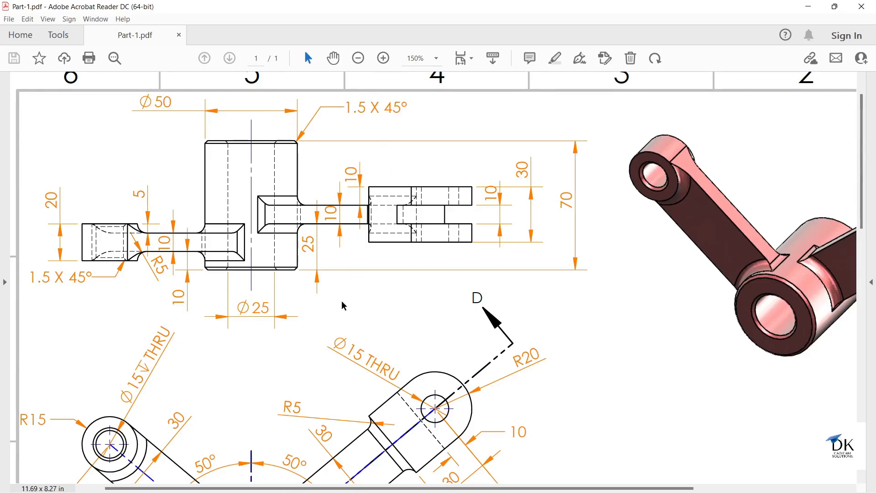
Examine the full drawing sheet in Part-1.pdf and switch to SOLIDWORKS.
{"action": "scroll", "coordinate": [343, 304], "scroll_direction": "down", "scroll_amount": 3}
{"action": "scroll", "coordinate": [342, 302], "scroll_direction": "down", "scroll_amount": 1, "text": "ctrl"}
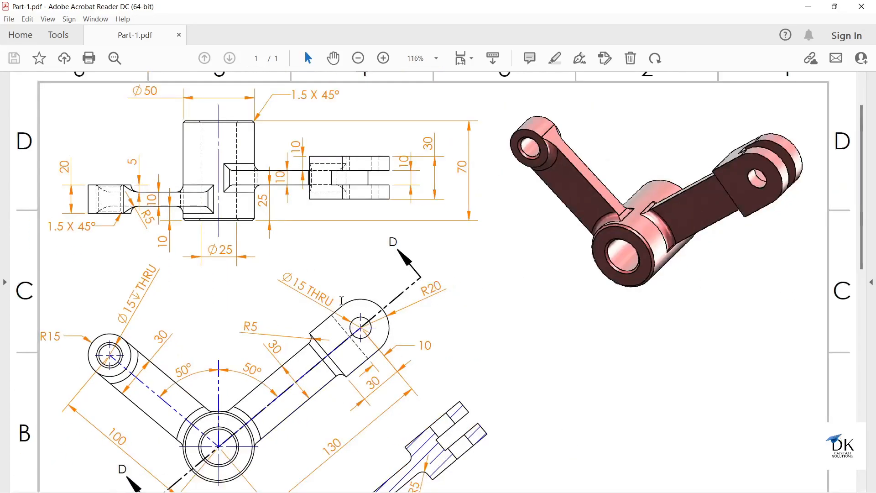
{"action": "scroll", "coordinate": [341, 301], "scroll_direction": "down", "scroll_amount": 2, "text": "ctrl"}
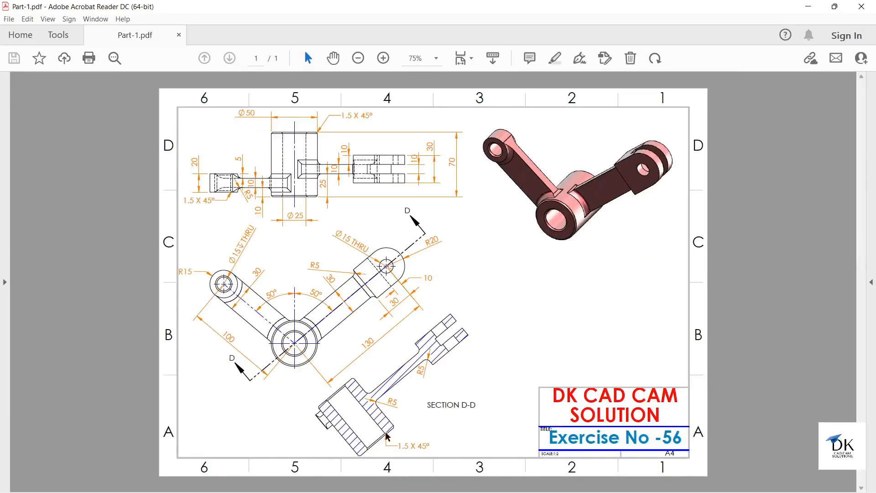
{"action": "mouse_move", "coordinate": [497, 492]}
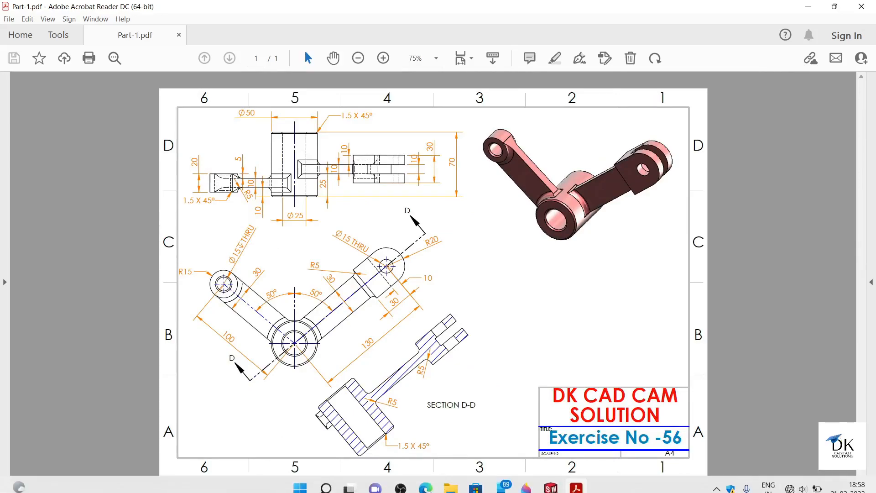
{"action": "left_click", "coordinate": [551, 479]}
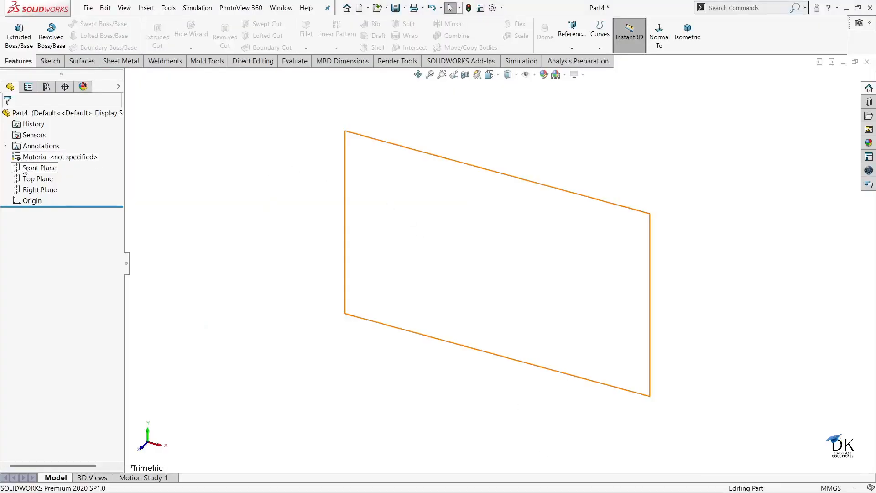
Sketch two concentric circles centred on the origin on the Front Plane, with radii of about 18 mm and 11 mm.
{"action": "left_click", "coordinate": [40, 167]}
{"action": "left_click", "coordinate": [16, 151]}
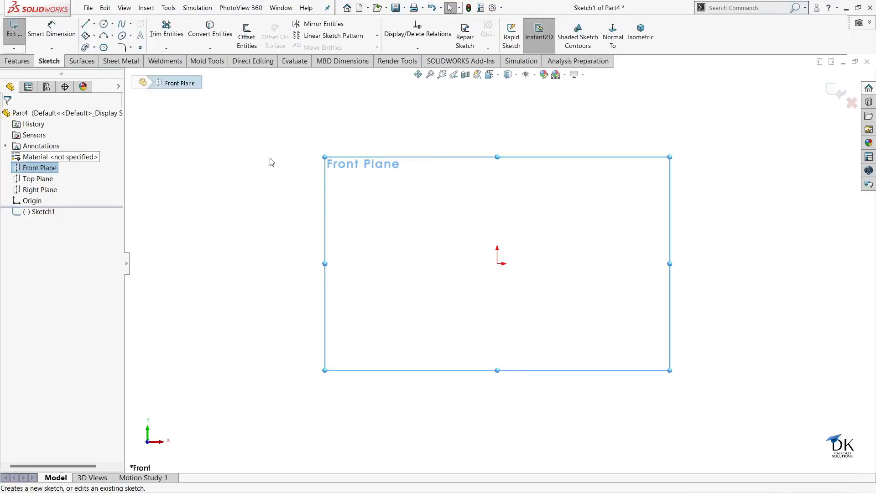
{"action": "left_click", "coordinate": [103, 24]}
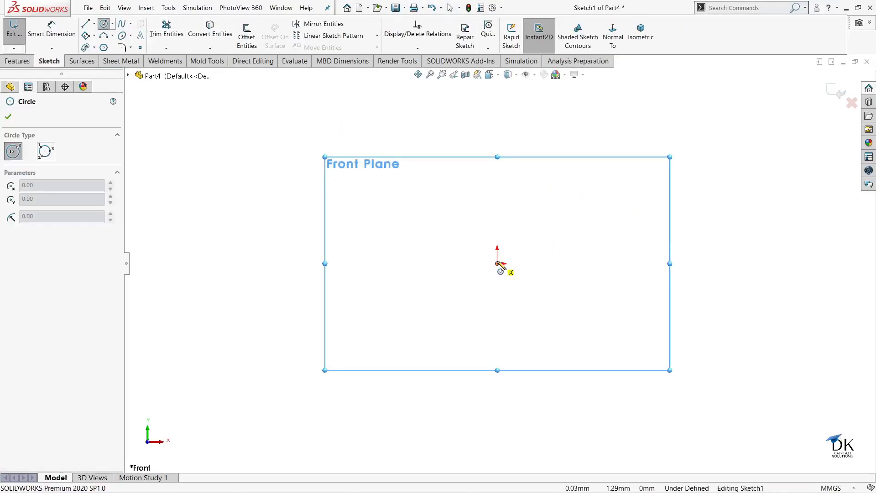
{"action": "left_click", "coordinate": [499, 264]}
{"action": "left_click", "coordinate": [526, 245]}
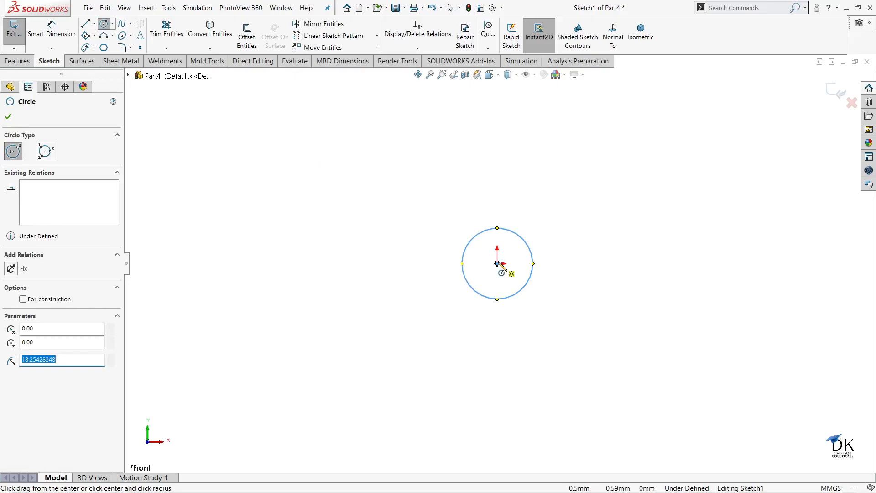
{"action": "left_click", "coordinate": [497, 264]}
{"action": "left_click", "coordinate": [512, 248]}
{"action": "right_click", "coordinate": [283, 121]}
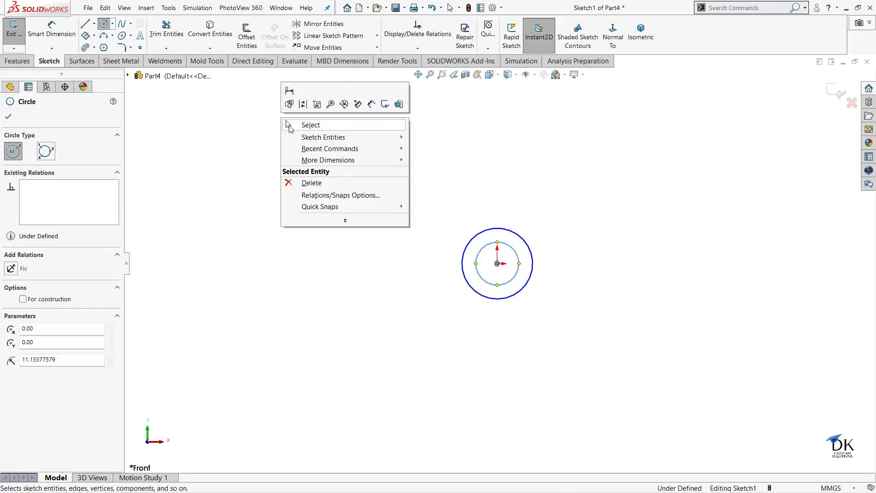
{"action": "left_click", "coordinate": [292, 125]}
Dimension the outer circle to 50 mm and the inner circle to 25 mm diameter, and close the sketch.
{"action": "left_click", "coordinate": [51, 28]}
{"action": "left_click", "coordinate": [525, 240]}
{"action": "left_click", "coordinate": [529, 214]}
{"action": "type", "text": "30"}
{"action": "key", "text": "Return"}
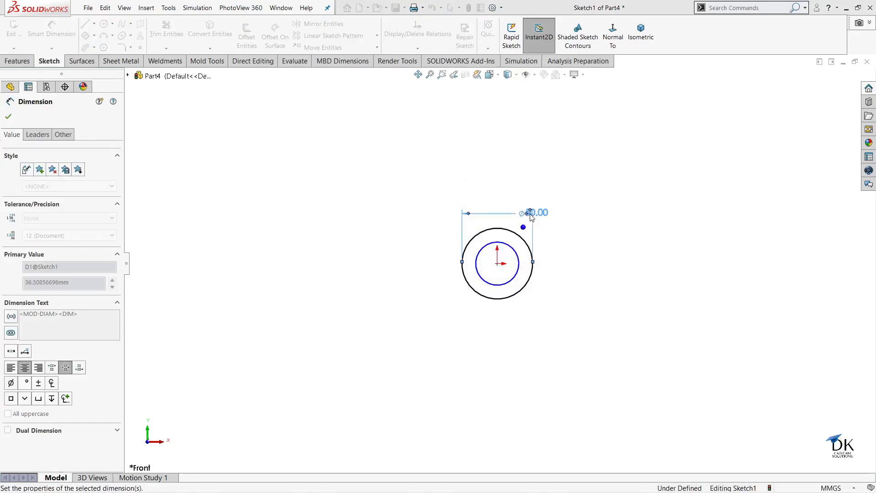
{"action": "left_click", "coordinate": [502, 242]}
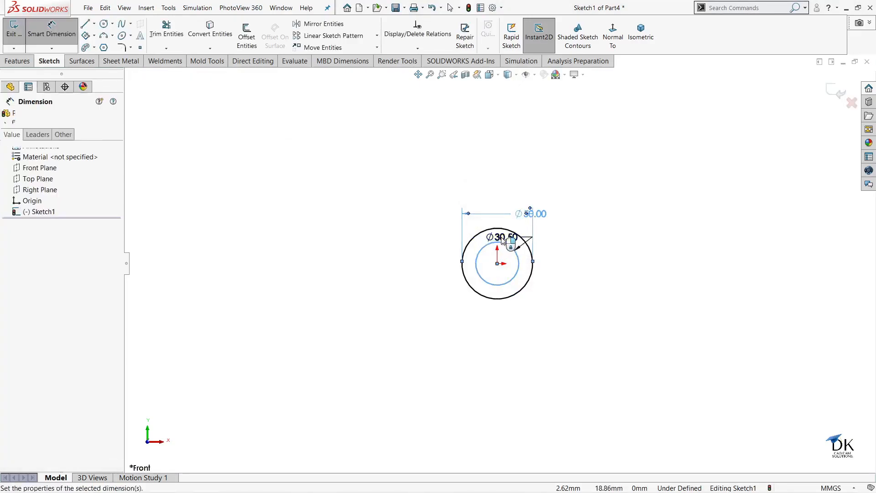
{"action": "left_click", "coordinate": [502, 240]}
{"action": "type", "text": "25"}
{"action": "key", "text": "Return"}
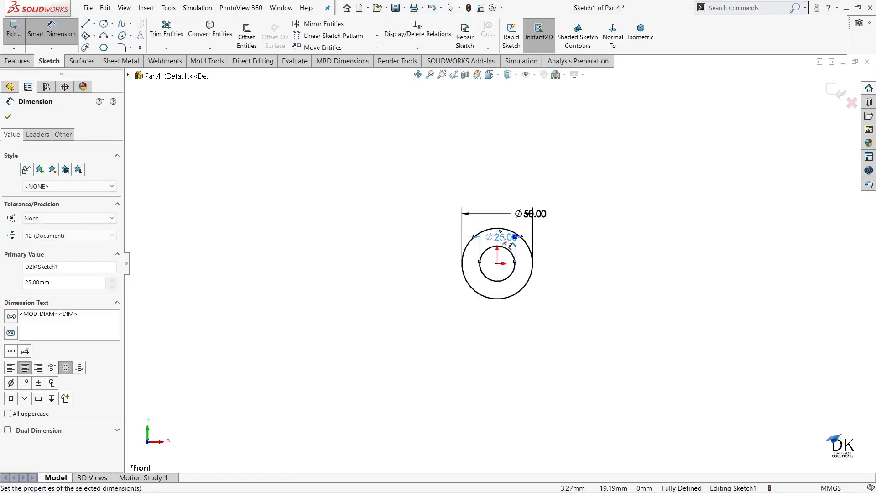
{"action": "left_click", "coordinate": [839, 91]}
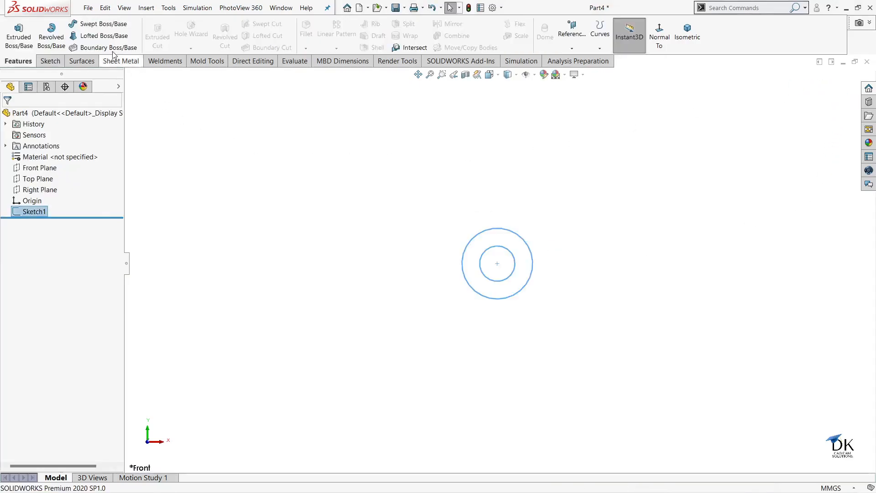
Extrude the ring sketch as a blind boss 70 mm deep.
{"action": "left_click", "coordinate": [19, 34]}
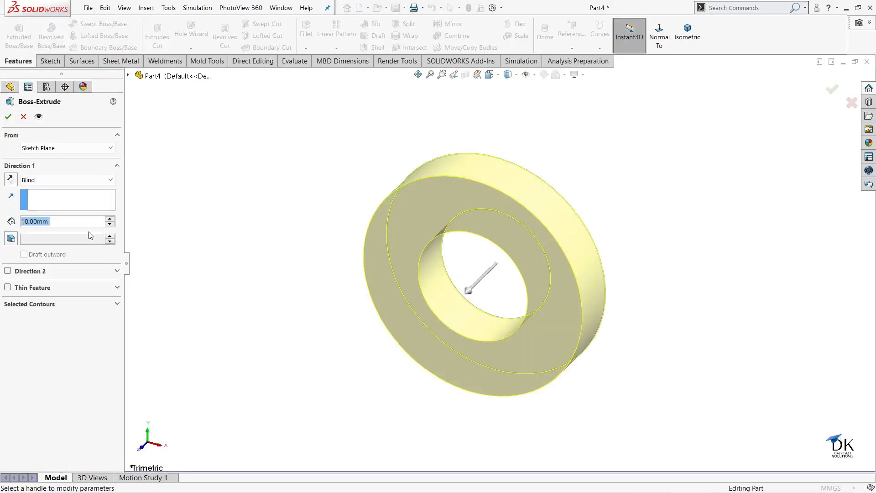
{"action": "type", "text": "70"}
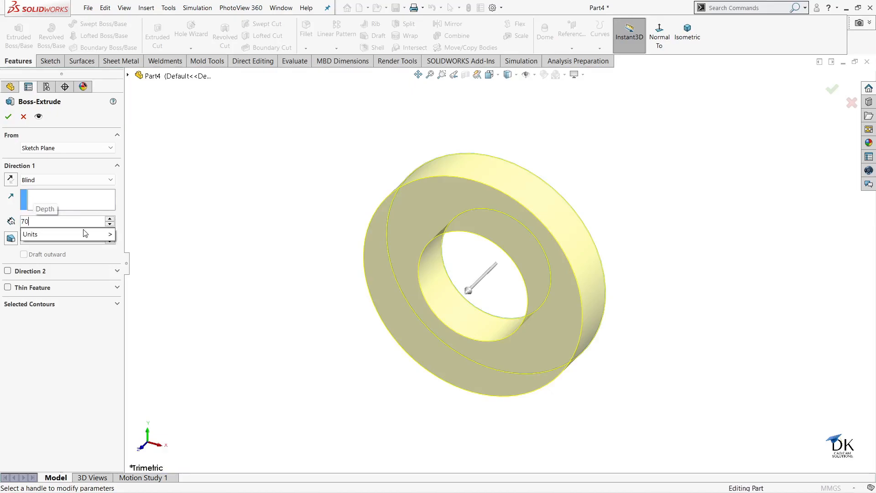
{"action": "key", "text": "Return"}
{"action": "scroll", "coordinate": [333, 255], "scroll_direction": "down", "scroll_amount": 3}
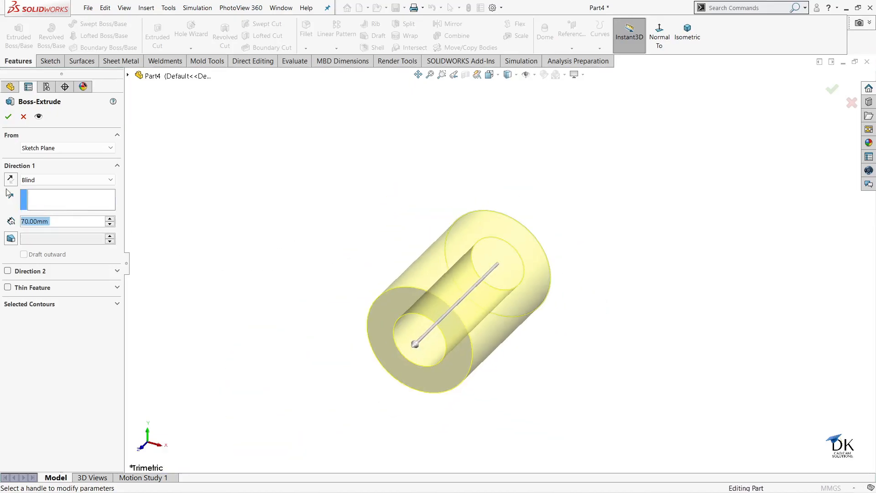
{"action": "left_click", "coordinate": [7, 117]}
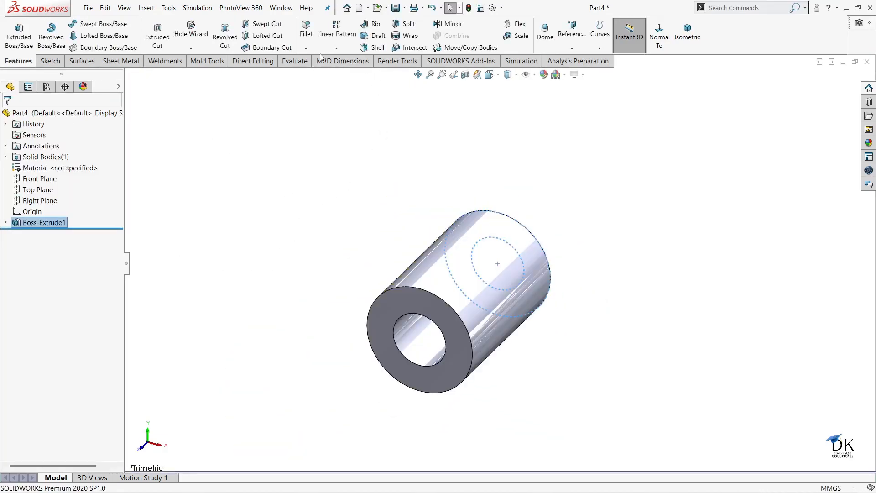
Chamfer the end edges of the outer cylinder and the bore 1.5 mm at 45 degrees.
{"action": "left_click", "coordinate": [306, 49]}
{"action": "left_click", "coordinate": [322, 70]}
{"action": "left_click", "coordinate": [475, 290]}
{"action": "left_click", "coordinate": [383, 347]}
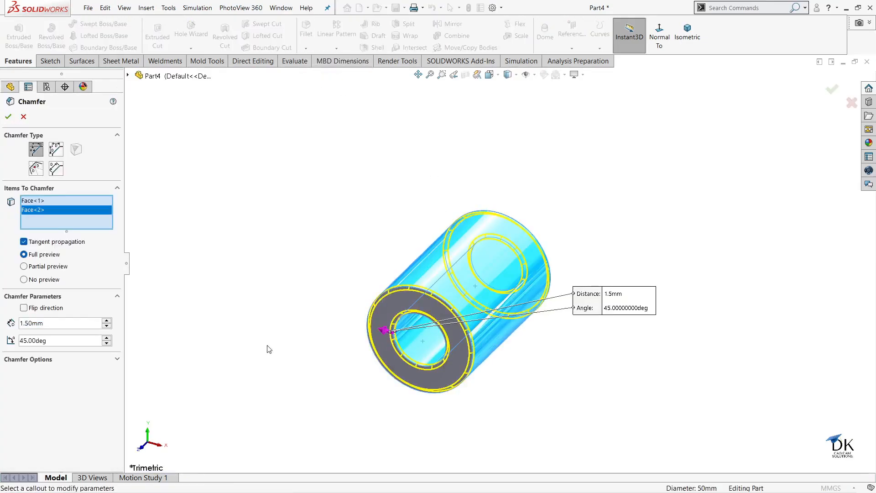
{"action": "left_click", "coordinate": [8, 117]}
{"action": "middle_click_drag", "start_coordinate": [321, 201], "coordinate": [365, 189]}
{"action": "mouse_move", "coordinate": [594, 188]}
{"action": "middle_mouse_down"}
{"action": "mouse_move", "coordinate": [555, 197]}
{"action": "mouse_move", "coordinate": [578, 196]}
{"action": "middle_mouse_up"}
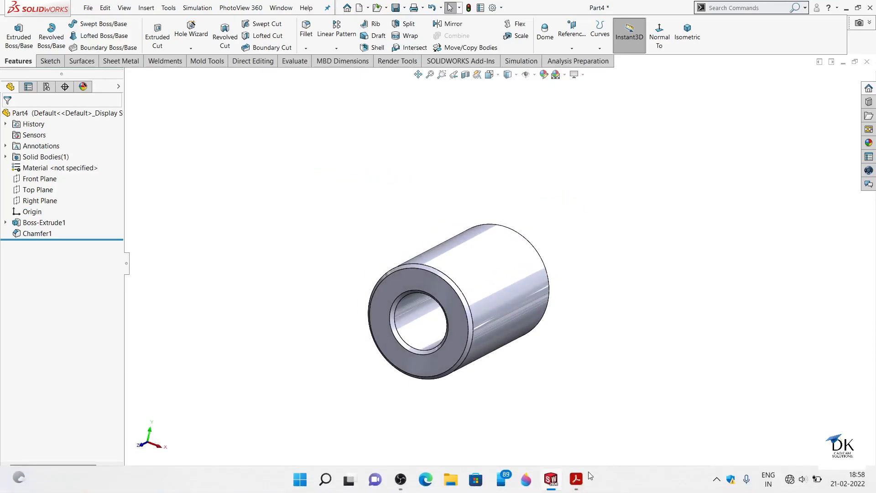
Examine the arm dimensions in the Part-1.pdf drawing in Acrobat Reader and return to SOLIDWORKS.
{"action": "mouse_move", "coordinate": [572, 484]}
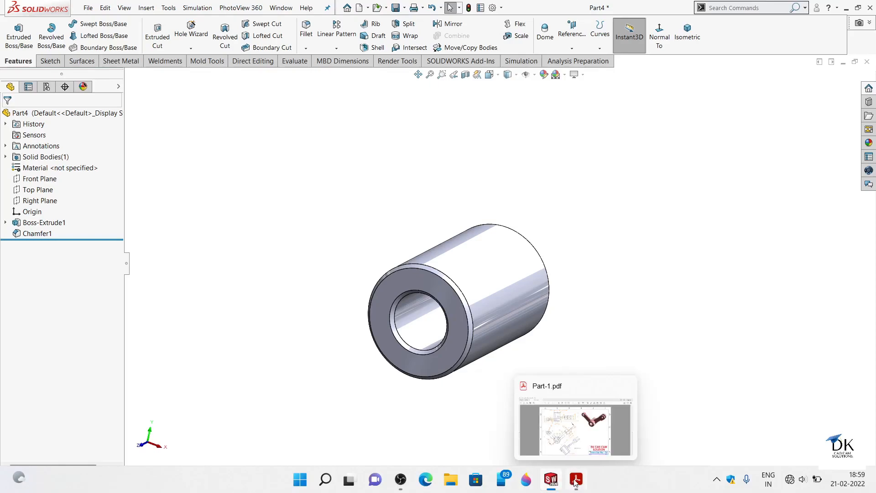
{"action": "left_click", "coordinate": [576, 479]}
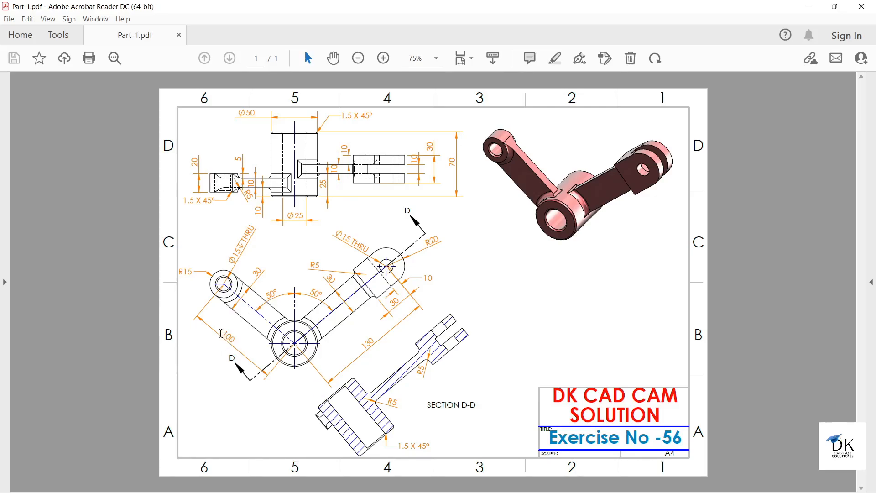
{"action": "scroll", "coordinate": [229, 337], "scroll_direction": "up", "scroll_amount": 3, "text": "ctrl"}
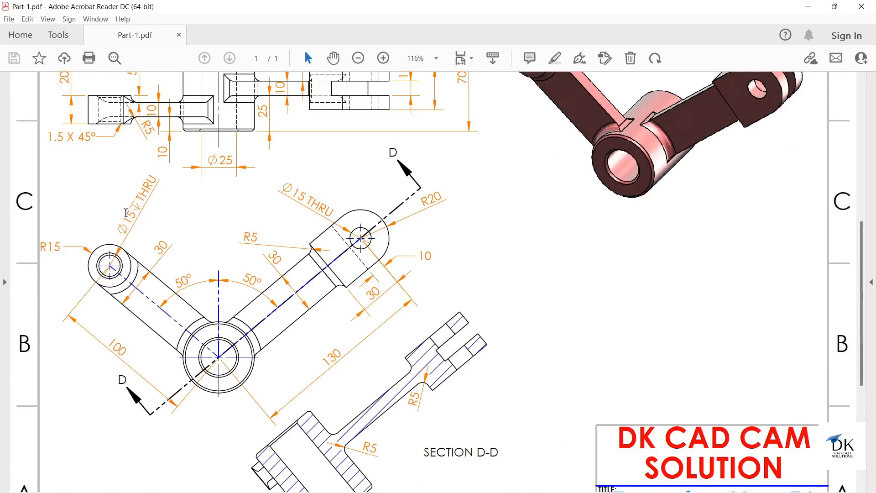
{"action": "scroll", "coordinate": [171, 212], "scroll_direction": "up", "scroll_amount": 1}
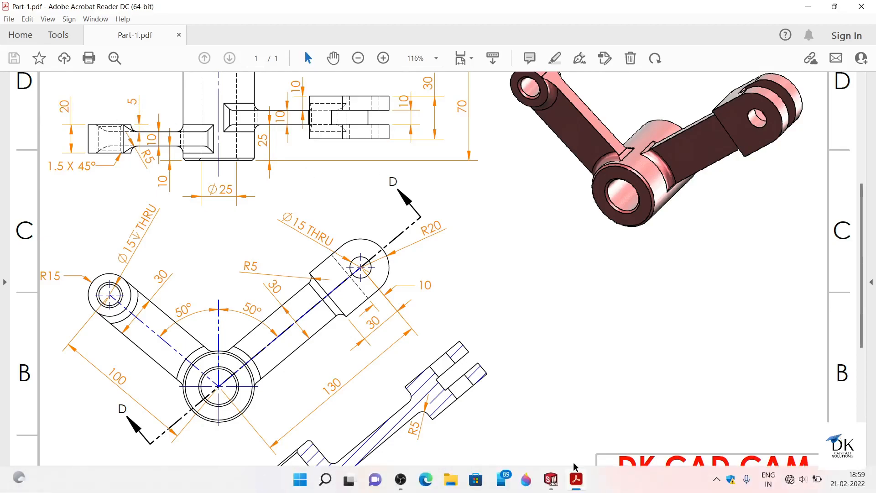
{"action": "left_click", "coordinate": [551, 479]}
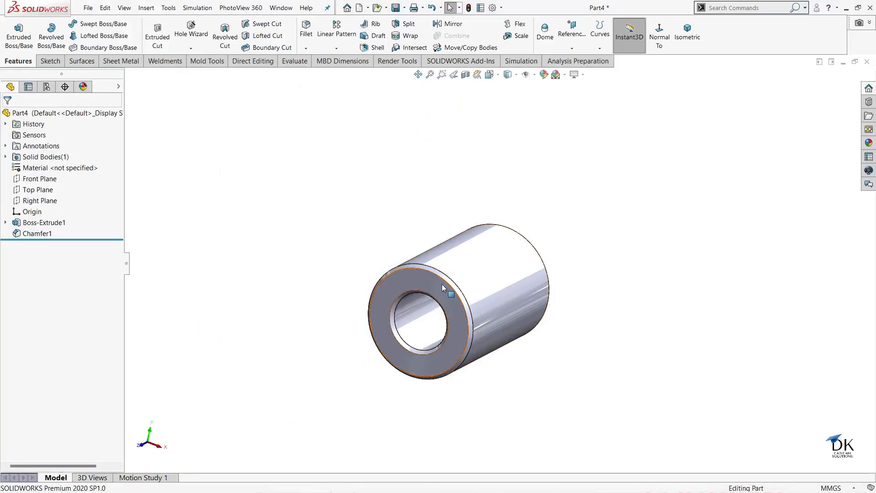
Create a reference plane offset 15 mm from the cylinder's front end face, flipped into the body.
{"action": "left_click", "coordinate": [571, 49]}
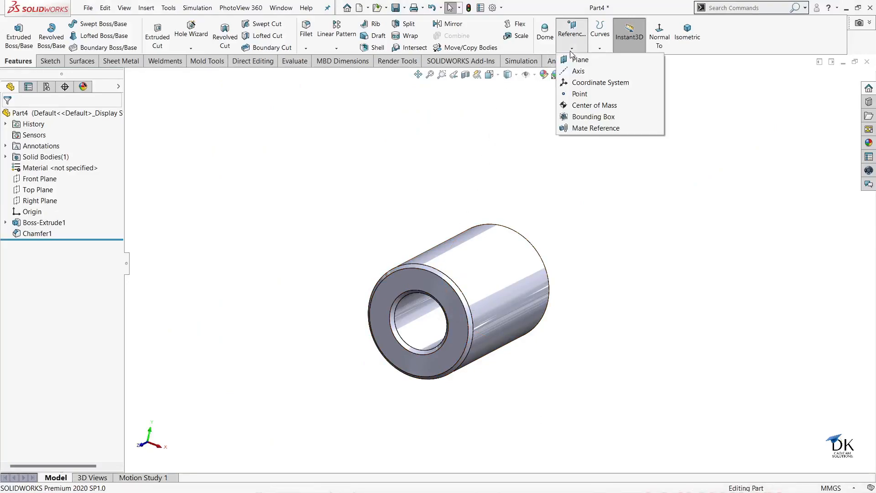
{"action": "left_click", "coordinate": [581, 59]}
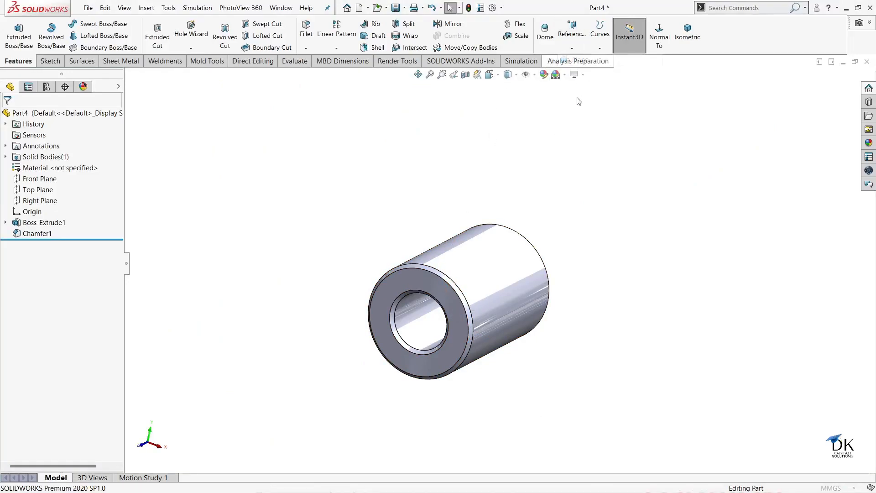
{"action": "left_click", "coordinate": [437, 289]}
{"action": "middle_click_drag", "start_coordinate": [559, 194], "coordinate": [546, 253]}
{"action": "scroll", "coordinate": [547, 253], "scroll_direction": "up", "scroll_amount": 1}
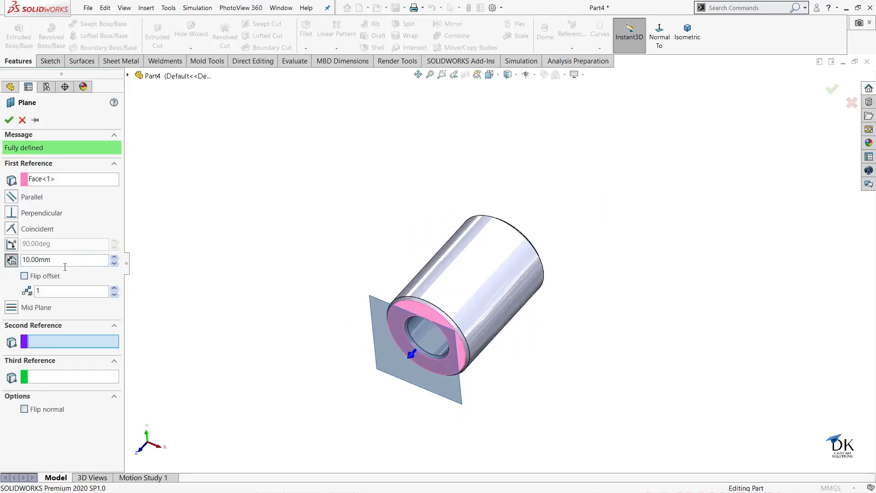
{"action": "left_click_drag", "start_coordinate": [66, 262], "coordinate": [2, 265]}
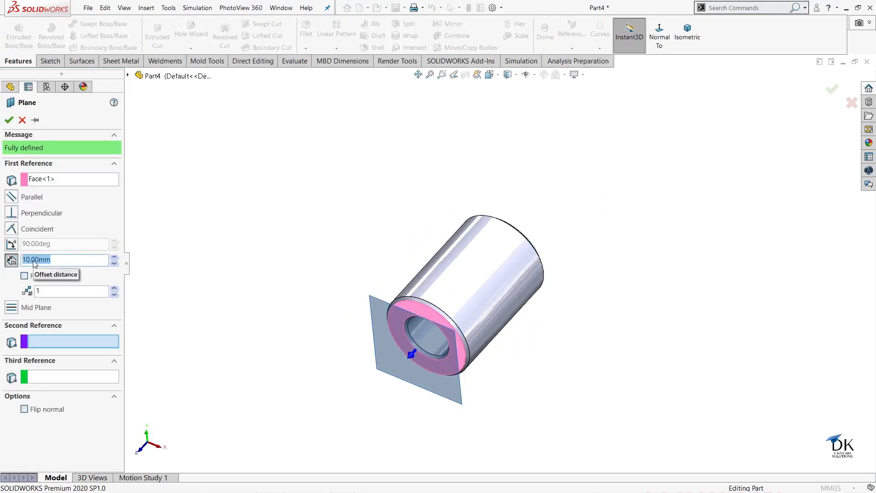
{"action": "key", "text": "Return"}
{"action": "left_click", "coordinate": [24, 275]}
{"action": "left_click", "coordinate": [7, 119]}
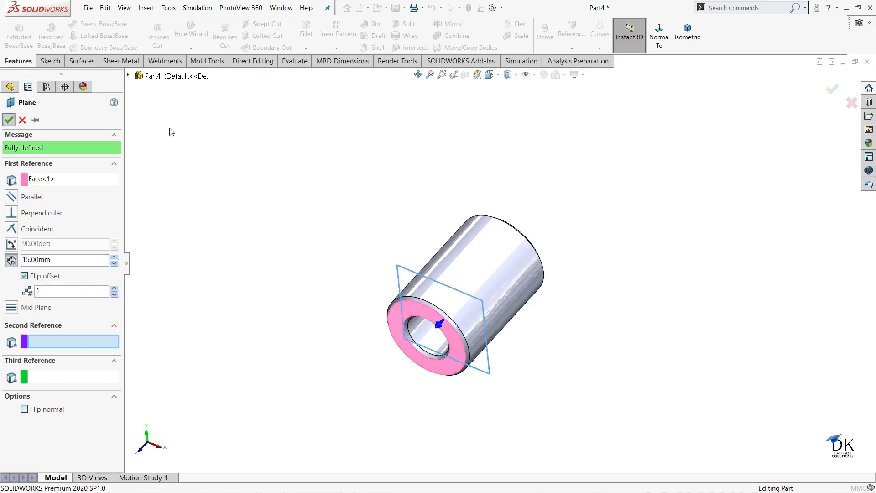
Sketch two centerlines on the offset plane: one vertical above the origin, one from the origin to the upper left, about 60 degrees from it.
{"action": "left_click", "coordinate": [664, 38]}
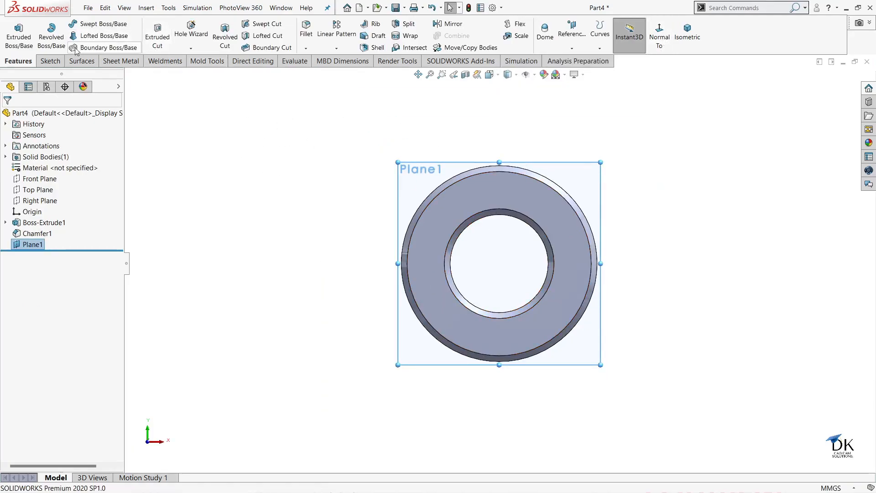
{"action": "left_click", "coordinate": [50, 61]}
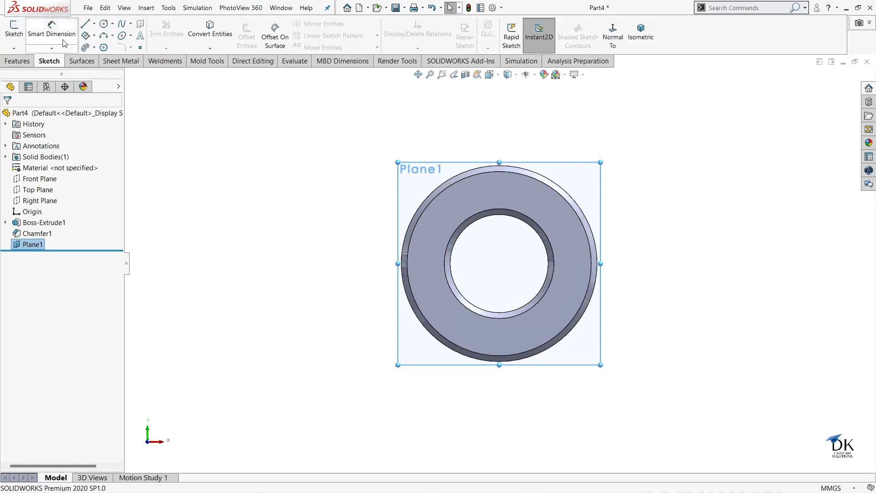
{"action": "left_click", "coordinate": [94, 23]}
{"action": "left_click", "coordinate": [111, 46]}
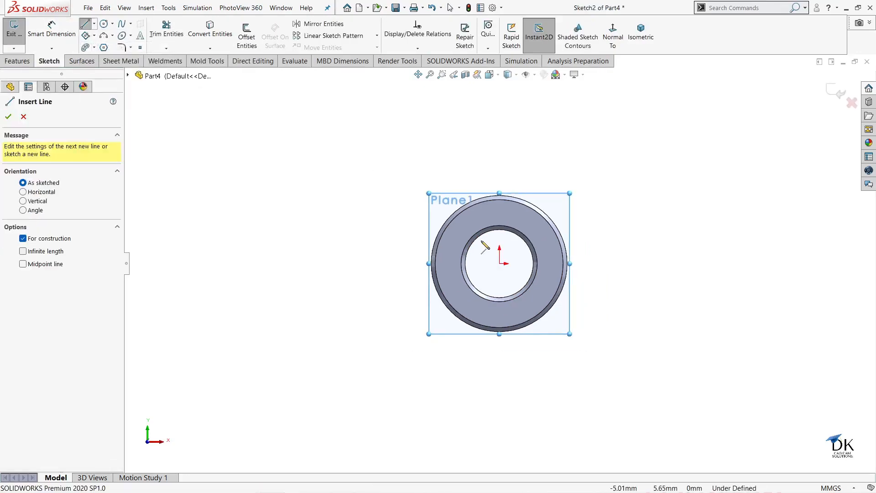
{"action": "left_click", "coordinate": [499, 139]}
{"action": "left_click", "coordinate": [500, 202]}
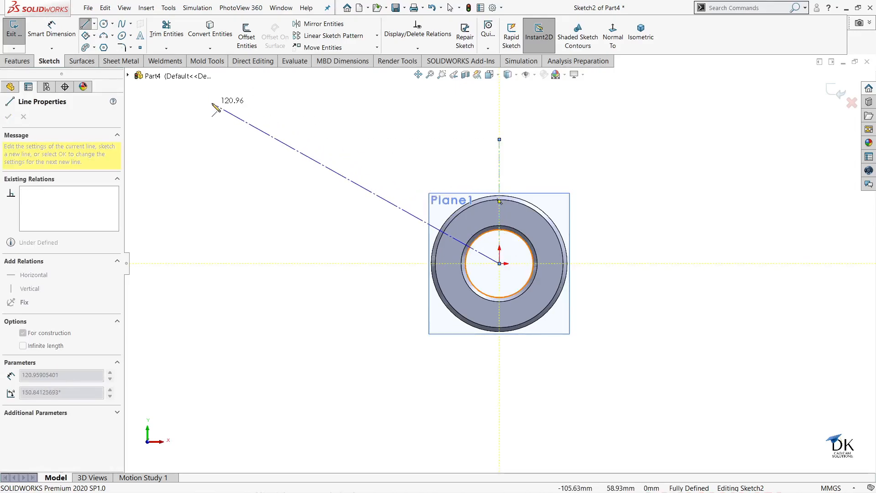
{"action": "left_click", "coordinate": [233, 110]}
{"action": "right_click", "coordinate": [243, 167]}
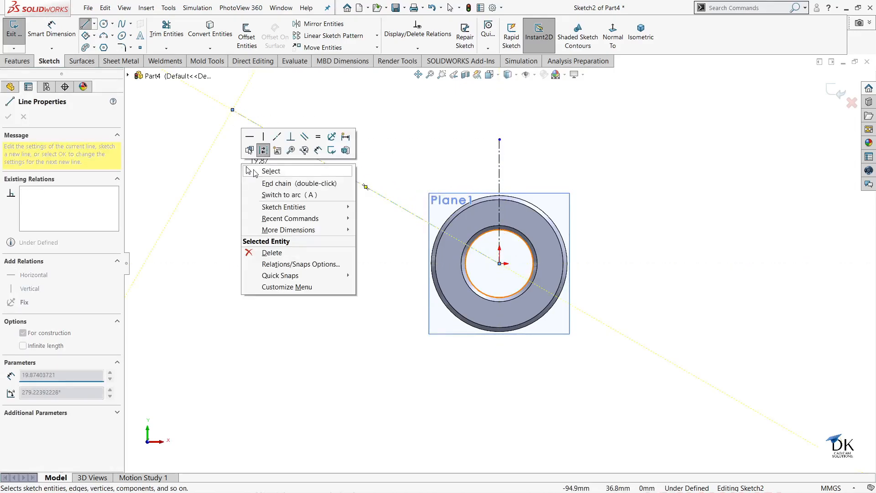
{"action": "left_click", "coordinate": [259, 170]}
Dimension the angle between the vertical and the slanted centerline as 50 degrees.
{"action": "left_click", "coordinate": [52, 30]}
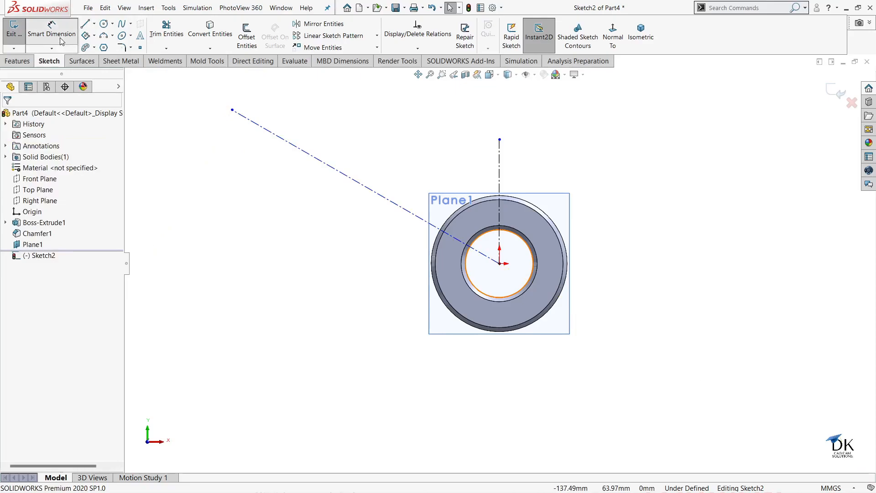
{"action": "left_click", "coordinate": [500, 155]}
{"action": "left_click", "coordinate": [395, 204]}
{"action": "left_click", "coordinate": [415, 173]}
{"action": "type", "text": "50"}
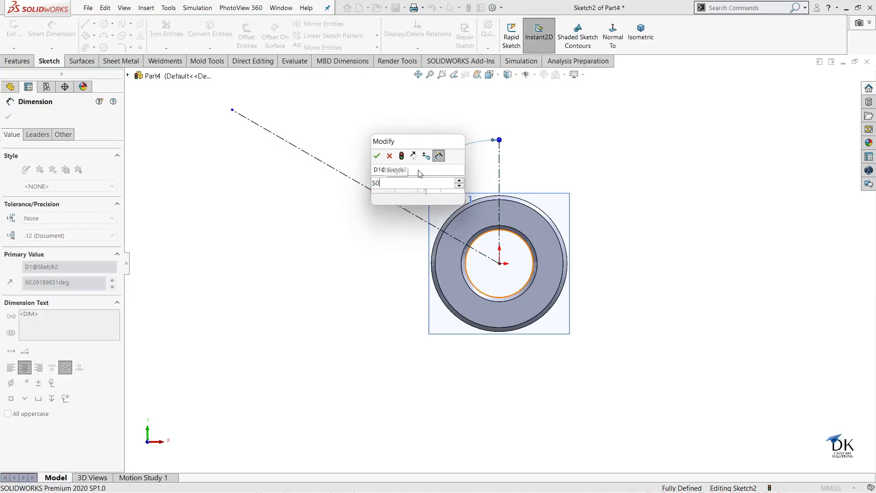
{"action": "key", "text": "Return"}
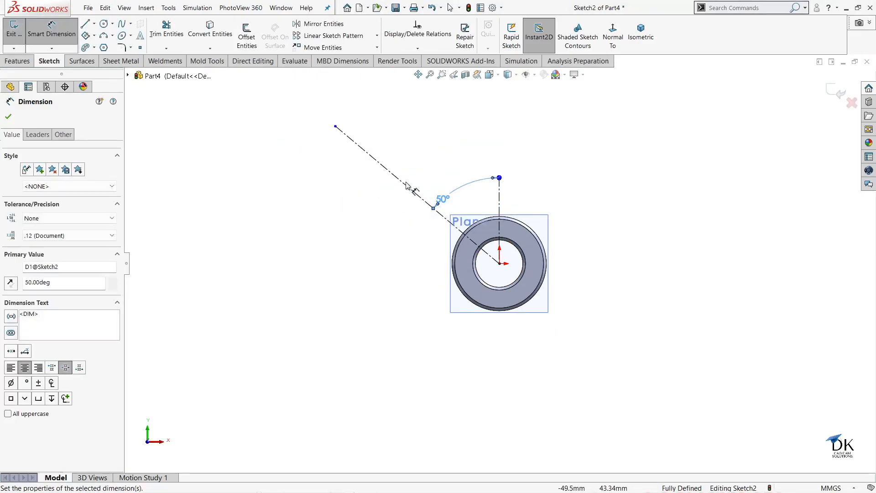
Dimension the slanted centerline's length as 100 mm.
{"action": "left_click", "coordinate": [401, 182]}
{"action": "left_click", "coordinate": [386, 209]}
{"action": "type", "text": "100"}
{"action": "key", "text": "Return"}
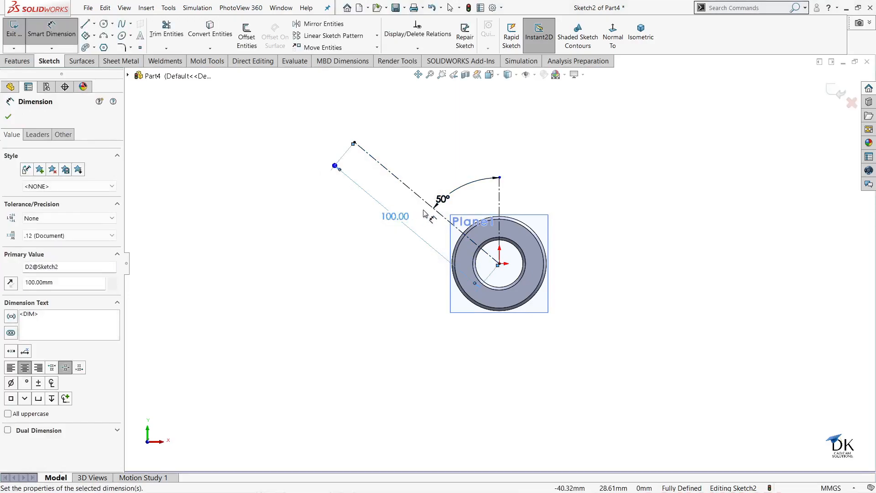
{"action": "left_click", "coordinate": [9, 114]}
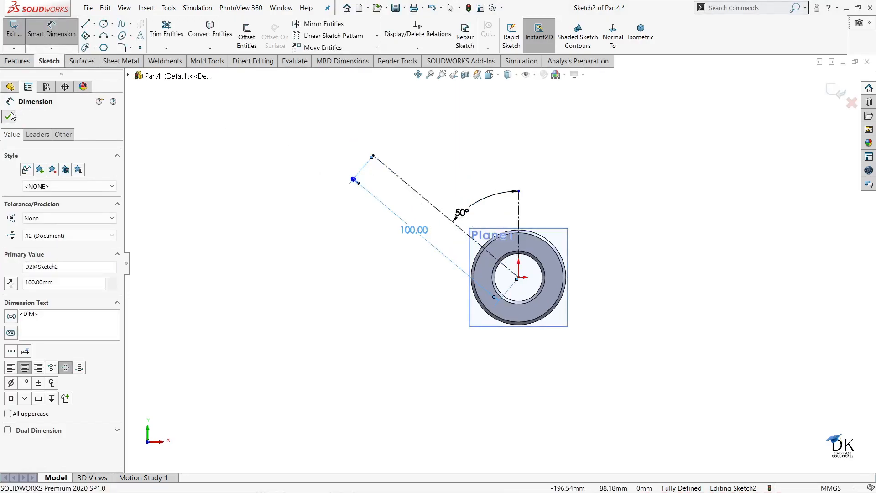
Sketch two concentric circles centred on the slanted centerline's free end, the outer one with a radius of about 20 mm.
{"action": "left_click", "coordinate": [108, 26]}
{"action": "left_click", "coordinate": [373, 155]}
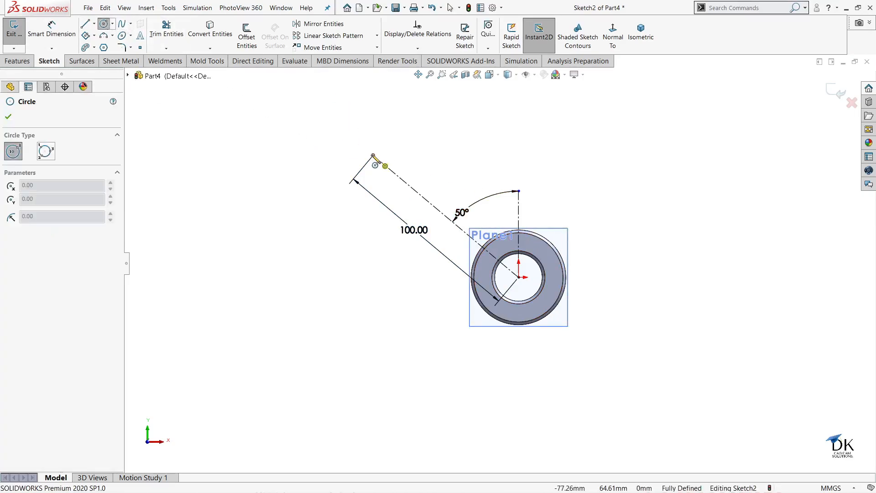
{"action": "left_click", "coordinate": [371, 138]}
{"action": "left_click", "coordinate": [373, 155]}
{"action": "left_click", "coordinate": [377, 118]}
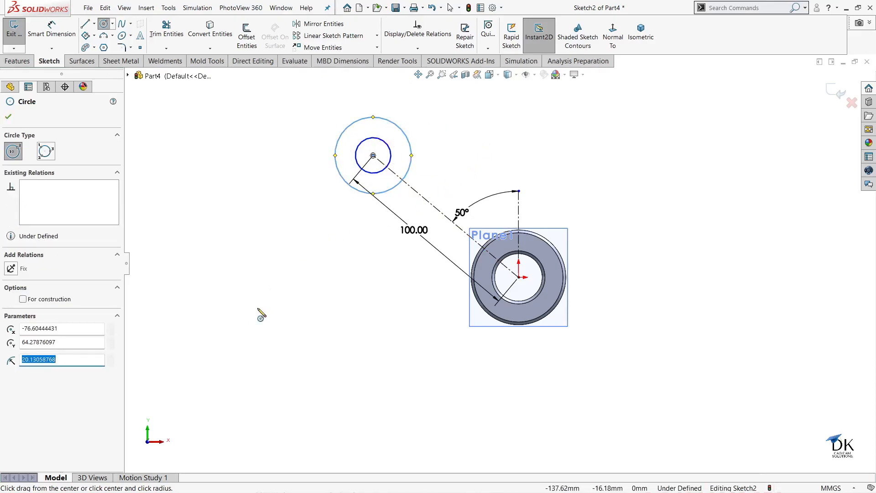
{"action": "right_click", "coordinate": [255, 214]}
{"action": "left_click", "coordinate": [273, 216]}
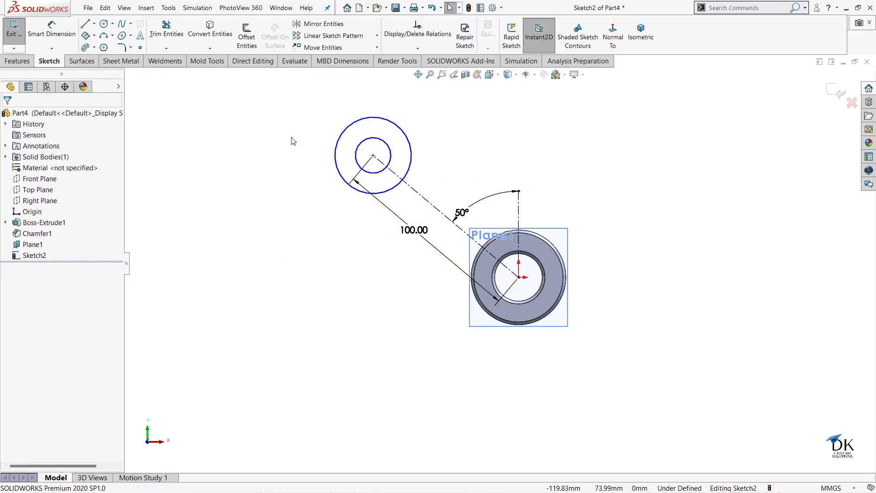
Check the arm end in the Part-1.pdf drawing in Acrobat Reader and, back in SOLIDWORKS, dimension the circles' diameters as 15 mm inner and 30 mm outer.
{"action": "left_click", "coordinate": [576, 479]}
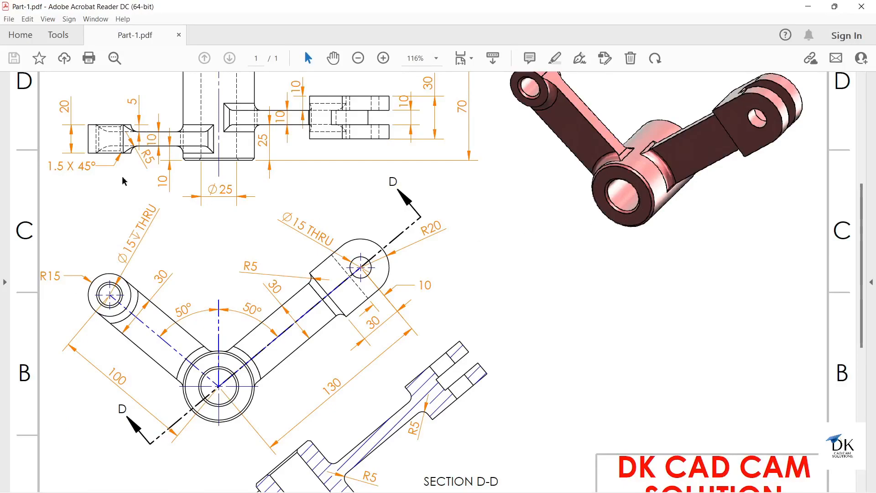
{"action": "left_click", "coordinate": [551, 479]}
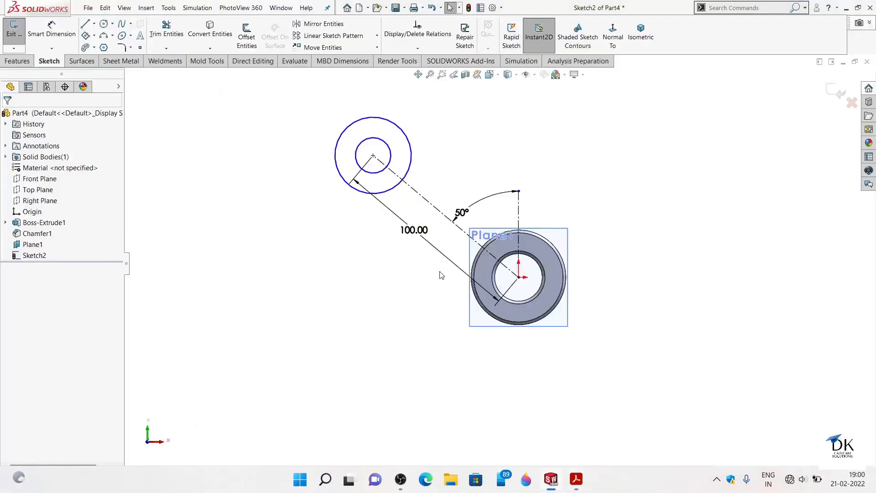
{"action": "left_click", "coordinate": [52, 30]}
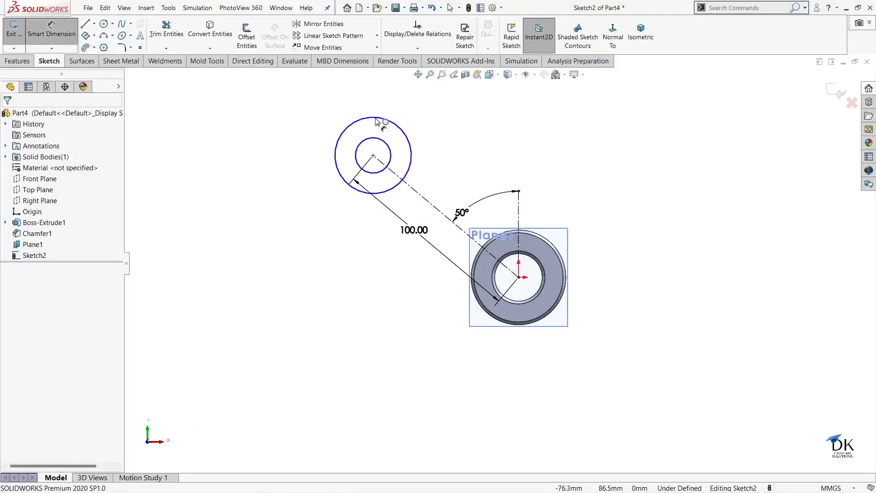
{"action": "left_click", "coordinate": [387, 146]}
{"action": "left_click", "coordinate": [385, 135]}
{"action": "type", "text": "15"}
{"action": "key", "text": "Return"}
{"action": "left_click", "coordinate": [387, 119]}
{"action": "left_click", "coordinate": [372, 112]}
{"action": "type", "text": "30"}
{"action": "key", "text": "Return"}
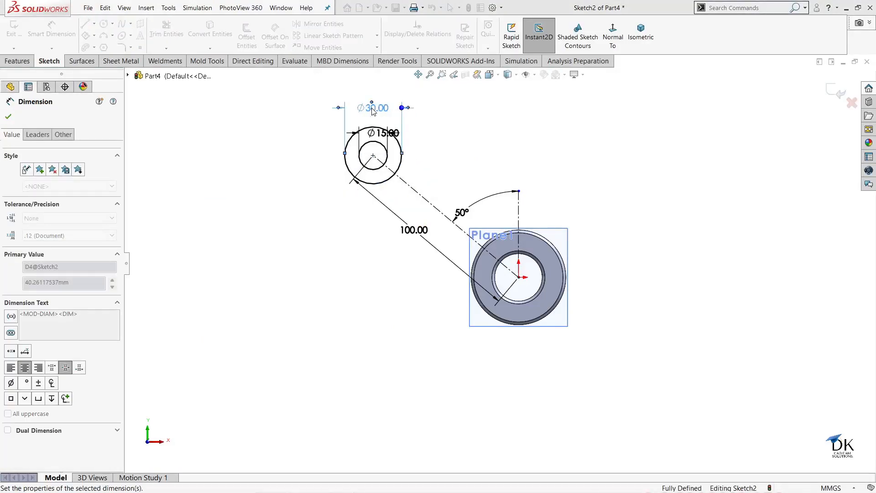
{"action": "left_click", "coordinate": [9, 117]}
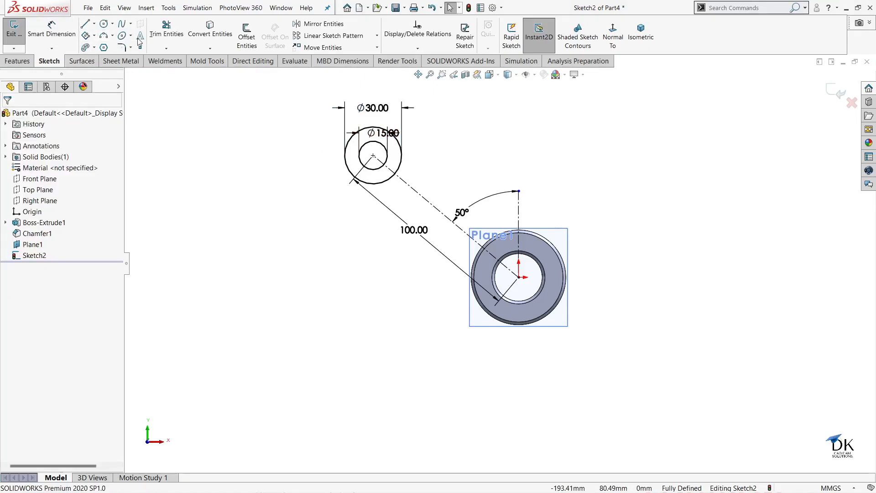
Offset the slanted centerline 15 mm in both directions with dimensions added to form the arm's side lines.
{"action": "left_click", "coordinate": [246, 34]}
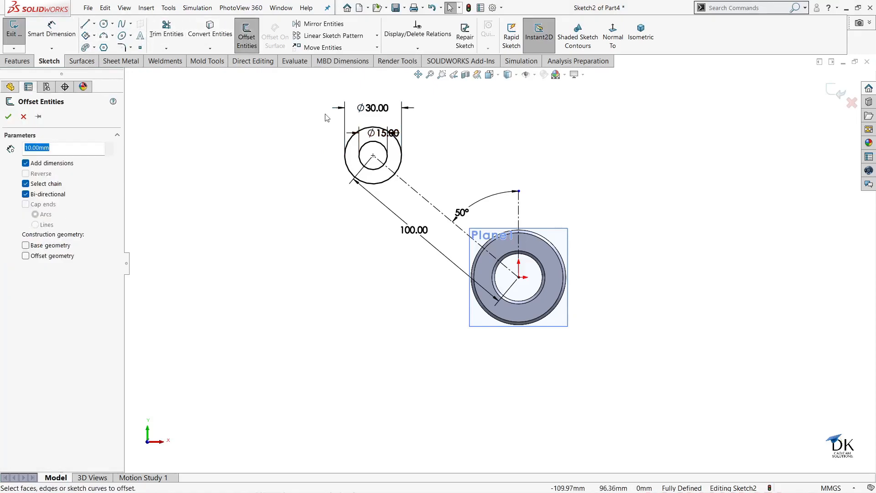
{"action": "left_click", "coordinate": [441, 208]}
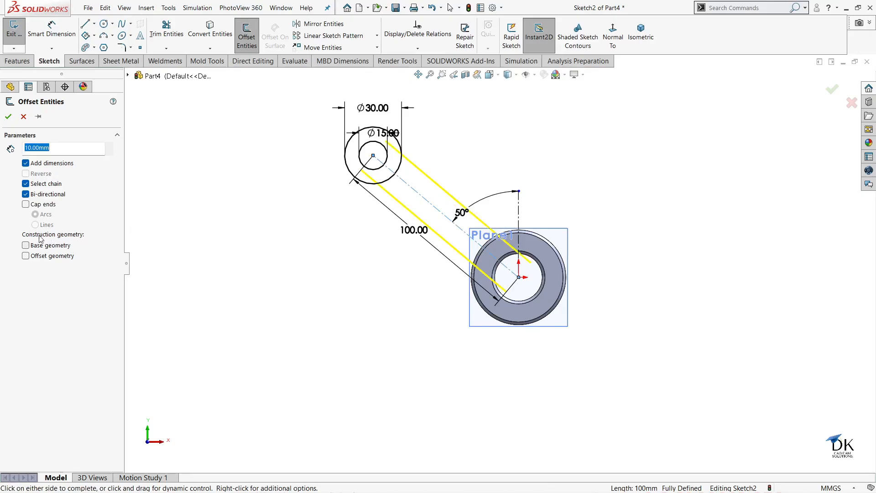
{"action": "type", "text": "15"}
{"action": "key", "text": "Return"}
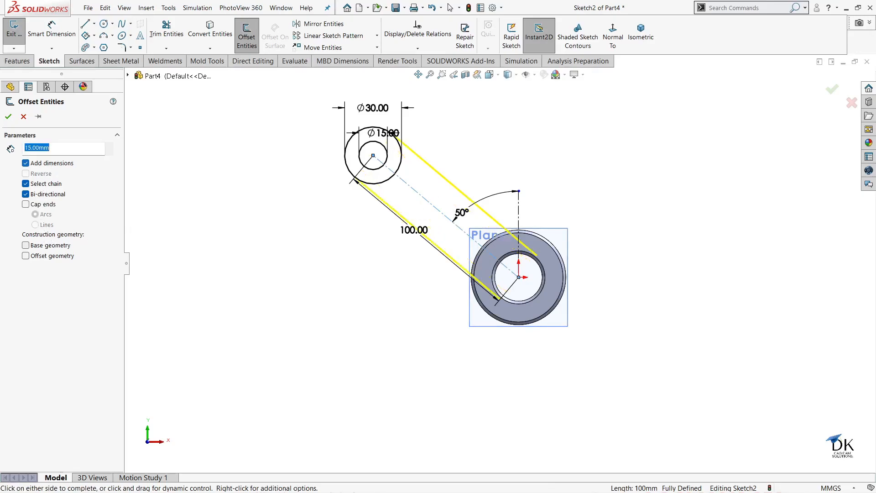
{"action": "left_click", "coordinate": [14, 116]}
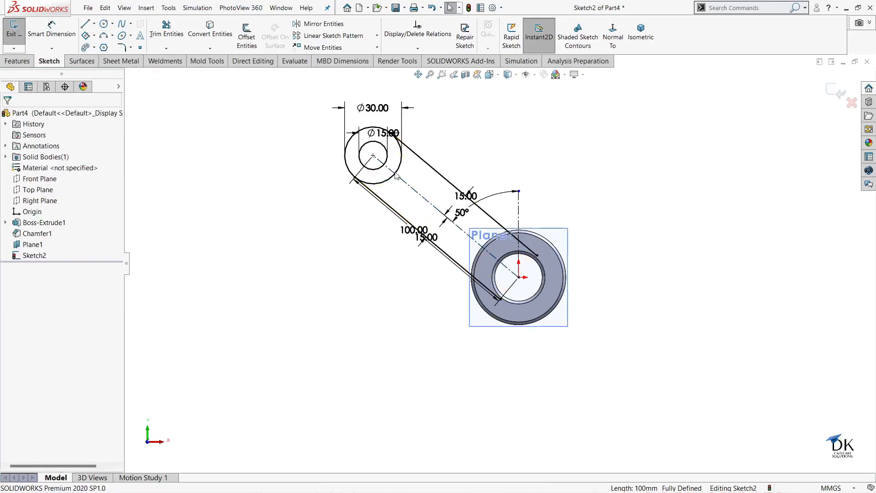
Convert the hub cylinder's outer 50 mm edge into a sketch circle.
{"action": "scroll", "coordinate": [499, 163], "scroll_direction": "down", "scroll_amount": 3}
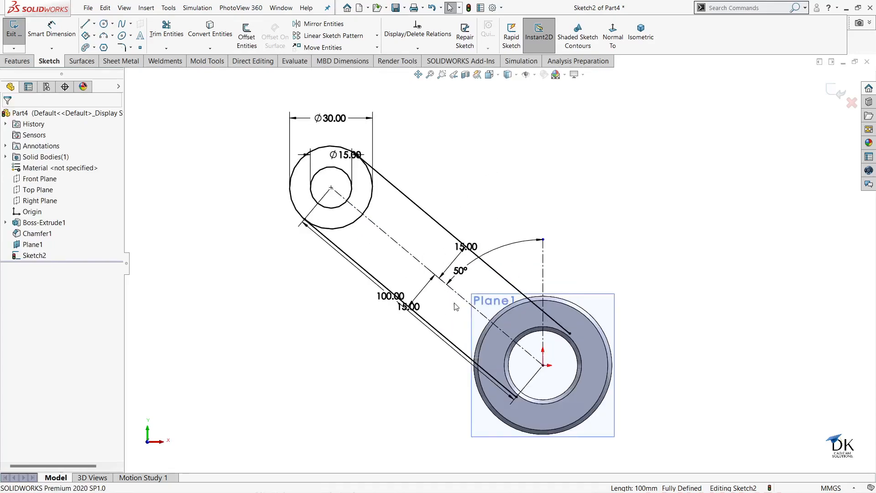
{"action": "left_click", "coordinate": [502, 315]}
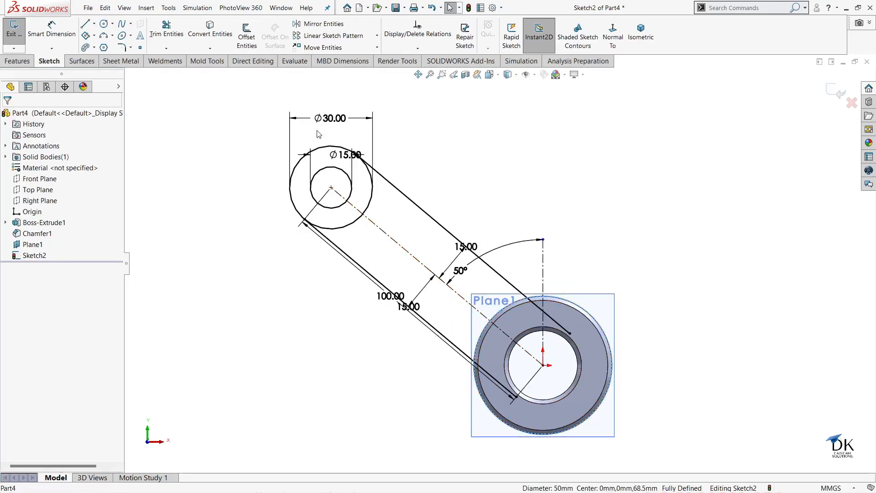
{"action": "left_click", "coordinate": [215, 33]}
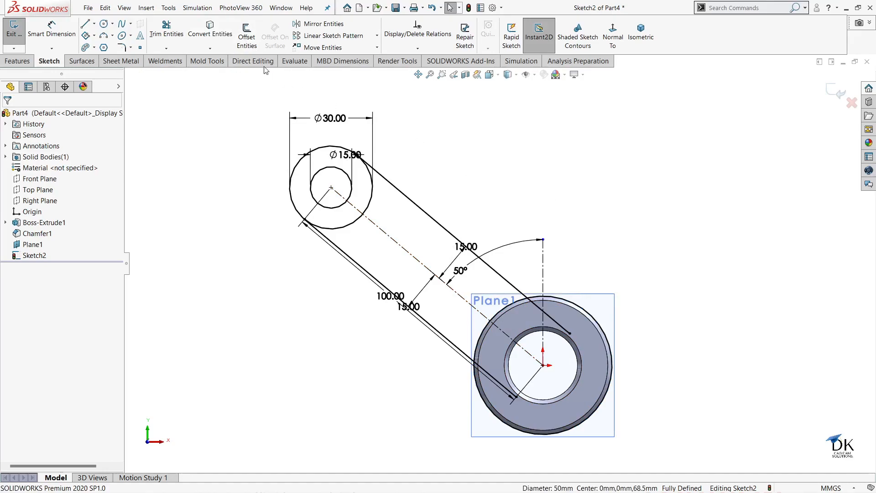
Power-trim the converted hub circle to the arc between the arm's side lines, trim the side lines at the hub, and exit the sketch.
{"action": "left_click", "coordinate": [166, 29]}
{"action": "scroll", "coordinate": [529, 344], "scroll_direction": "down", "scroll_amount": 4}
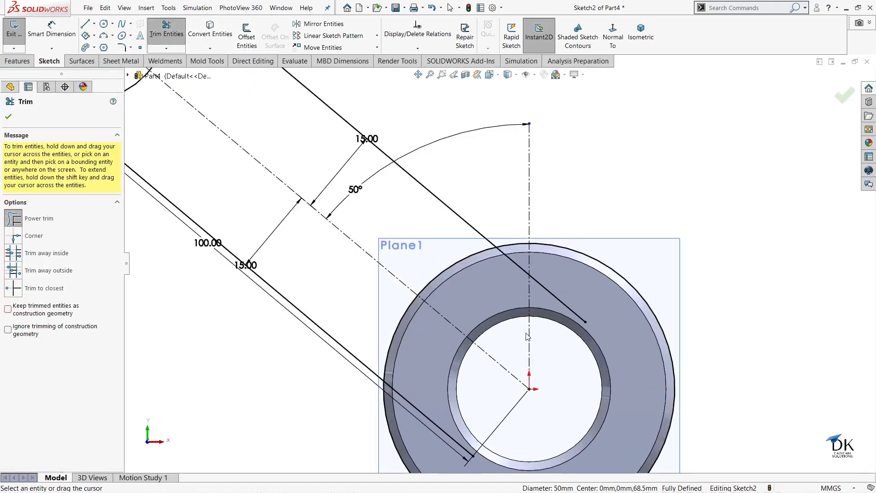
{"action": "left_click_drag", "start_coordinate": [514, 221], "coordinate": [509, 262]}
{"action": "left_click_drag", "start_coordinate": [352, 404], "coordinate": [398, 384]}
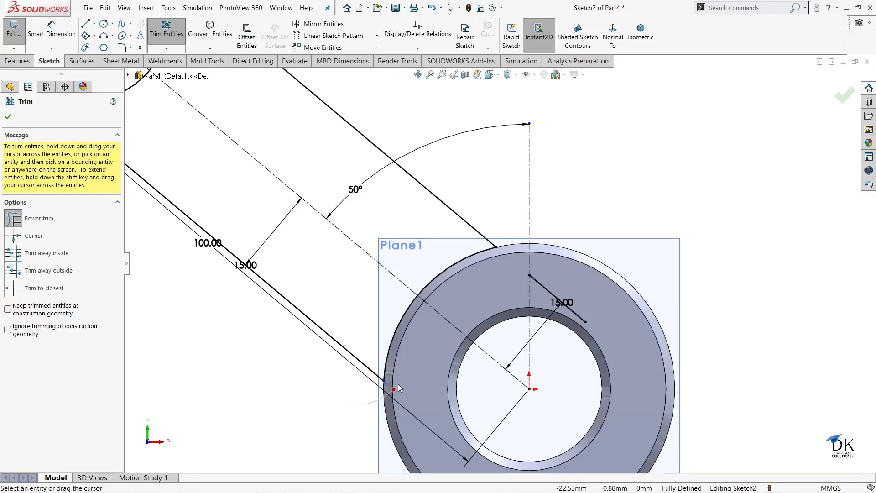
{"action": "scroll", "coordinate": [398, 384], "scroll_direction": "up", "scroll_amount": 4}
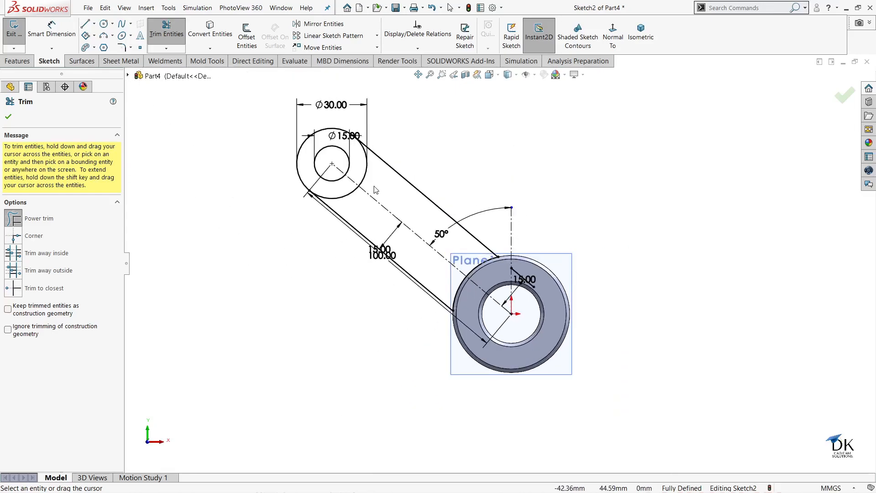
{"action": "scroll", "coordinate": [422, 187], "scroll_direction": "down", "scroll_amount": 2}
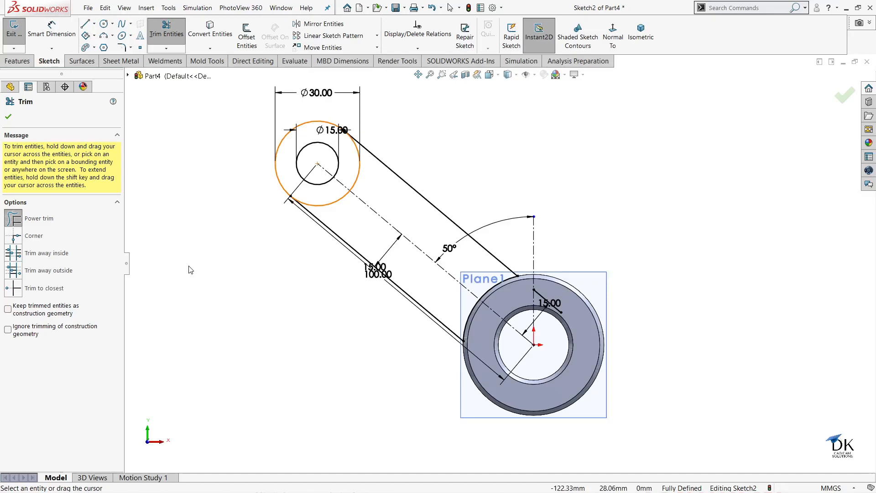
{"action": "left_click", "coordinate": [8, 117]}
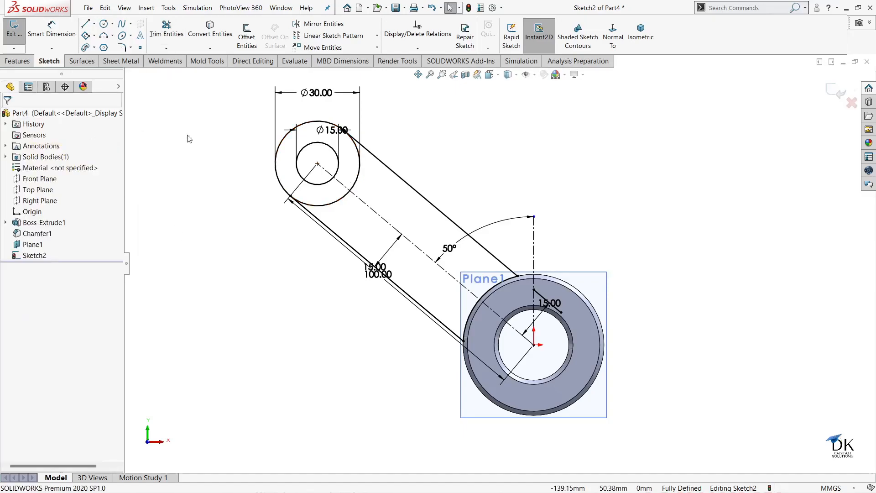
{"action": "left_click", "coordinate": [829, 89]}
Start a boss extrude of the arm sketch and replace its open contour with the closed region between the end circle and the hub arc.
{"action": "mouse_move", "coordinate": [621, 184]}
{"action": "middle_mouse_down"}
{"action": "mouse_move", "coordinate": [624, 249]}
{"action": "mouse_move", "coordinate": [595, 228]}
{"action": "middle_mouse_up"}
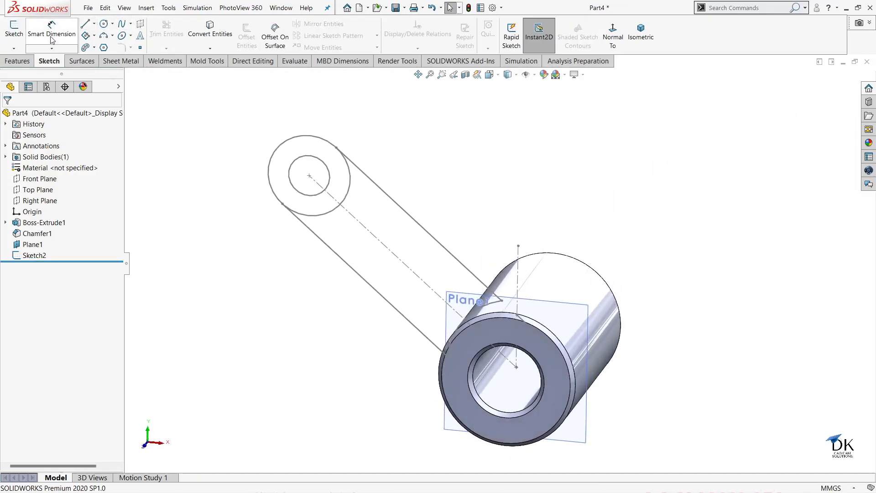
{"action": "left_click", "coordinate": [17, 61]}
{"action": "left_click", "coordinate": [19, 36]}
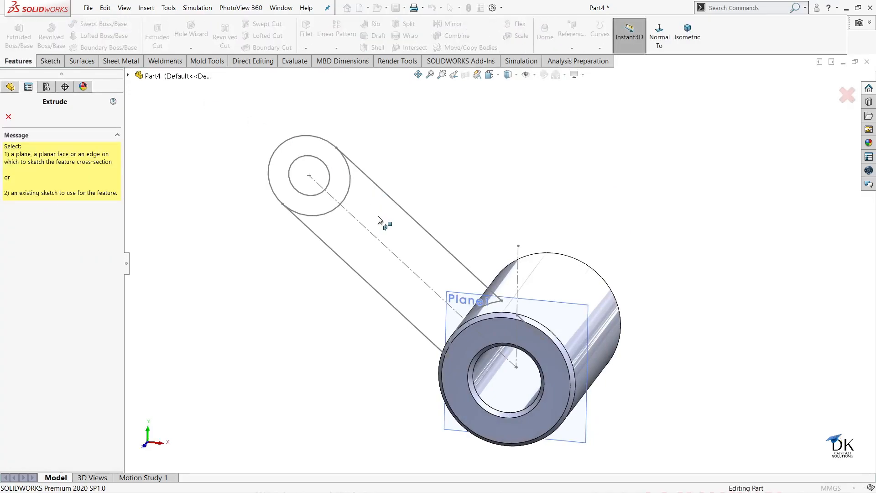
{"action": "left_click", "coordinate": [408, 214]}
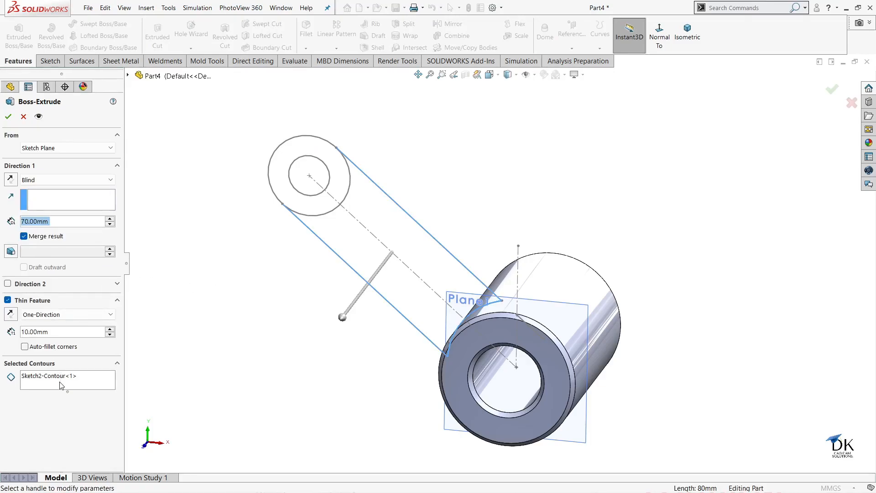
{"action": "right_click", "coordinate": [59, 376]}
{"action": "left_click", "coordinate": [82, 393]}
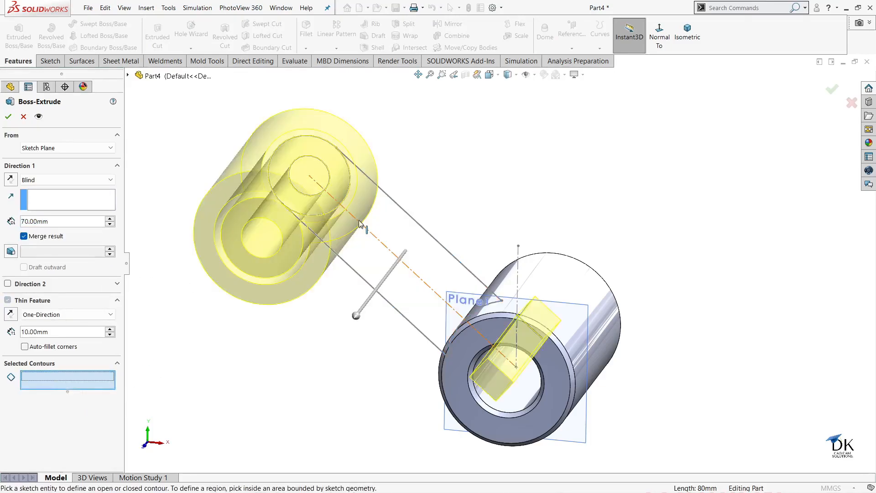
{"action": "left_click", "coordinate": [381, 228]}
{"action": "mouse_move", "coordinate": [387, 226]}
{"action": "middle_mouse_down"}
{"action": "mouse_move", "coordinate": [433, 184]}
{"action": "mouse_move", "coordinate": [455, 203]}
{"action": "middle_mouse_up"}
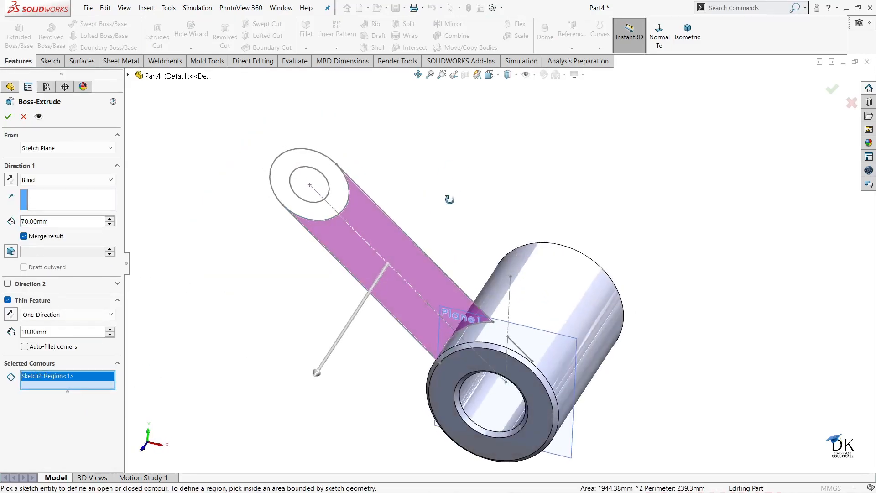
Extrude the arm region 10 mm with the Mid Plane end condition and the thin feature turned off.
{"action": "left_click", "coordinate": [58, 180]}
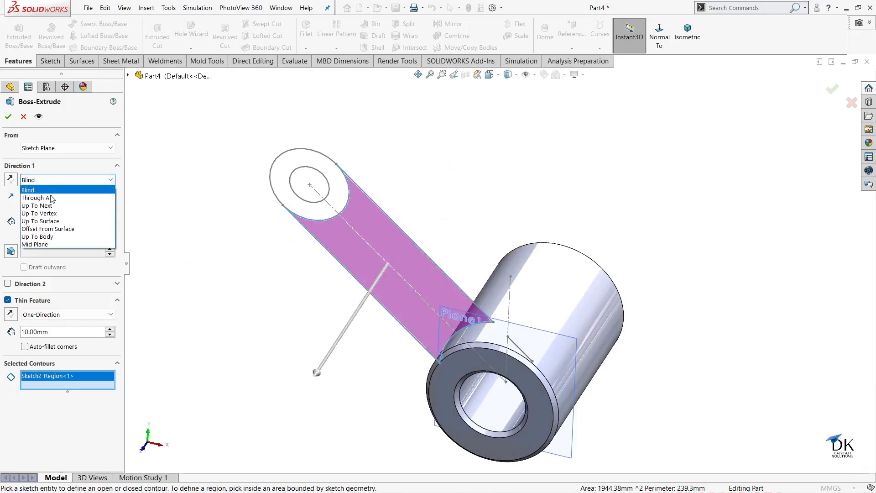
{"action": "left_click", "coordinate": [69, 244]}
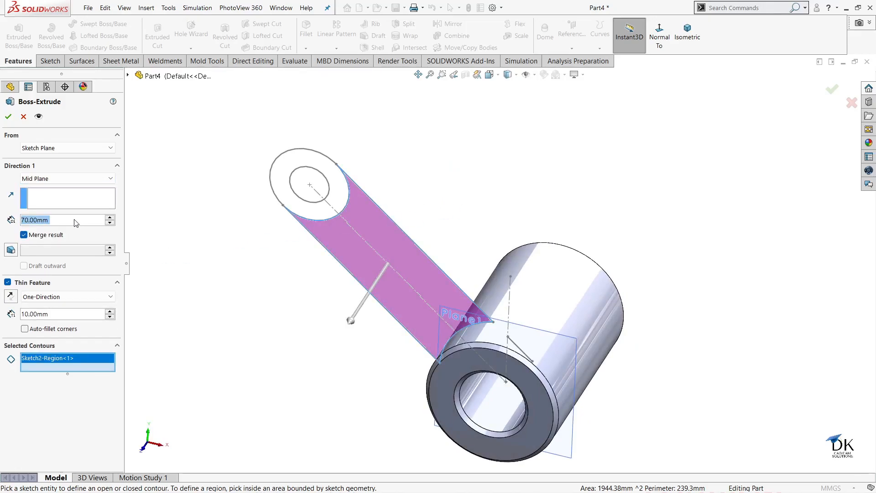
{"action": "type", "text": "10"}
{"action": "key", "text": "Return"}
{"action": "middle_click_drag", "start_coordinate": [229, 248], "coordinate": [264, 192]}
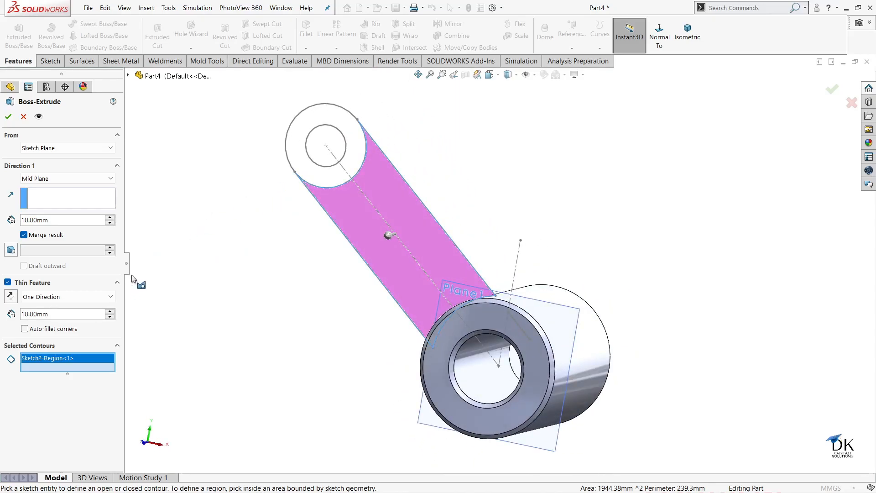
{"action": "left_click", "coordinate": [8, 282]}
{"action": "middle_click_drag", "start_coordinate": [205, 285], "coordinate": [147, 313]}
{"action": "left_click", "coordinate": [8, 117]}
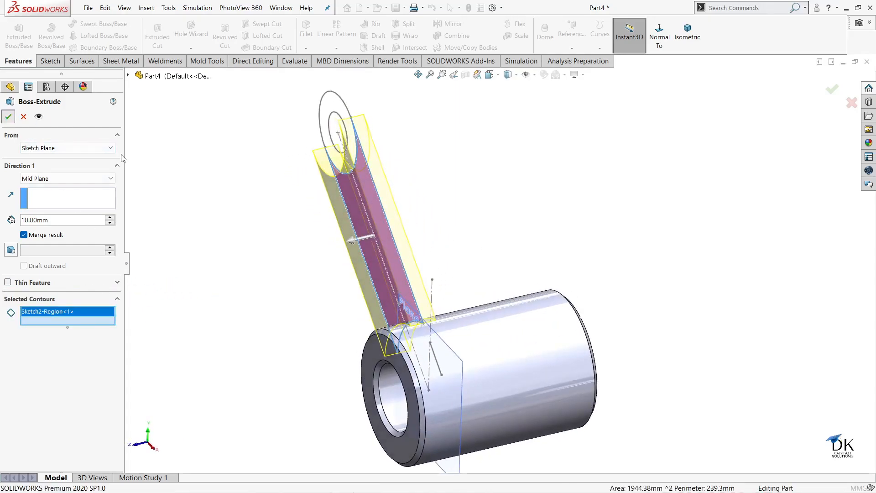
{"action": "middle_click_drag", "start_coordinate": [164, 183], "coordinate": [229, 221]}
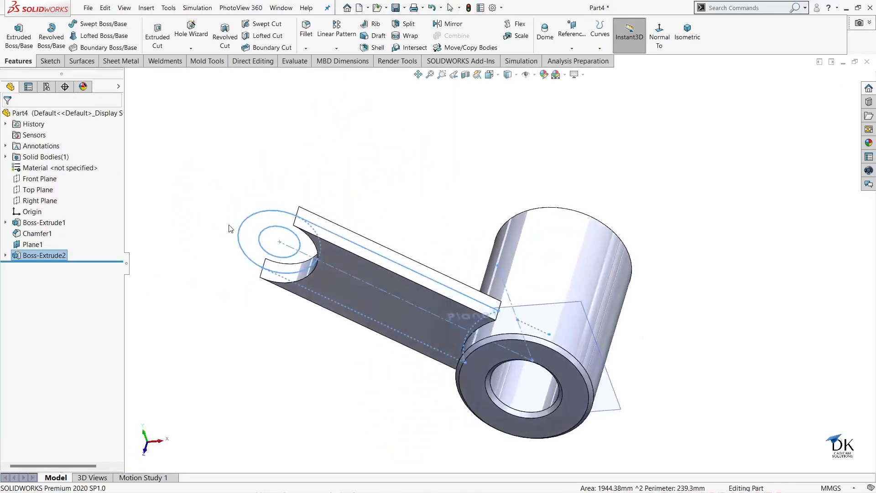
Extrude the ring region between the 15 mm and 30 mm circles of the arm sketch 20 mm with the Mid Plane end condition.
{"action": "left_click", "coordinate": [6, 256]}
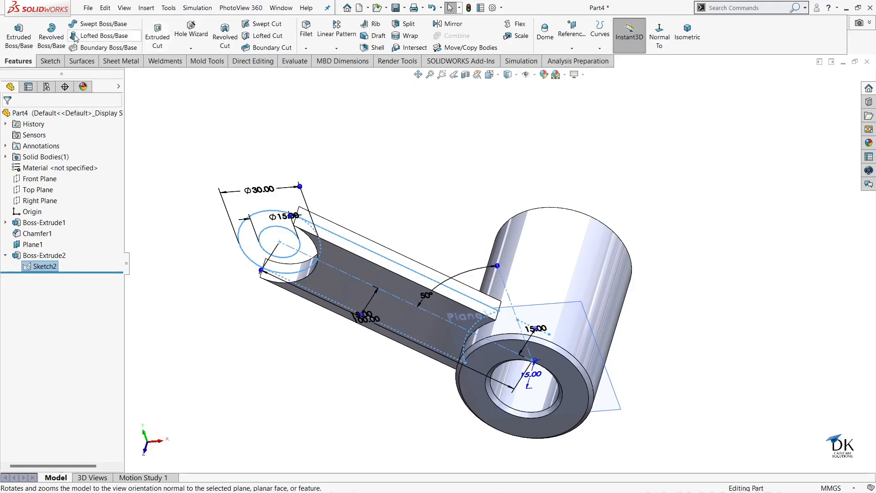
{"action": "left_click", "coordinate": [19, 36]}
{"action": "left_click", "coordinate": [249, 233]}
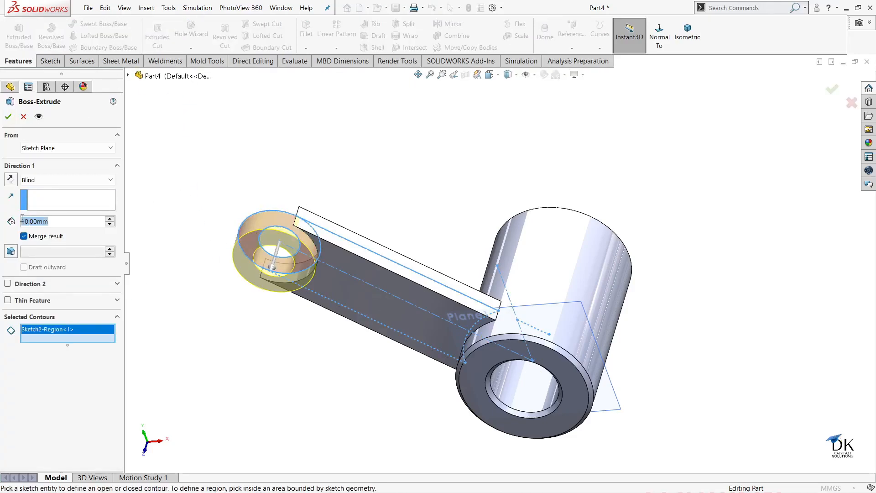
{"action": "type", "text": "20"}
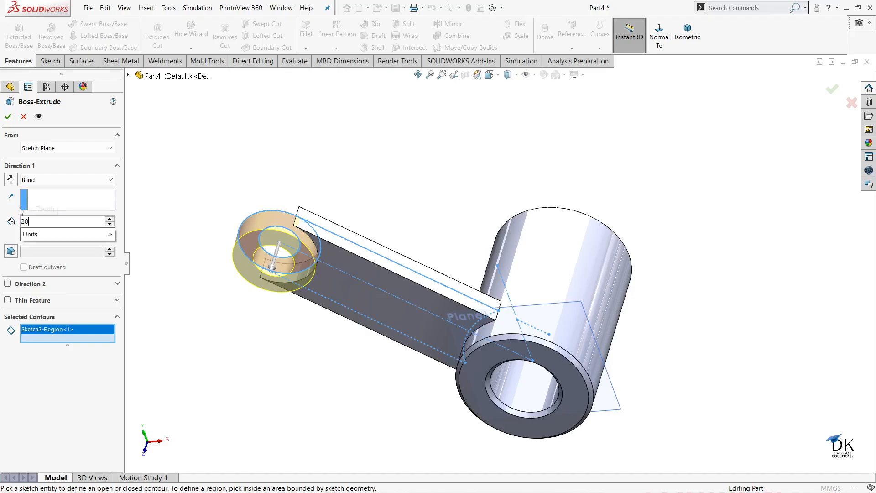
{"action": "key", "text": "Return"}
{"action": "left_click", "coordinate": [64, 179]}
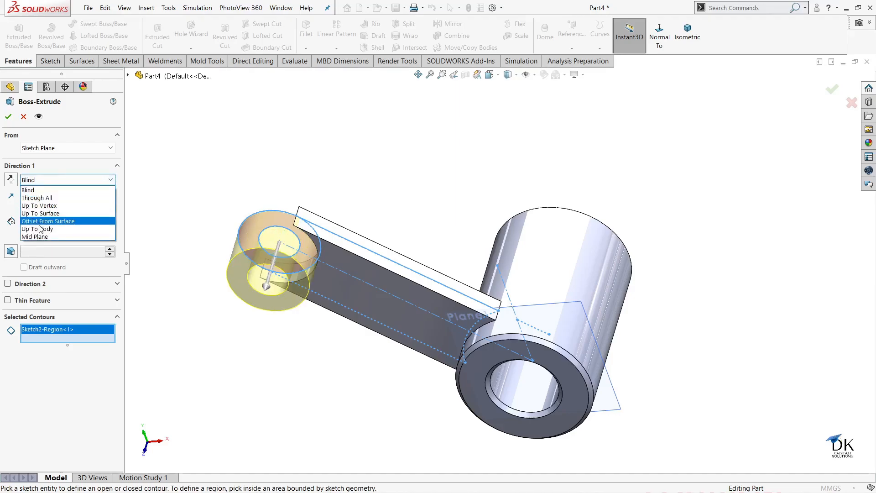
{"action": "left_click", "coordinate": [37, 238]}
{"action": "left_click", "coordinate": [9, 117]}
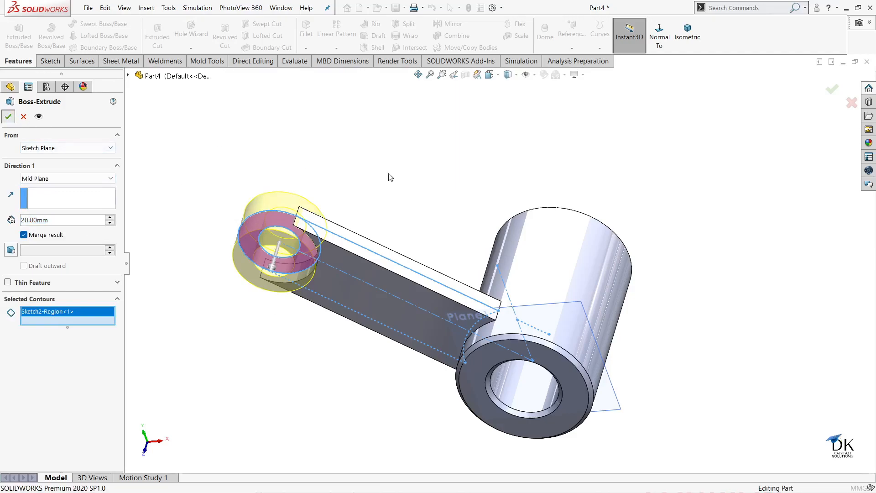
Chamfer the bore of the arm's end boss at both ends with 1.5 mm at 45 degrees.
{"action": "middle_click_drag", "start_coordinate": [422, 171], "coordinate": [417, 125]}
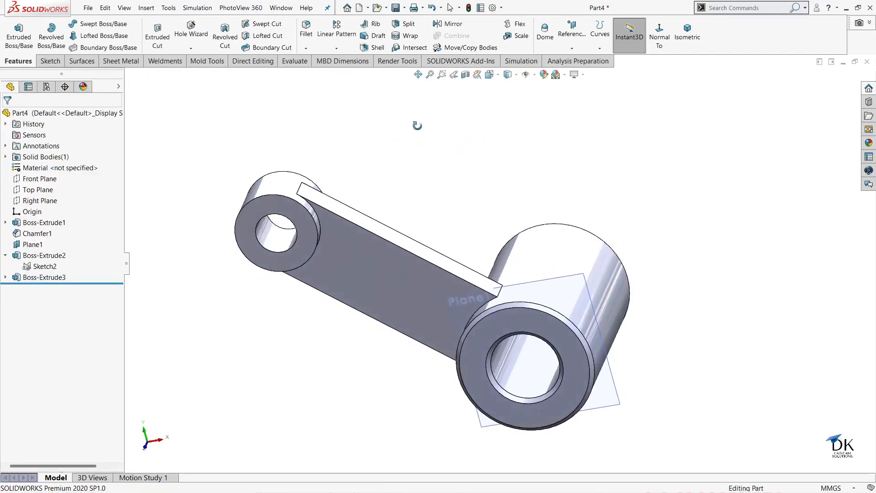
{"action": "scroll", "coordinate": [272, 244], "scroll_direction": "down", "scroll_amount": 2}
{"action": "left_click", "coordinate": [273, 244]}
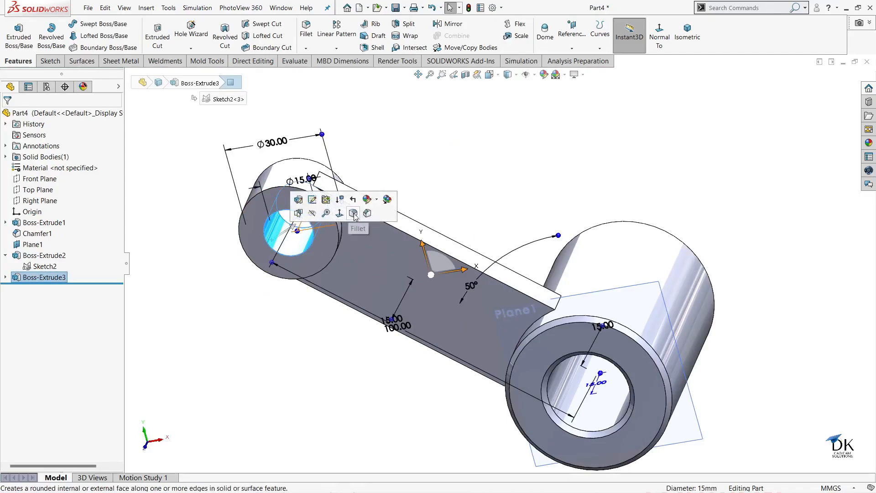
{"action": "key", "text": "c"}
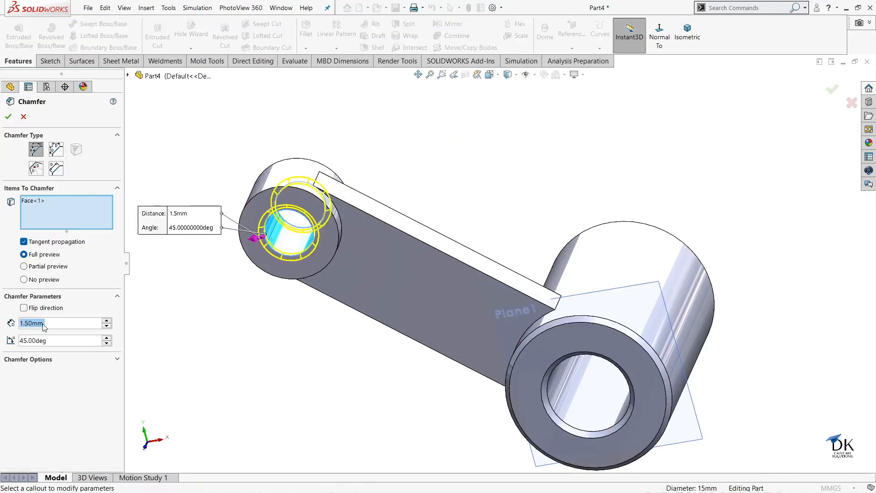
{"action": "left_click", "coordinate": [9, 117]}
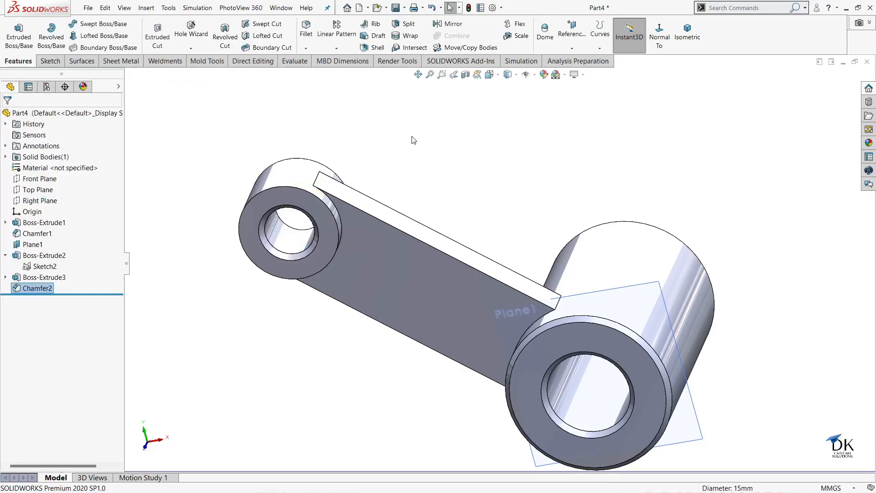
Start a 5 mm fillet and select the edges where the arm web meets the end boss on both sides.
{"action": "middle_click_drag", "start_coordinate": [433, 166], "coordinate": [325, 49]}
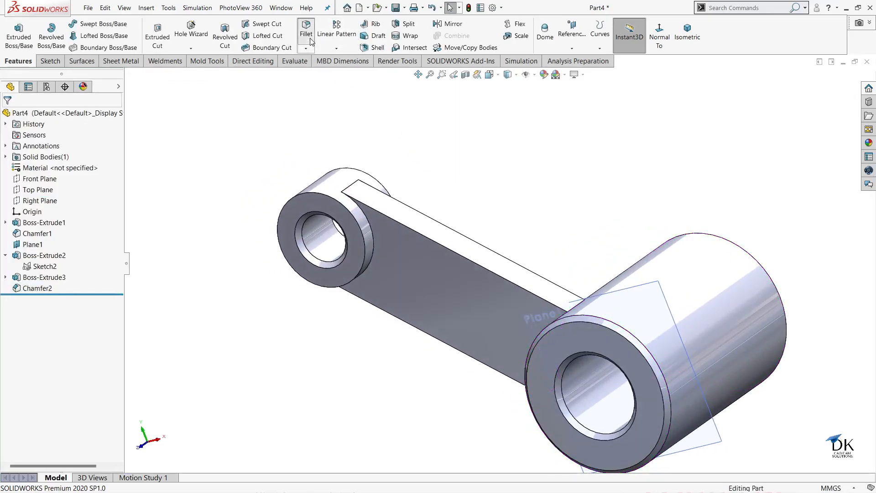
{"action": "left_click", "coordinate": [310, 39]}
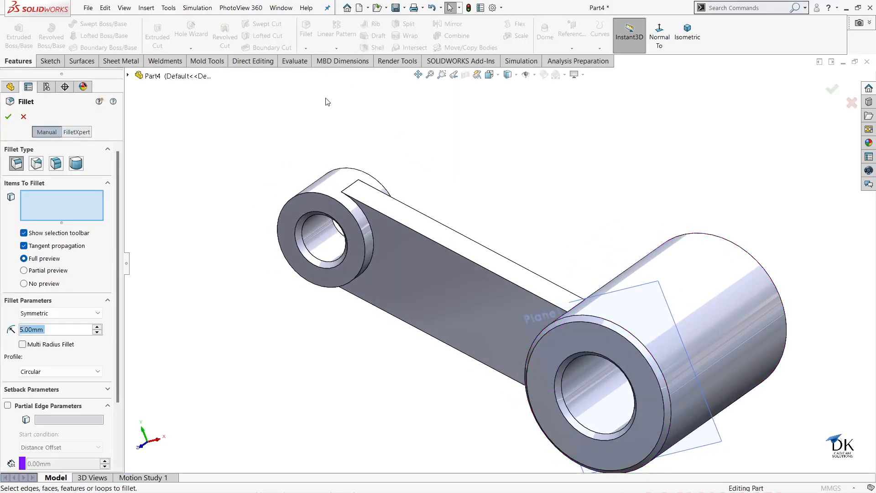
{"action": "left_click", "coordinate": [367, 219]}
{"action": "middle_click_drag", "start_coordinate": [442, 157], "coordinate": [480, 123]}
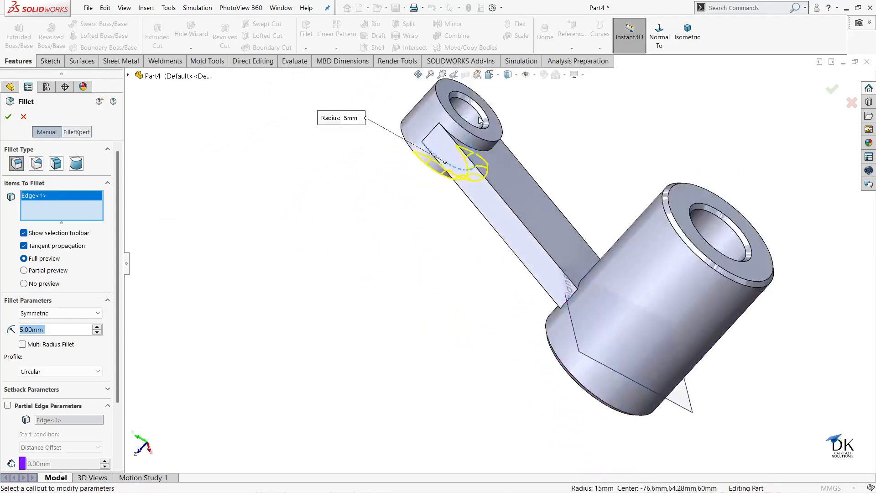
{"action": "left_click", "coordinate": [475, 149]}
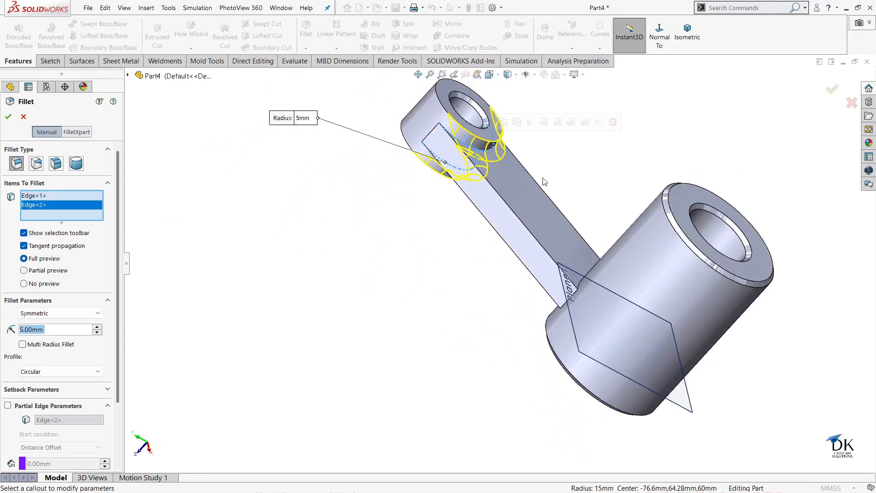
Add the edges where the arm web meets the hub to the selection and apply the 5 mm symmetric fillet.
{"action": "middle_click_drag", "start_coordinate": [564, 168], "coordinate": [656, 156]}
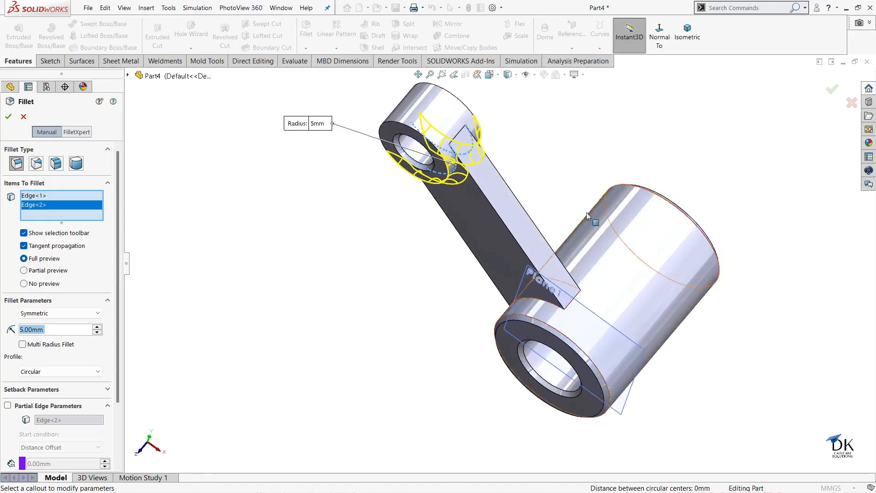
{"action": "scroll", "coordinate": [524, 296], "scroll_direction": "down", "scroll_amount": 3}
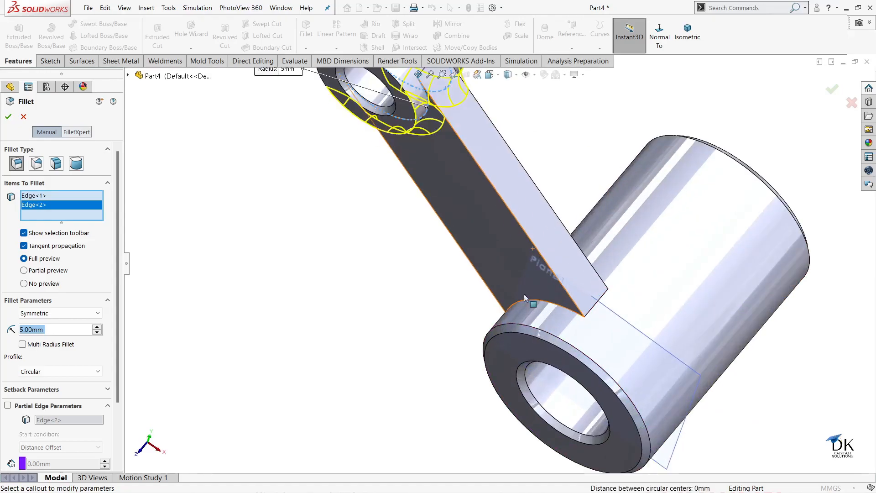
{"action": "left_click", "coordinate": [555, 309]}
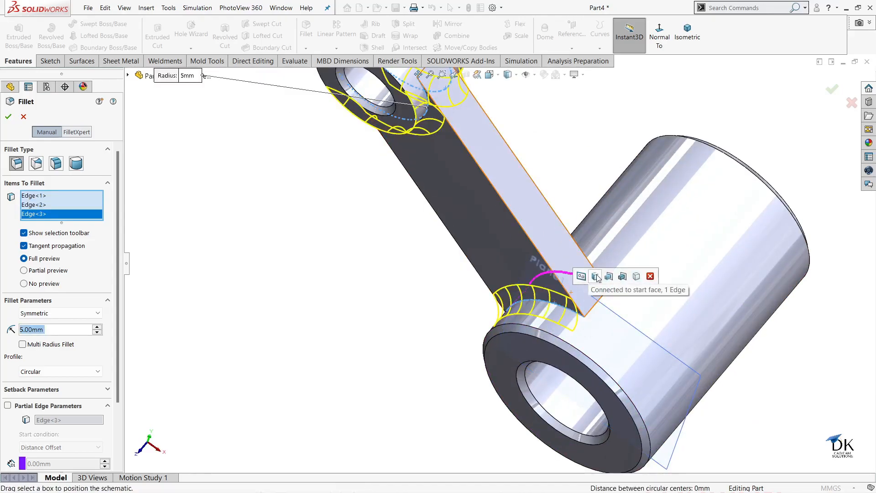
{"action": "middle_click_drag", "start_coordinate": [595, 274], "coordinate": [621, 233]}
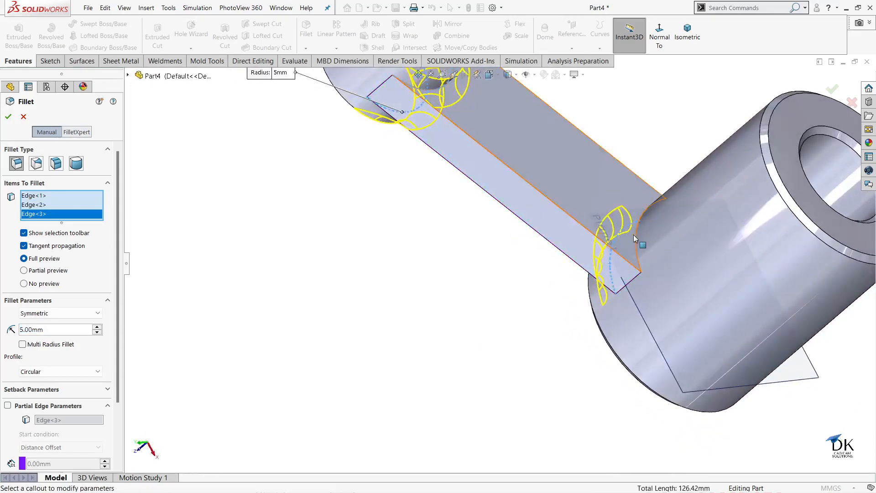
{"action": "left_click", "coordinate": [632, 273]}
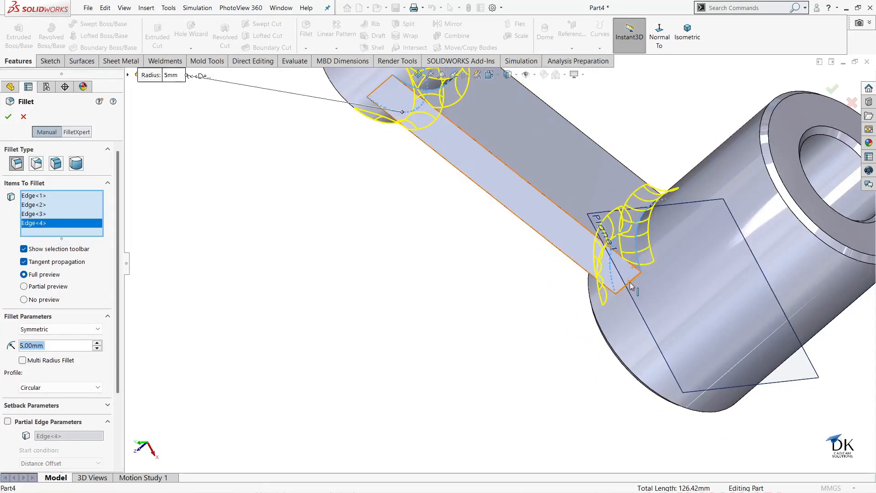
{"action": "left_click", "coordinate": [631, 286]}
{"action": "middle_click_drag", "start_coordinate": [631, 286], "coordinate": [688, 164]}
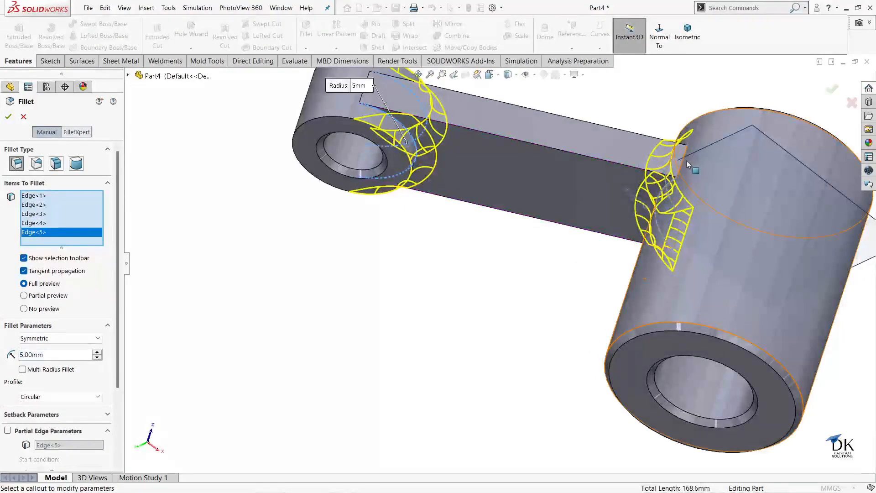
{"action": "left_click", "coordinate": [625, 167]}
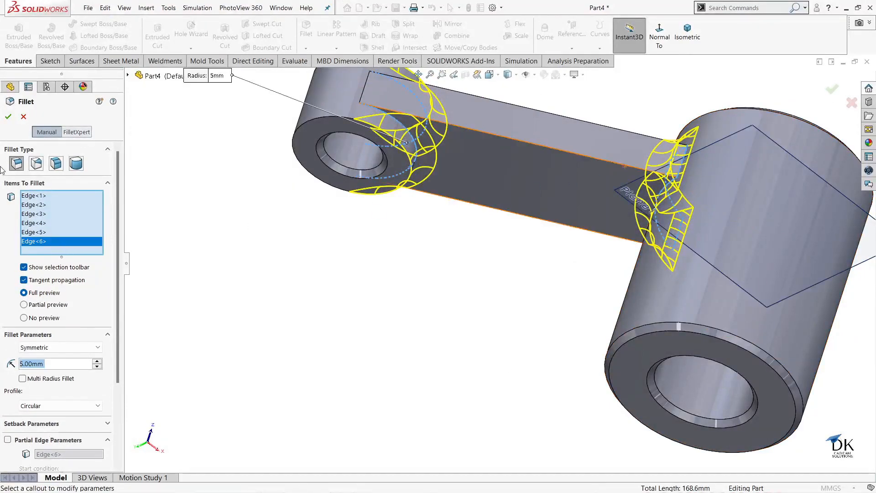
{"action": "left_click", "coordinate": [9, 117]}
Hide the first arm's reference plane, Plane1.
{"action": "scroll", "coordinate": [453, 293], "scroll_direction": "down", "scroll_amount": 3}
{"action": "mouse_move", "coordinate": [461, 293]}
{"action": "middle_mouse_down"}
{"action": "mouse_move", "coordinate": [450, 406]}
{"action": "mouse_move", "coordinate": [416, 363]}
{"action": "mouse_move", "coordinate": [488, 295]}
{"action": "mouse_move", "coordinate": [424, 155]}
{"action": "mouse_move", "coordinate": [460, 288]}
{"action": "mouse_move", "coordinate": [453, 309]}
{"action": "middle_mouse_up"}
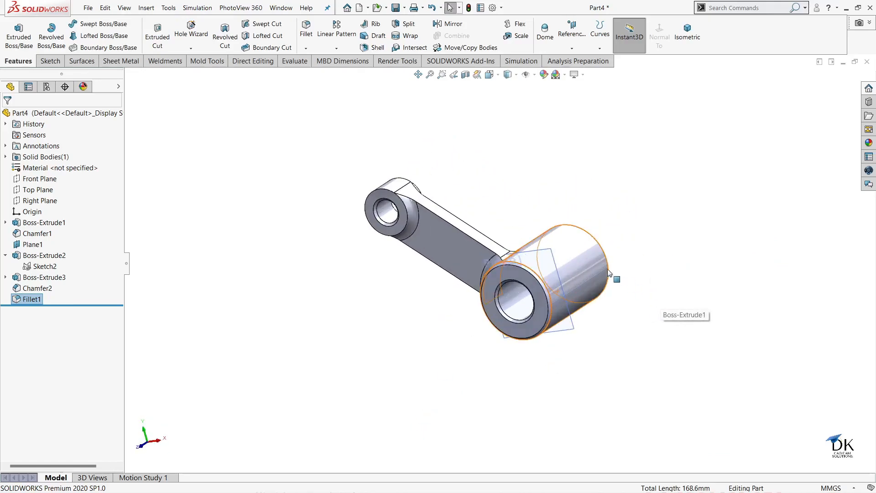
{"action": "left_click", "coordinate": [551, 259]}
{"action": "left_click", "coordinate": [640, 211]}
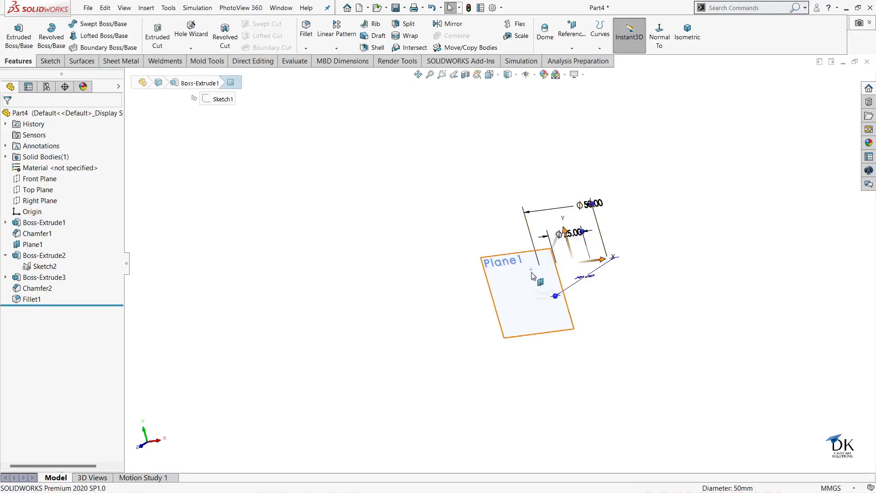
{"action": "left_click", "coordinate": [532, 274]}
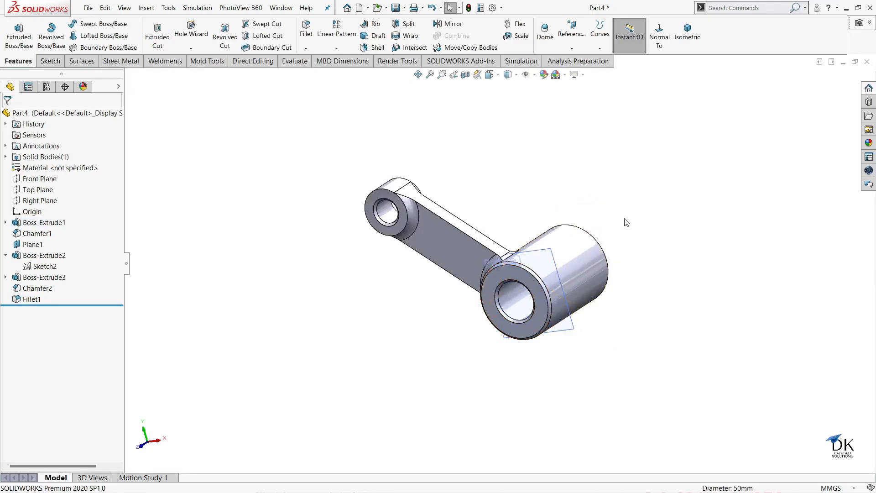
{"action": "left_click", "coordinate": [597, 254]}
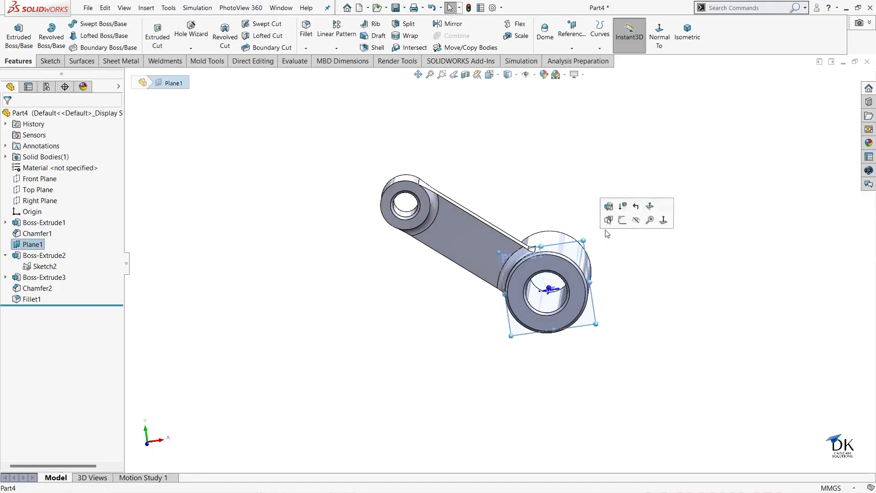
{"action": "left_click", "coordinate": [635, 222]}
{"action": "middle_click_drag", "start_coordinate": [636, 236], "coordinate": [614, 222]}
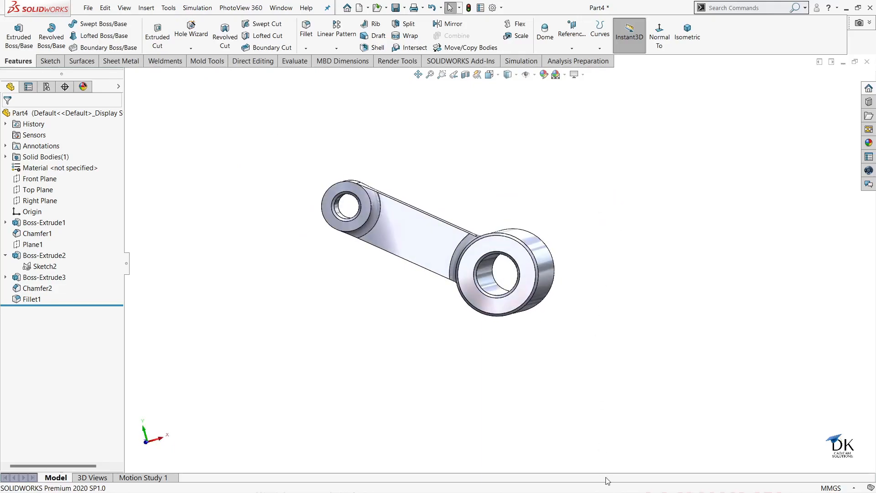
Switch to the Part-1.pdf drawing in Acrobat Reader, examine the second arm's dimensions and height on the hub, and return to SOLIDWORKS.
{"action": "left_click", "coordinate": [579, 480]}
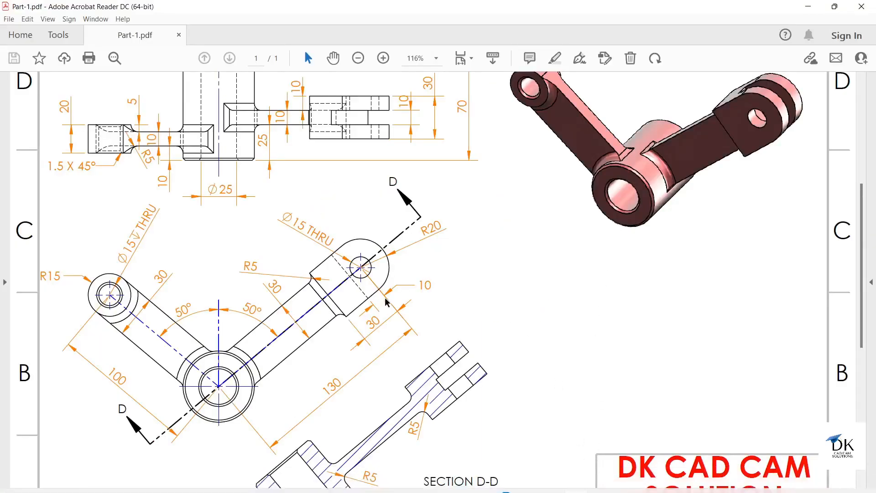
{"action": "scroll", "coordinate": [325, 143], "scroll_direction": "up", "scroll_amount": 3}
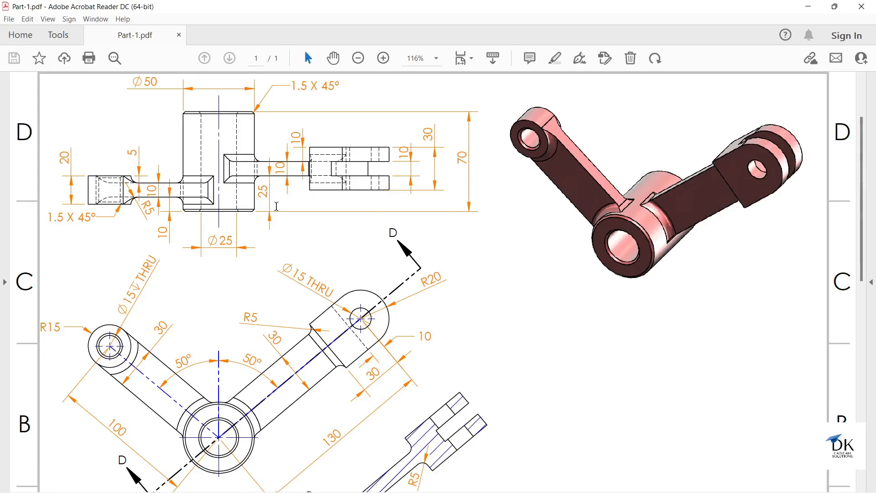
{"action": "mouse_move", "coordinate": [638, 482]}
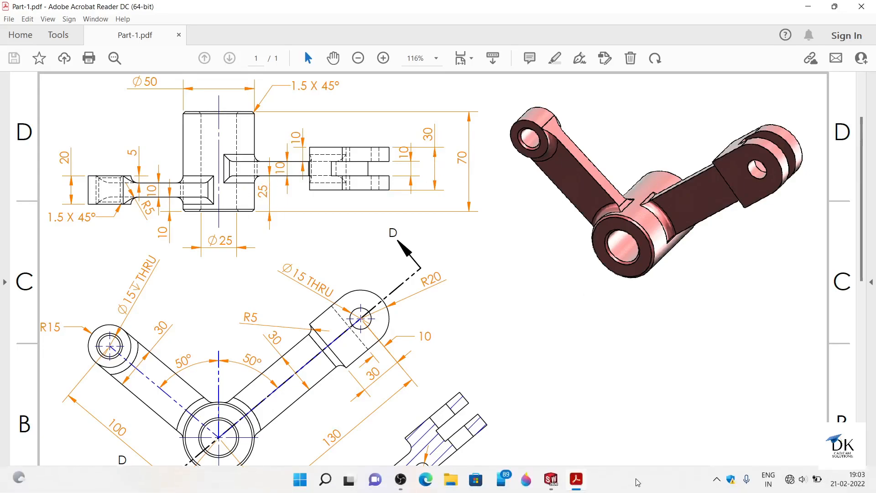
{"action": "left_click", "coordinate": [552, 479]}
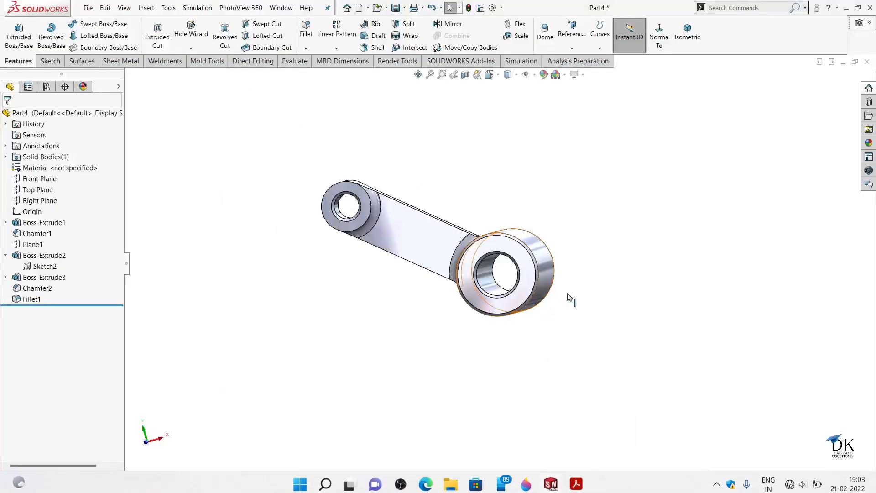
Create a reference plane offset 30 mm from the hub's chamfered front face, with the offset flipped into the hub.
{"action": "left_click", "coordinate": [571, 51]}
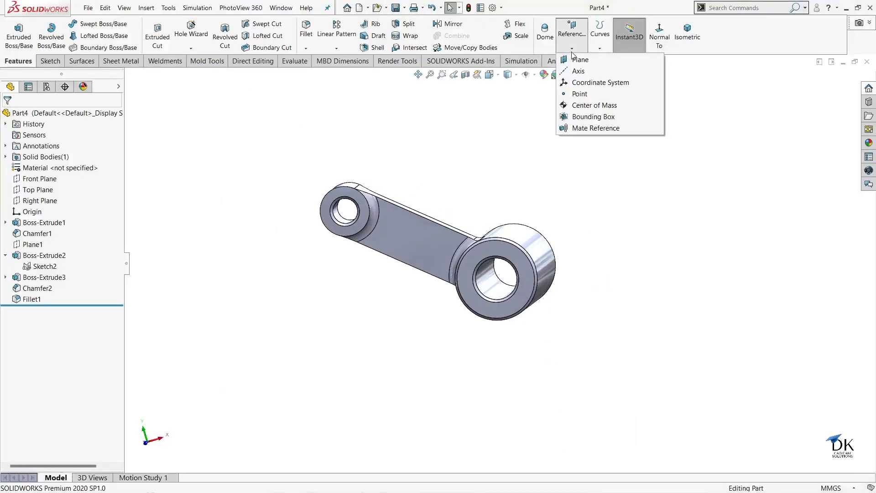
{"action": "left_click", "coordinate": [574, 61]}
{"action": "middle_click_drag", "start_coordinate": [685, 251], "coordinate": [666, 272]}
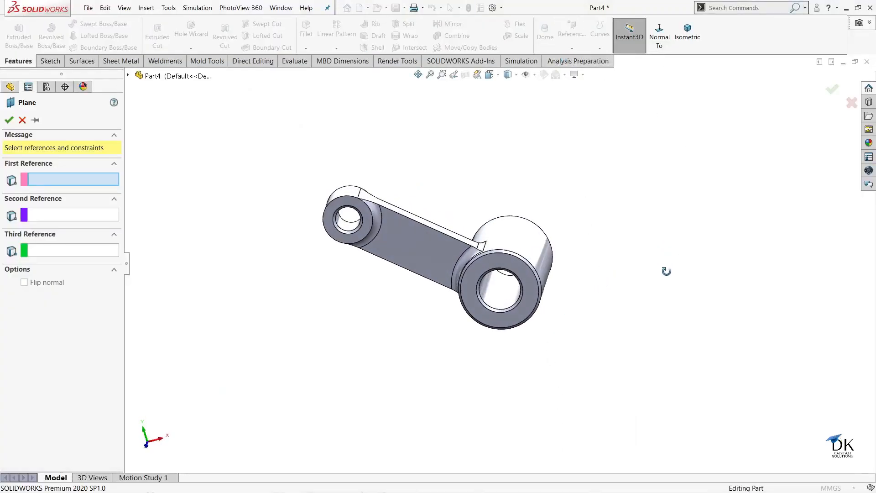
{"action": "left_click", "coordinate": [530, 283]}
{"action": "middle_click_drag", "start_coordinate": [597, 266], "coordinate": [570, 269]}
{"action": "left_click_drag", "start_coordinate": [79, 259], "coordinate": [37, 263]}
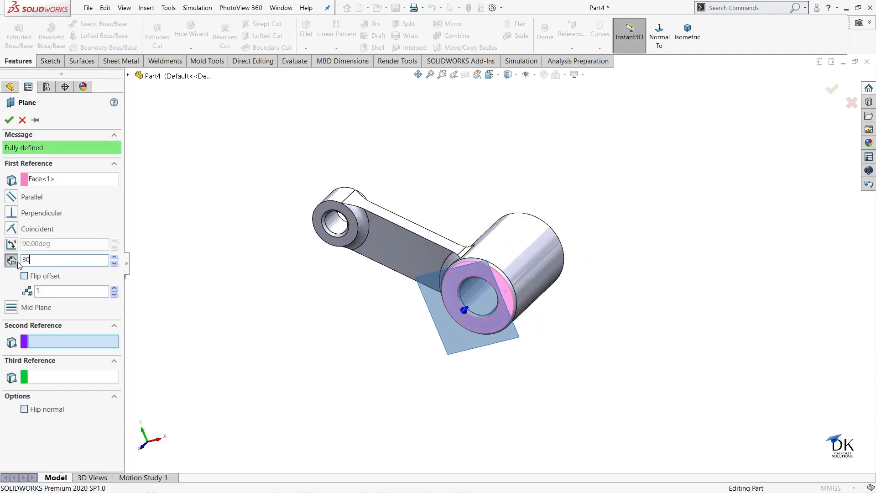
{"action": "type", "text": "30"}
{"action": "key", "text": "Return"}
{"action": "left_click", "coordinate": [24, 276]}
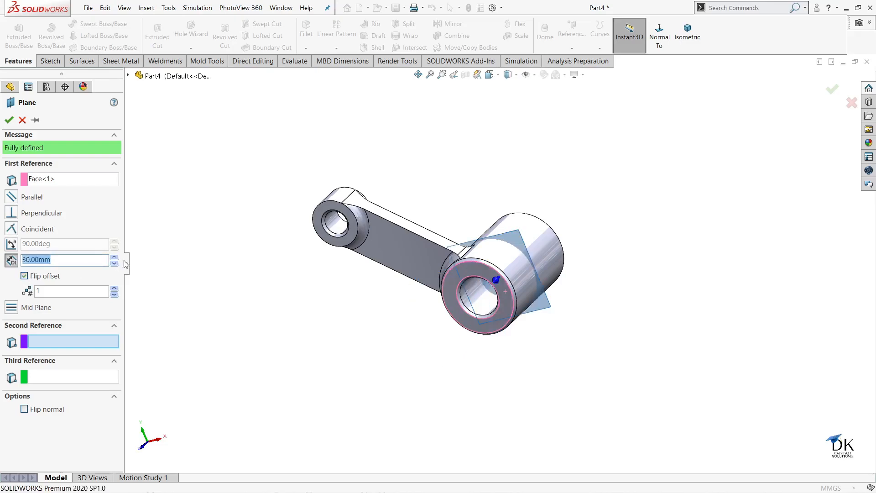
{"action": "left_click", "coordinate": [9, 121]}
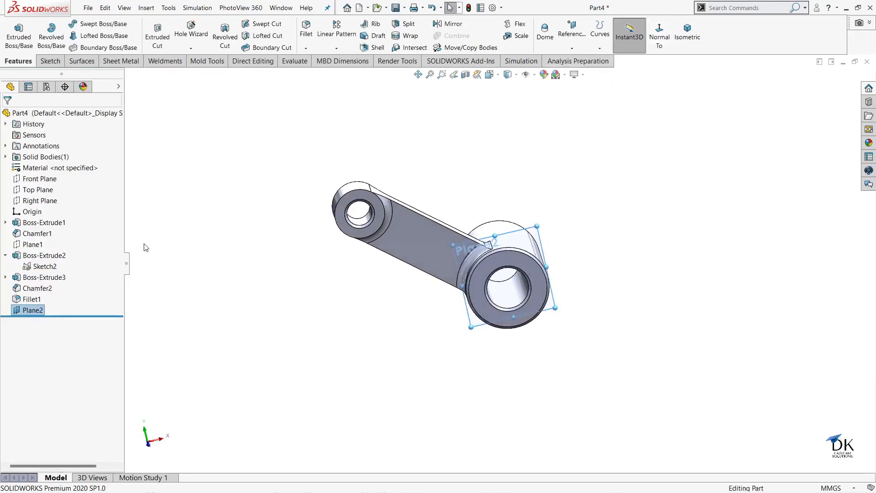
Start a sketch on Plane2 viewed face-on, check the second arm's dimensions in the Part-1.pdf drawing in Acrobat Reader, and return to SOLIDWORKS.
{"action": "left_click", "coordinate": [18, 311]}
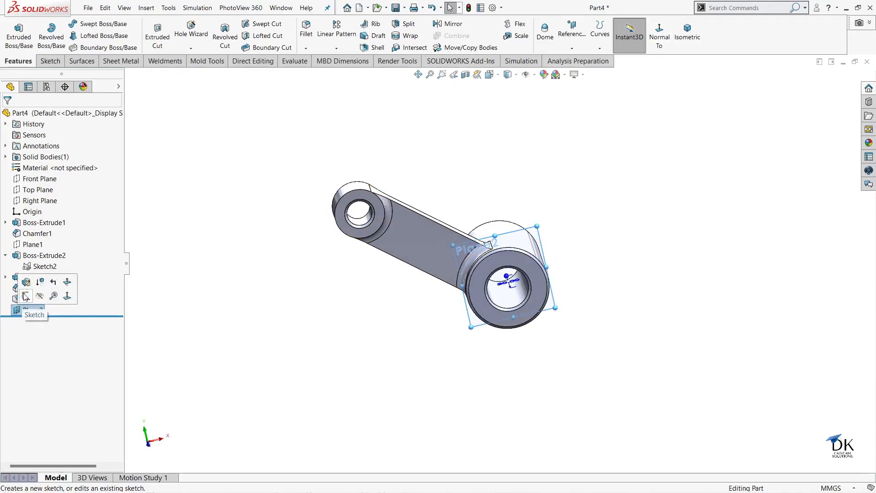
{"action": "left_click", "coordinate": [25, 296]}
{"action": "left_click", "coordinate": [612, 30]}
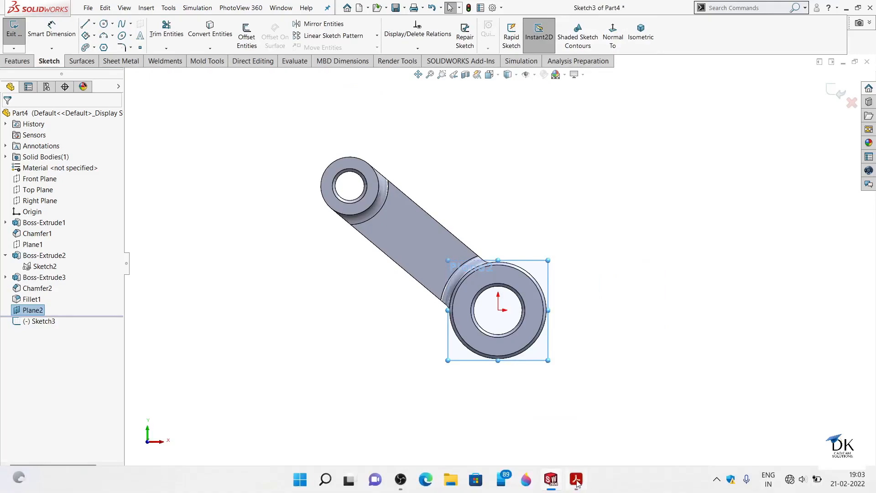
{"action": "left_click", "coordinate": [576, 480]}
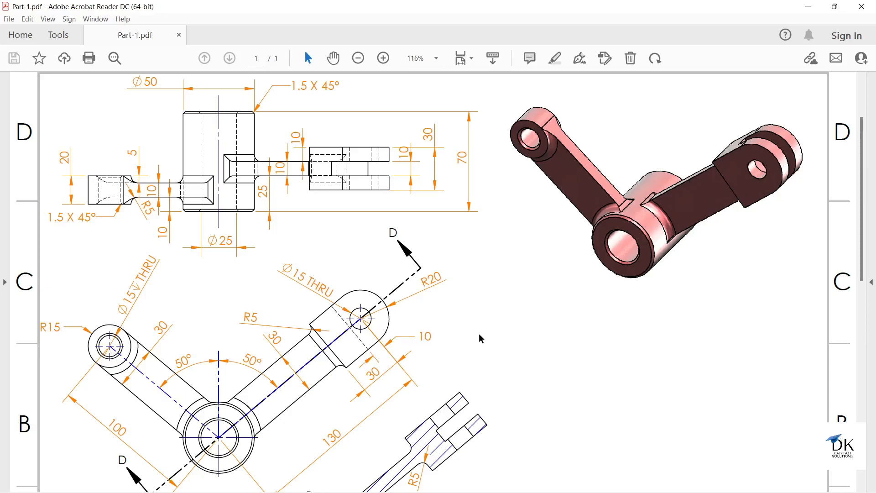
{"action": "left_click", "coordinate": [551, 479]}
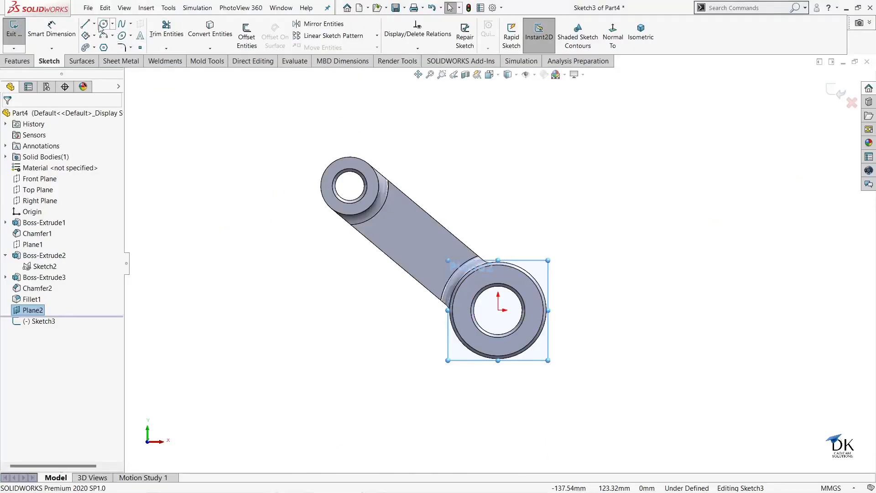
Draw two centerlines from the origin: one vertical, about 57.5 mm long, and one inclined up and to the right, about 133 mm long.
{"action": "left_click", "coordinate": [94, 24]}
{"action": "left_click", "coordinate": [98, 45]}
{"action": "left_click", "coordinate": [498, 309]}
{"action": "left_click", "coordinate": [498, 200]}
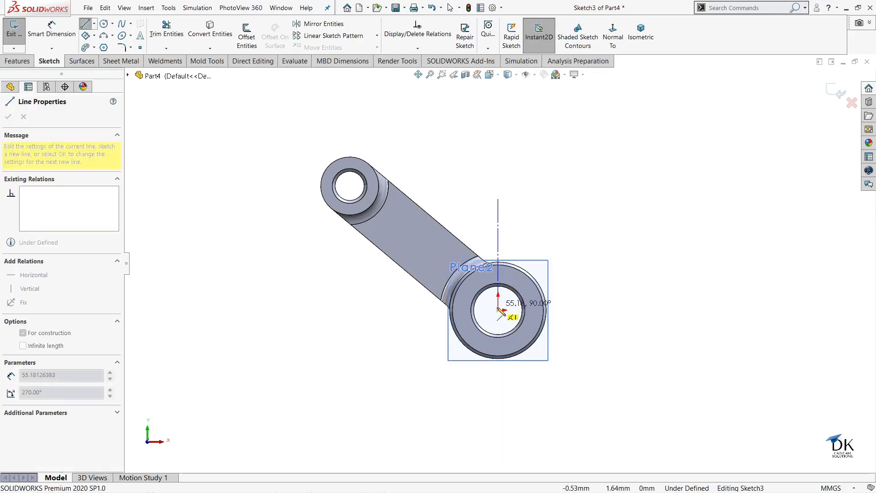
{"action": "left_click", "coordinate": [498, 310]}
{"action": "left_click", "coordinate": [716, 173]}
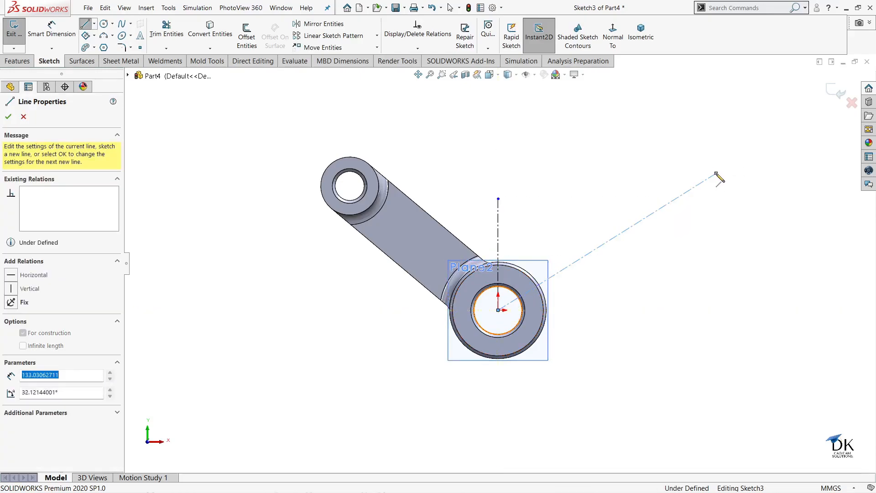
{"action": "right_click", "coordinate": [702, 246]}
{"action": "left_click", "coordinate": [730, 252]}
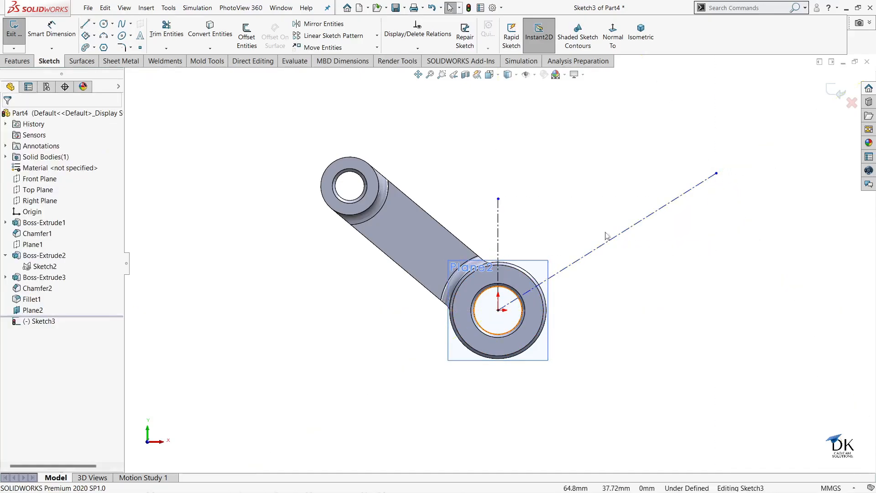
Dimension the angle between the vertical and inclined centerlines as 50 degrees.
{"action": "left_click", "coordinate": [498, 222]}
{"action": "left_click", "coordinate": [51, 29]}
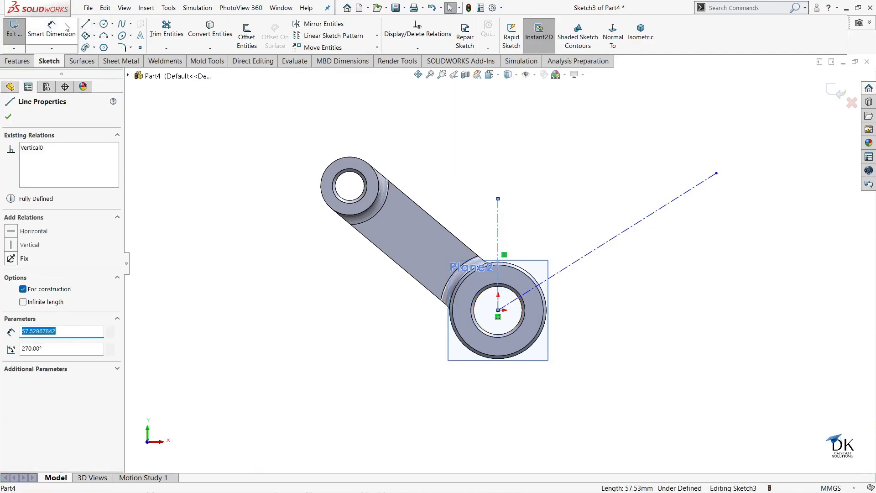
{"action": "left_click", "coordinate": [499, 218]}
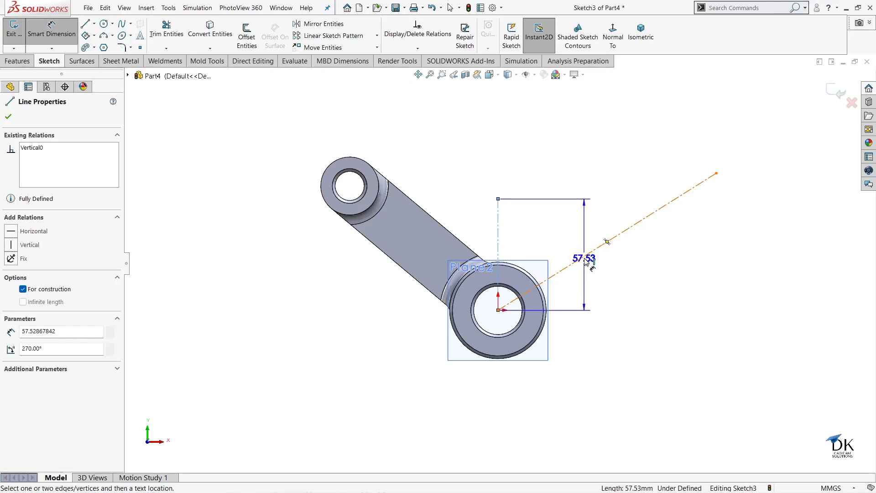
{"action": "left_click", "coordinate": [586, 255]}
{"action": "left_click", "coordinate": [564, 226]}
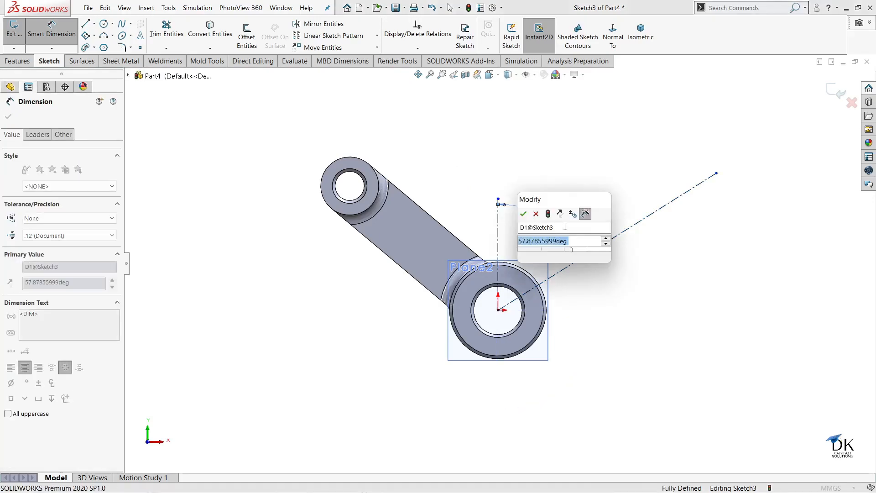
{"action": "type", "text": "50"}
{"action": "key", "text": "Return"}
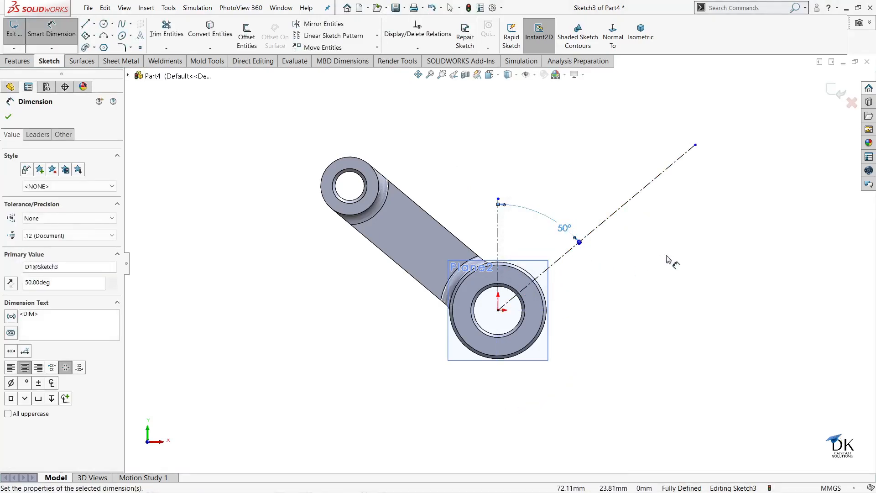
Dimension the inclined centerline's length as 130 mm.
{"action": "left_click", "coordinate": [633, 203]}
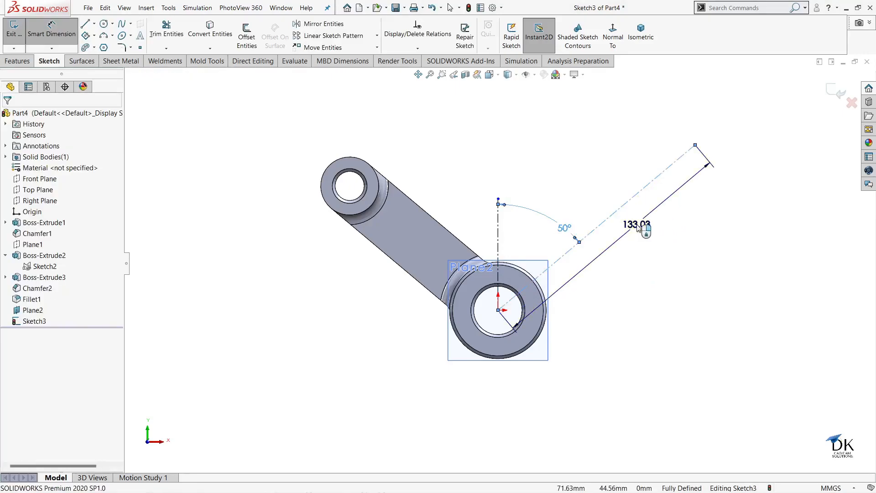
{"action": "left_click", "coordinate": [637, 226]}
{"action": "type", "text": "13"}
{"action": "key", "text": "Return"}
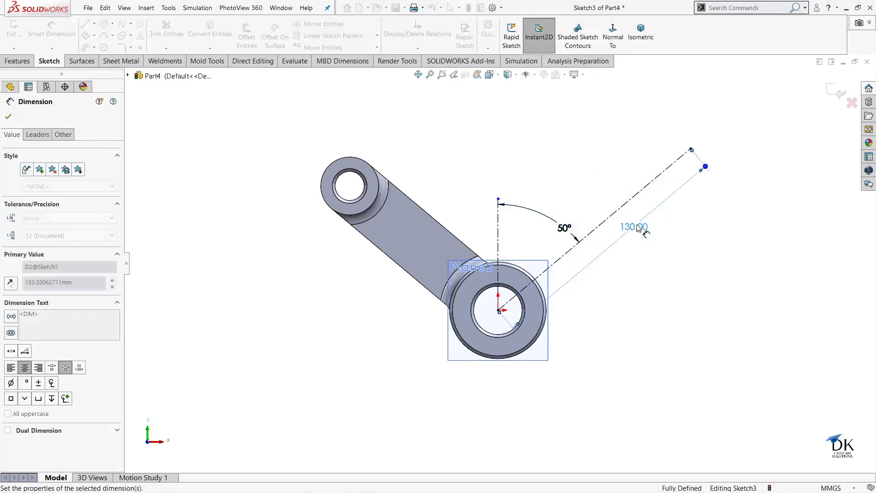
Draw two concentric circles at the inclined centerline's free end, the outer about 58 mm in diameter, and set the inner diameter to 15 mm.
{"action": "left_click", "coordinate": [104, 23]}
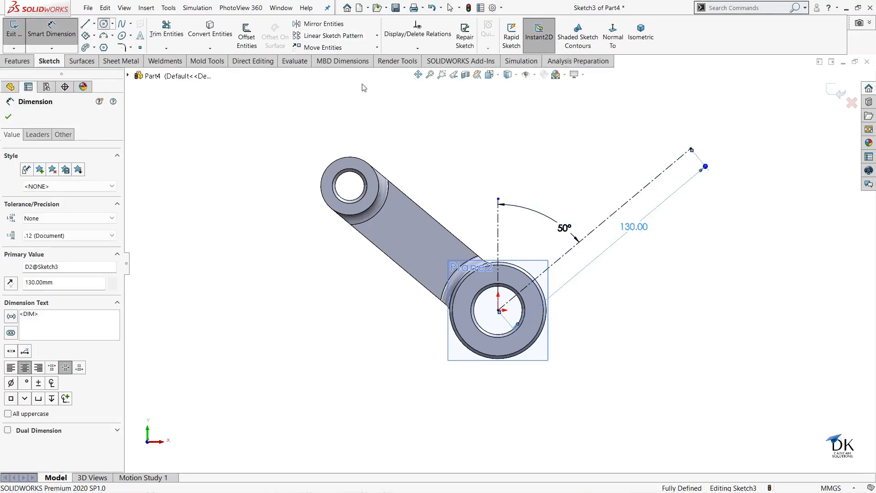
{"action": "left_click_drag", "start_coordinate": [691, 149], "coordinate": [711, 99]}
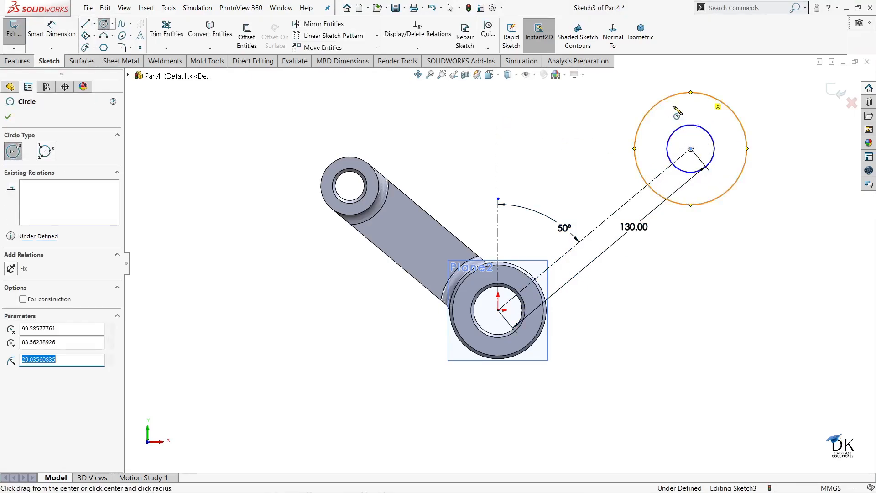
{"action": "left_click", "coordinate": [51, 29]}
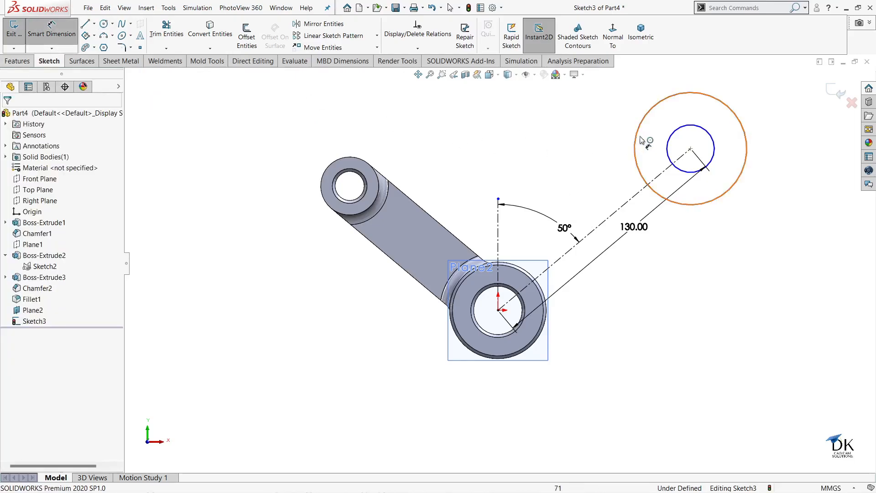
{"action": "left_click", "coordinate": [674, 132]}
{"action": "left_click", "coordinate": [673, 121]}
{"action": "type", "text": "15"}
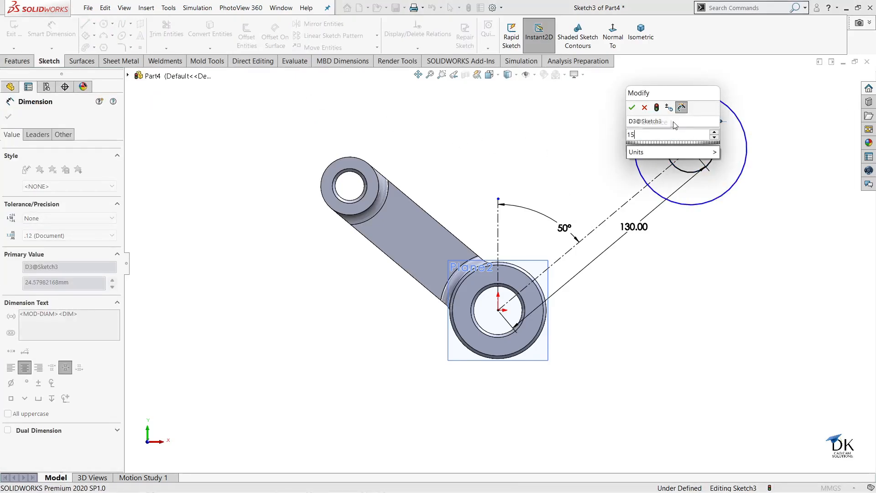
{"action": "key", "text": "Return"}
Set the outer circle's diameter to 40 mm and finish dimensioning.
{"action": "left_click", "coordinate": [712, 97]}
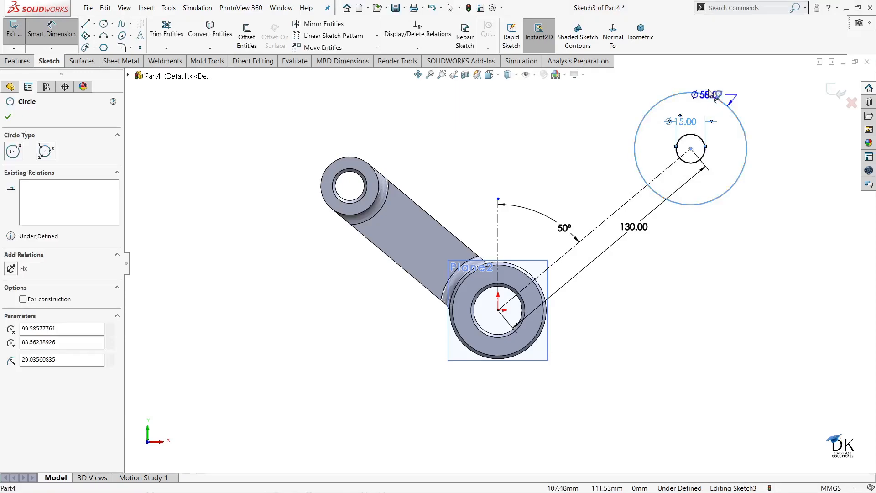
{"action": "left_click", "coordinate": [710, 85]}
{"action": "type", "text": "40"}
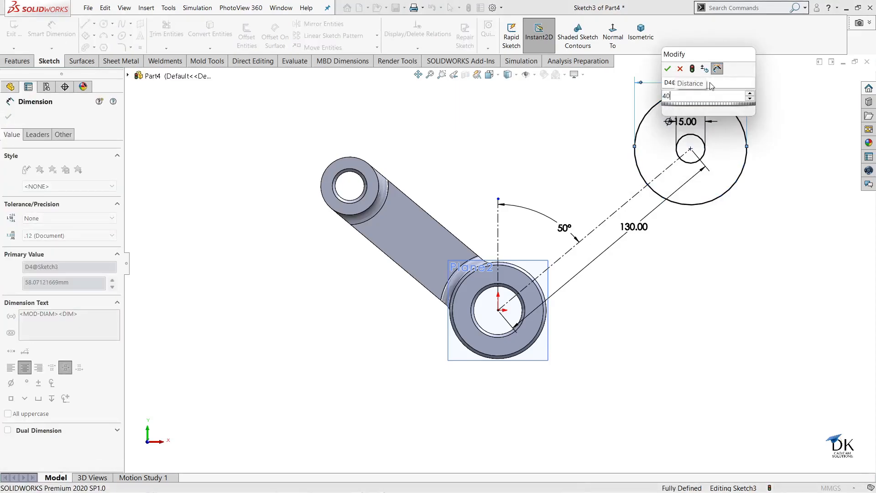
{"action": "key", "text": "Return"}
{"action": "scroll", "coordinate": [674, 194], "scroll_direction": "up", "scroll_amount": 2}
{"action": "scroll", "coordinate": [674, 193], "scroll_direction": "down", "scroll_amount": 3}
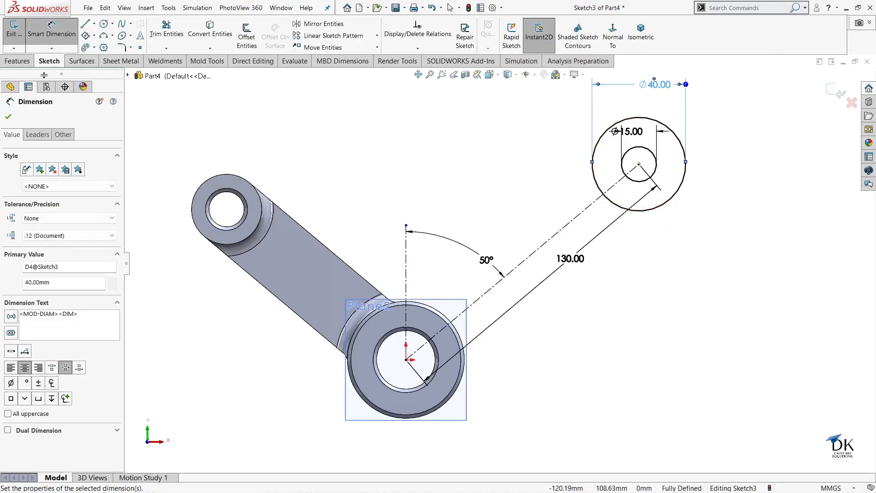
{"action": "left_click", "coordinate": [8, 116]}
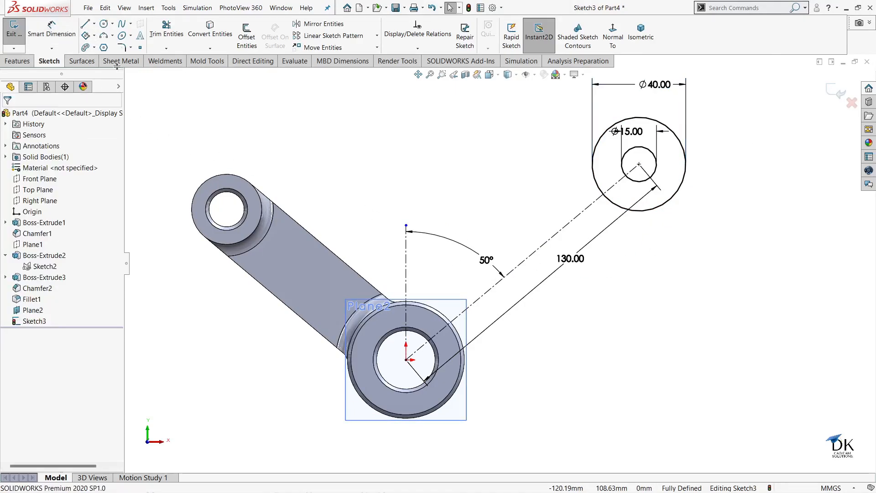
Offset the inclined centerline 15 mm in both directions to form the sides of the arm web.
{"action": "left_click", "coordinate": [246, 35]}
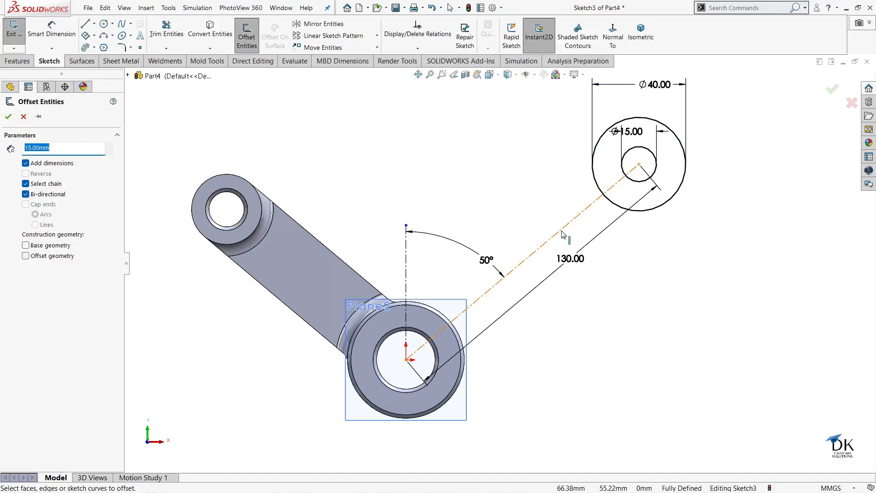
{"action": "left_click", "coordinate": [563, 234]}
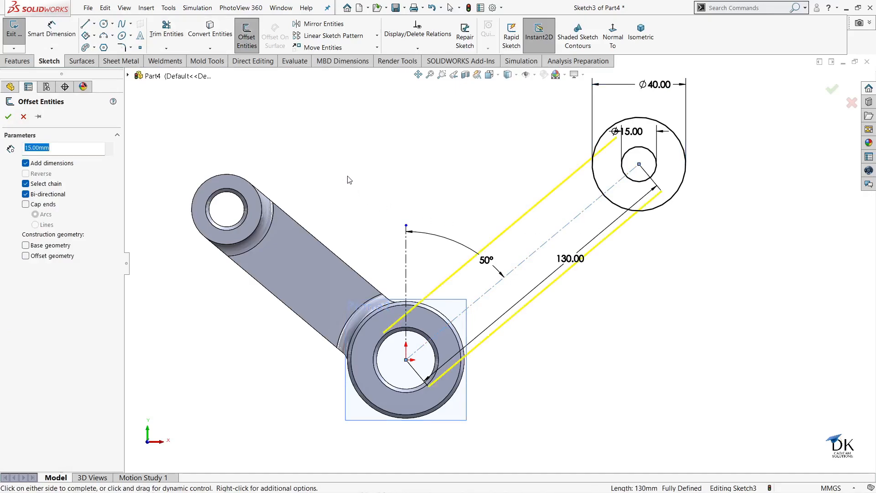
{"action": "left_click", "coordinate": [8, 116]}
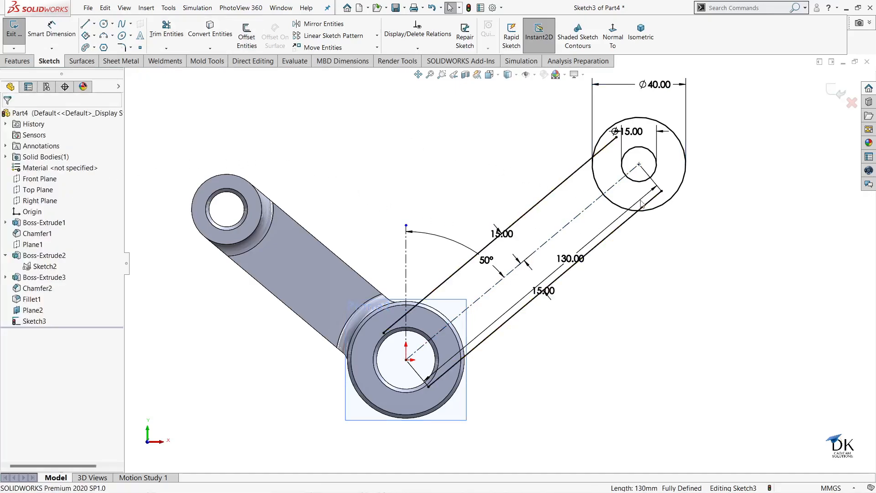
Convert the hub's outer edge into the sketch and power-trim it and the two offset lines to where they meet at the hub.
{"action": "scroll", "coordinate": [575, 207], "scroll_direction": "down", "scroll_amount": 1}
{"action": "scroll", "coordinate": [403, 355], "scroll_direction": "down", "scroll_amount": 2}
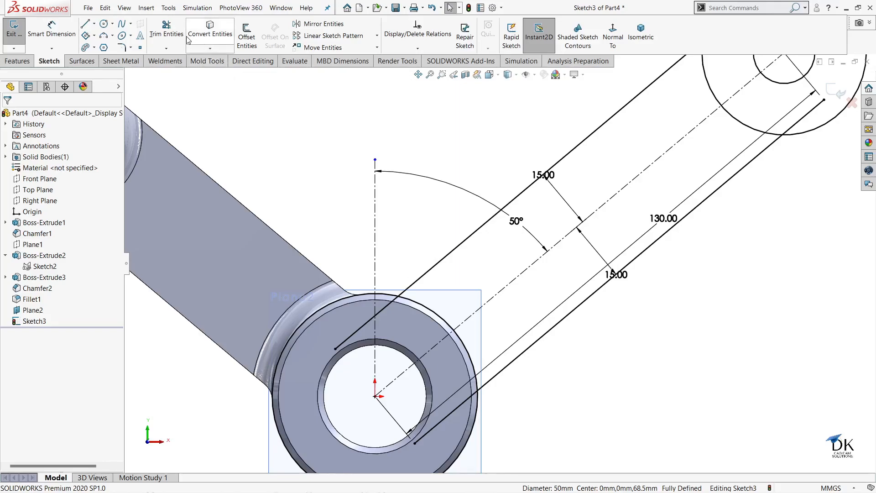
{"action": "left_click", "coordinate": [167, 30]}
{"action": "left_click_drag", "start_coordinate": [386, 299], "coordinate": [391, 311]}
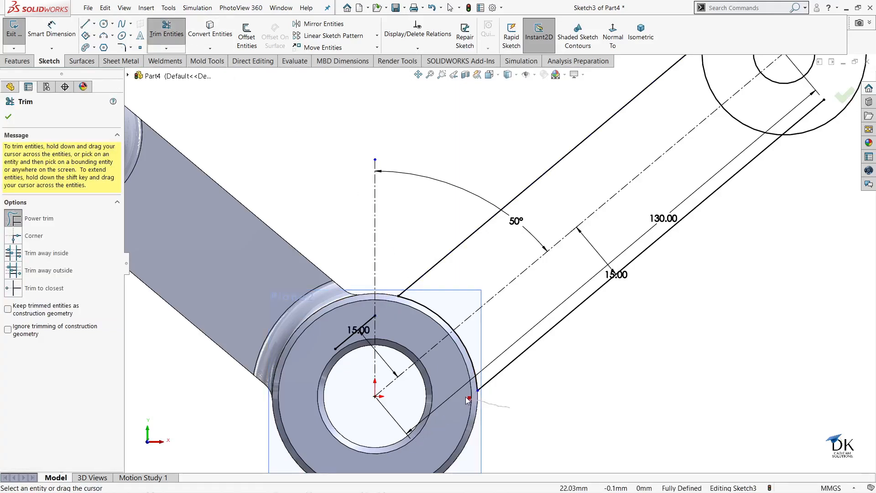
{"action": "scroll", "coordinate": [378, 315], "scroll_direction": "up", "scroll_amount": 2}
{"action": "left_click_drag", "start_coordinate": [374, 330], "coordinate": [374, 332]}
{"action": "scroll", "coordinate": [555, 364], "scroll_direction": "up", "scroll_amount": 3}
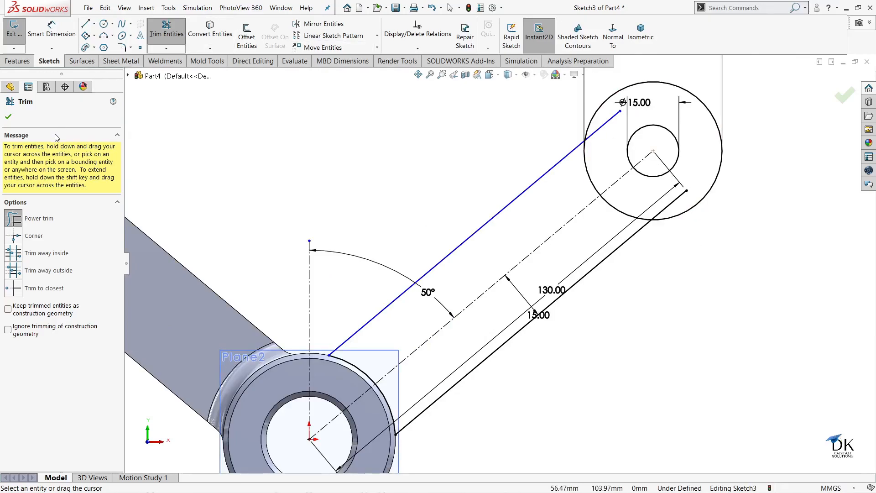
Trim away the ends of both offset lines inside the 40 mm circle.
{"action": "left_click", "coordinate": [676, 199]}
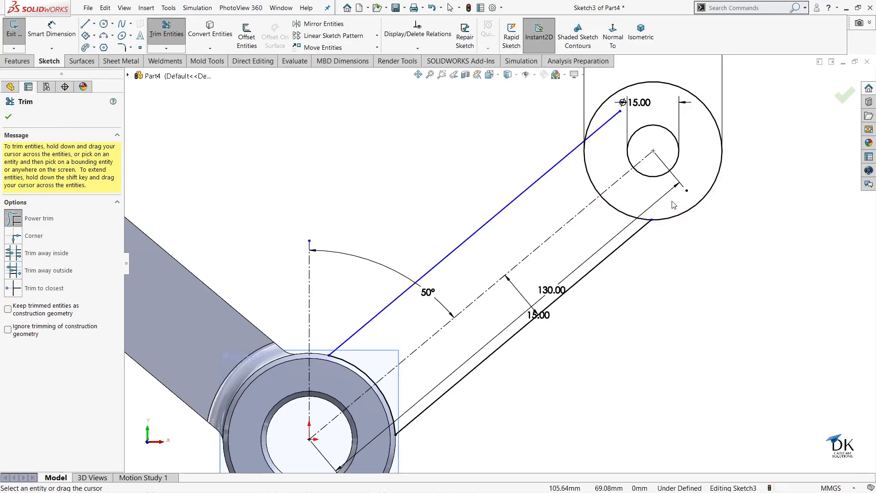
{"action": "left_click", "coordinate": [599, 131]}
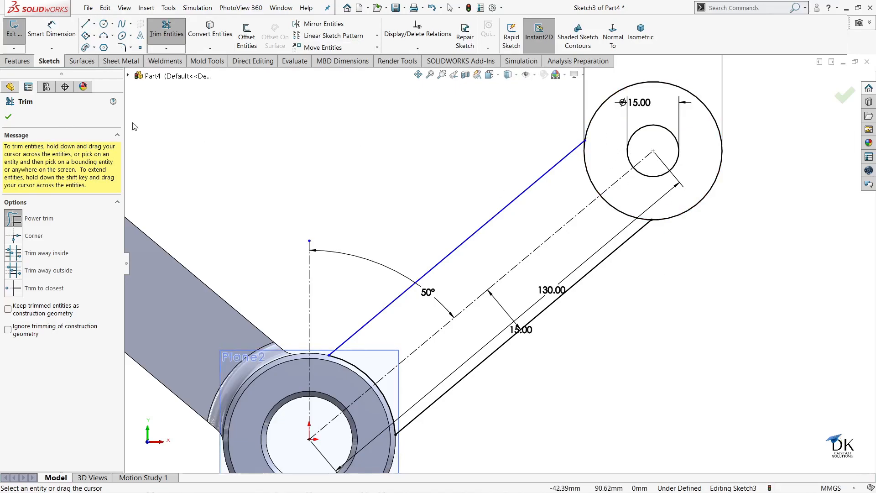
{"action": "left_click", "coordinate": [14, 119]}
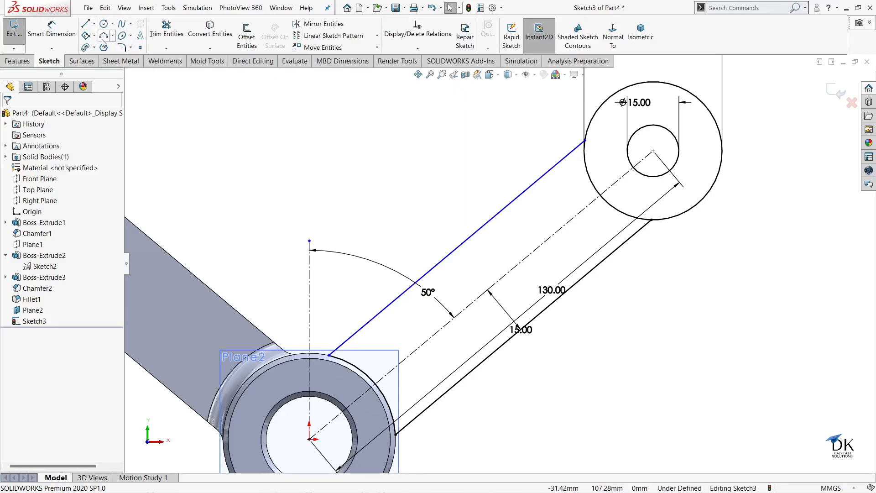
Draw a three-point center rectangle centred on the 15 mm circle, with its long sides touching the 40 mm circle and running along the arm.
{"action": "left_click", "coordinate": [87, 36]}
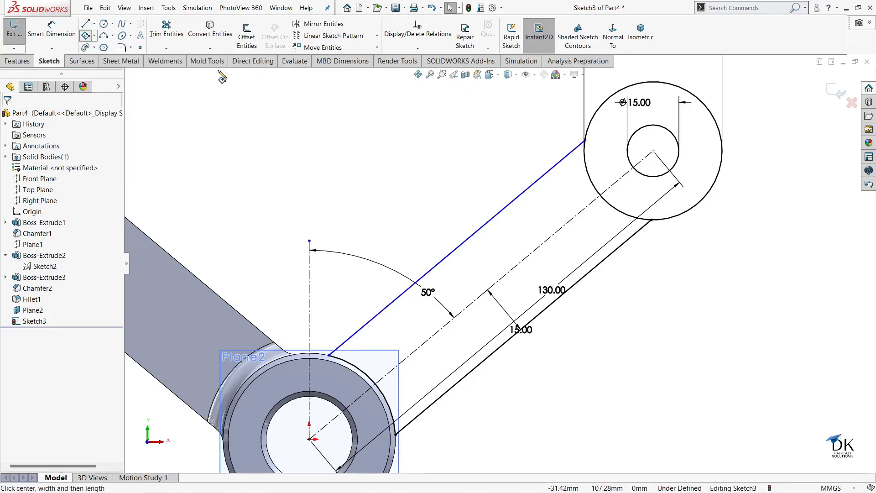
{"action": "left_click", "coordinate": [653, 150]}
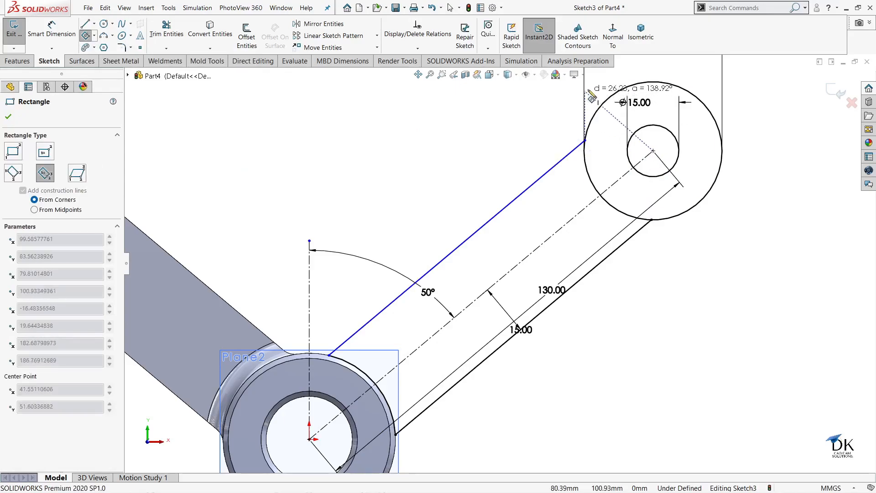
{"action": "left_click", "coordinate": [606, 107]}
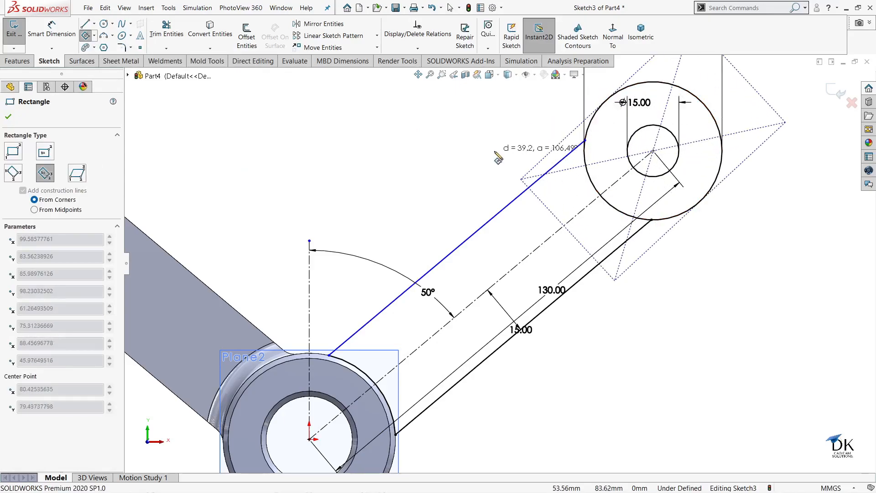
{"action": "left_click", "coordinate": [522, 178]}
{"action": "right_click", "coordinate": [485, 136]}
{"action": "left_click", "coordinate": [486, 136]}
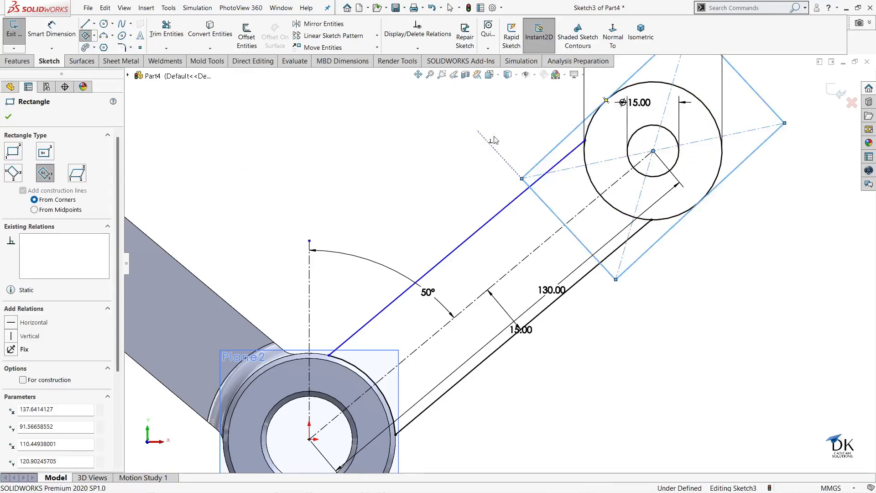
{"action": "scroll", "coordinate": [356, 278], "scroll_direction": "up", "scroll_amount": 3}
{"action": "scroll", "coordinate": [556, 241], "scroll_direction": "down", "scroll_amount": 4}
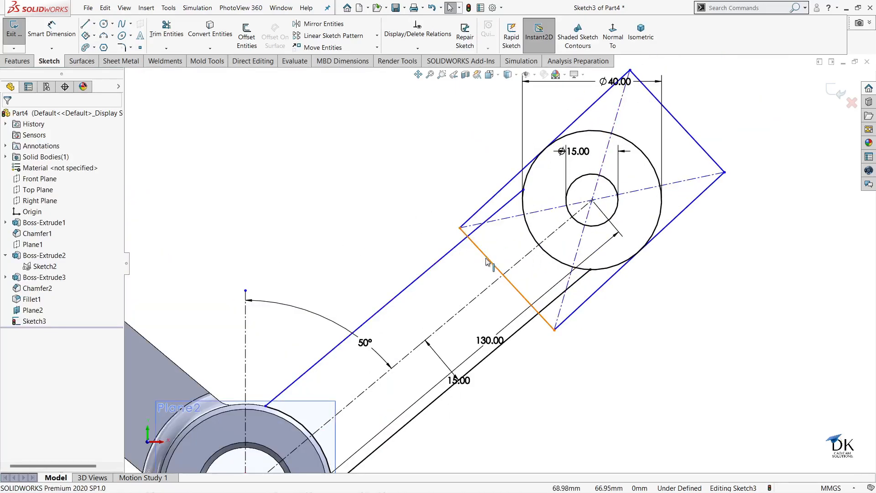
Make the rectangle's short side nearest the hub perpendicular to the inclined centerline.
{"action": "left_click", "coordinate": [487, 261]}
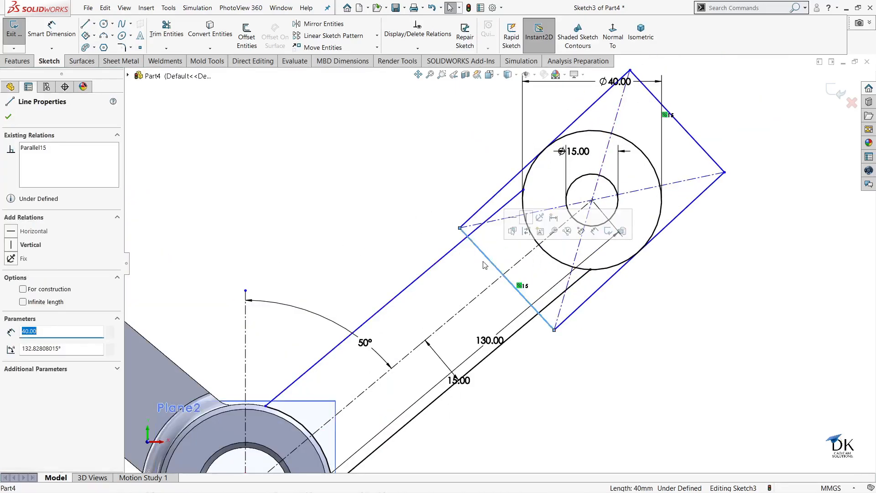
{"action": "left_click", "coordinate": [491, 288], "text": "ctrl"}
{"action": "left_click", "coordinate": [559, 245]}
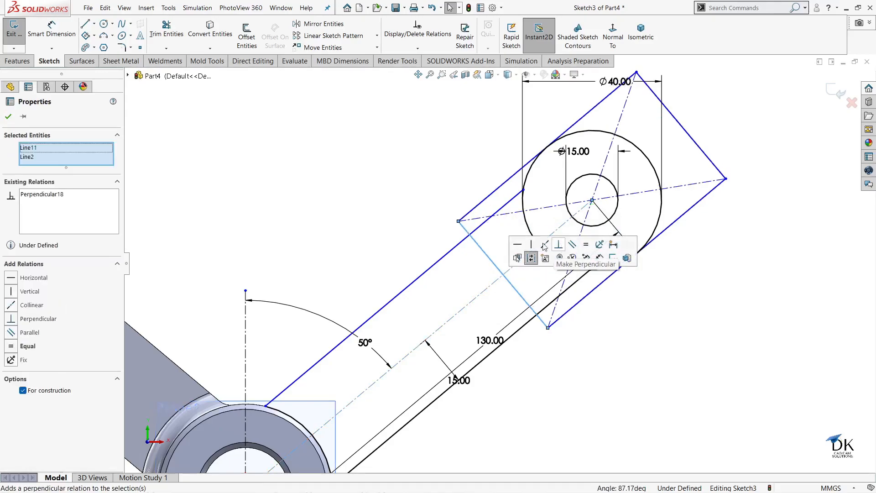
{"action": "left_click", "coordinate": [9, 116]}
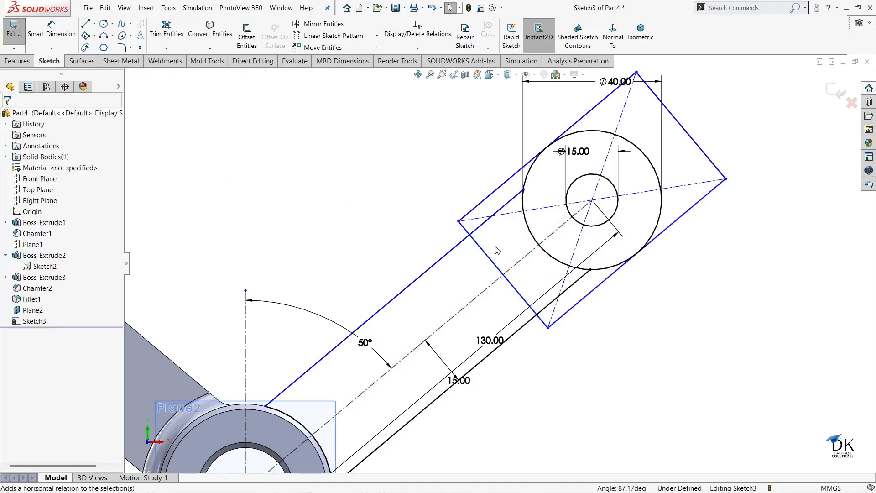
Dimension the distance from the 15 mm circle's centre to the rectangle's hub-side edge as 30 mm.
{"action": "left_click", "coordinate": [75, 33]}
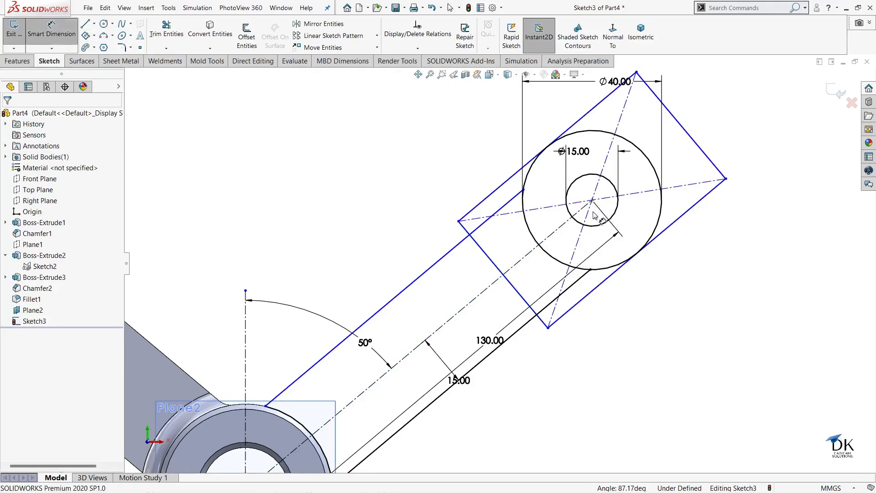
{"action": "left_click", "coordinate": [613, 215]}
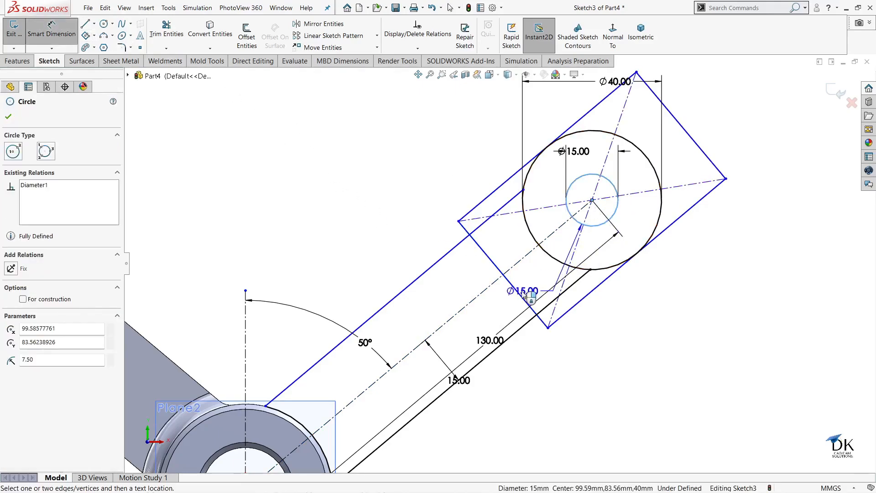
{"action": "left_click", "coordinate": [522, 297]}
{"action": "left_click", "coordinate": [628, 385]}
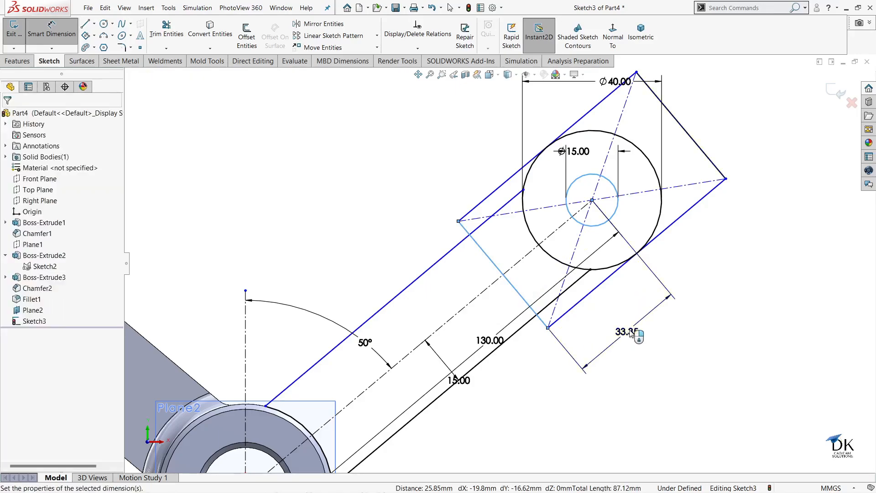
{"action": "type", "text": "30"}
{"action": "key", "text": "Return"}
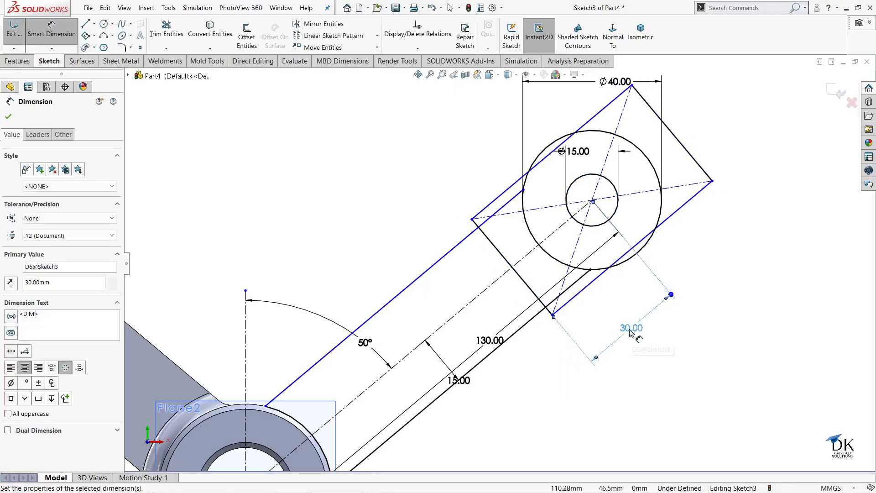
Dimension the rectangle's outer short side as 40 mm.
{"action": "left_click", "coordinate": [671, 132]}
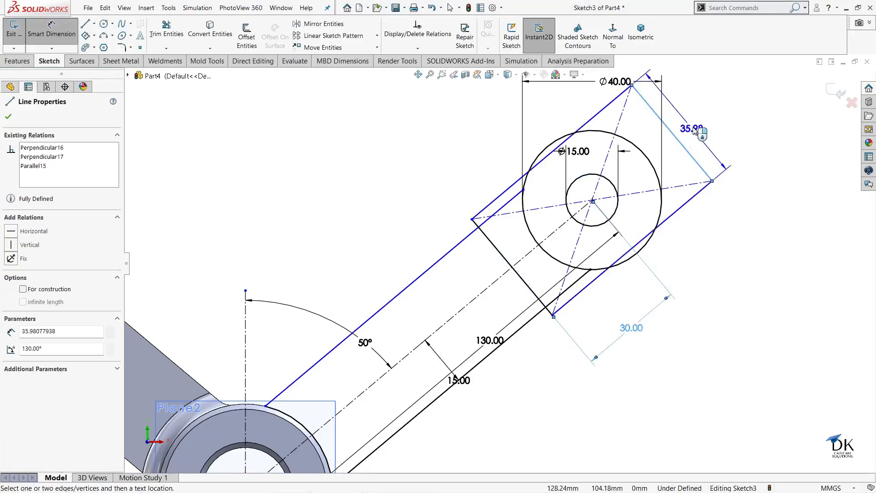
{"action": "left_click", "coordinate": [693, 130]}
{"action": "type", "text": "40"}
{"action": "key", "text": "Return"}
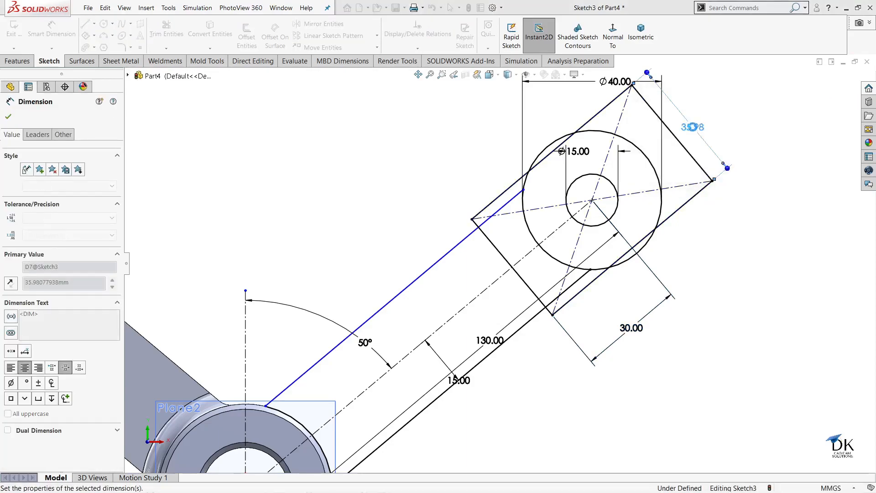
{"action": "scroll", "coordinate": [641, 193], "scroll_direction": "down", "scroll_amount": 2}
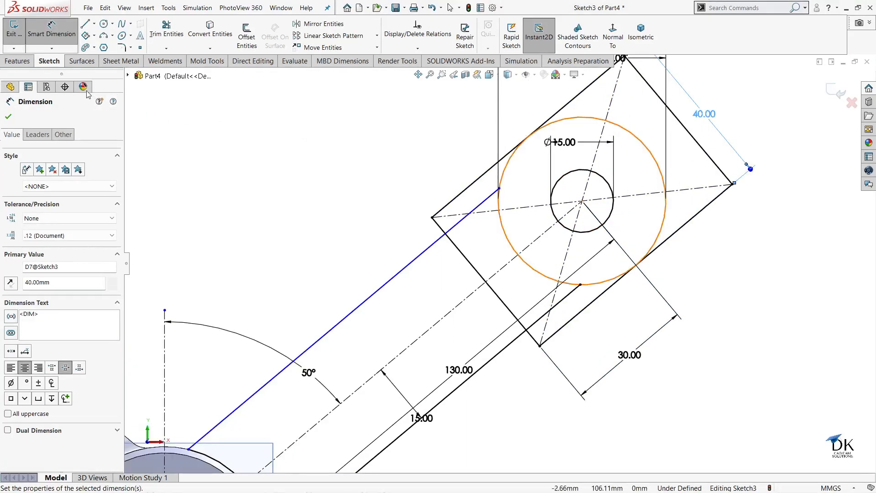
{"action": "left_click", "coordinate": [8, 116]}
Power-trim the rectangle's outer short side and the portions of its long sides beyond the 40 mm circle's tangent points.
{"action": "left_click", "coordinate": [166, 29]}
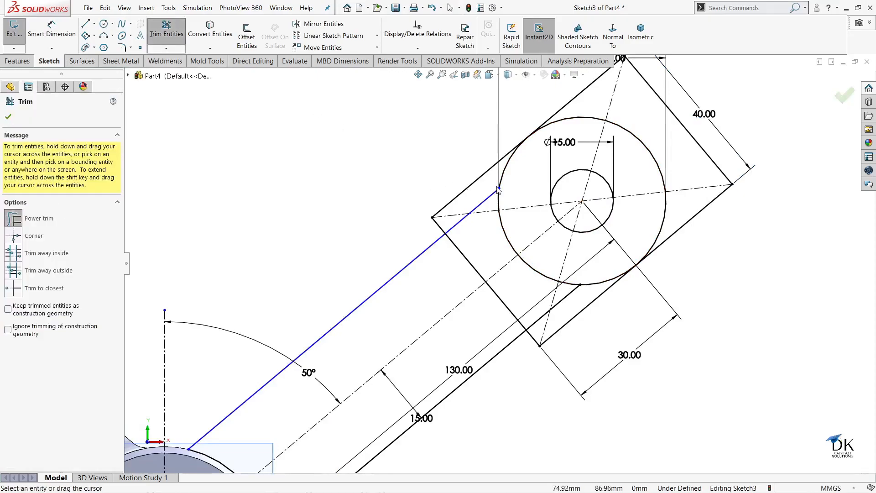
{"action": "left_click", "coordinate": [565, 77]}
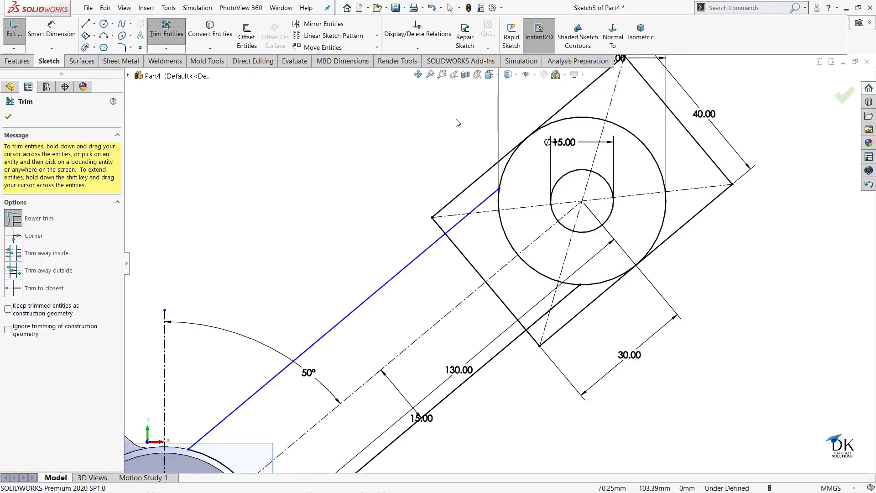
{"action": "scroll", "coordinate": [589, 186], "scroll_direction": "up", "scroll_amount": 3}
{"action": "scroll", "coordinate": [583, 162], "scroll_direction": "down", "scroll_amount": 4}
{"action": "left_click_drag", "start_coordinate": [516, 147], "coordinate": [537, 164]}
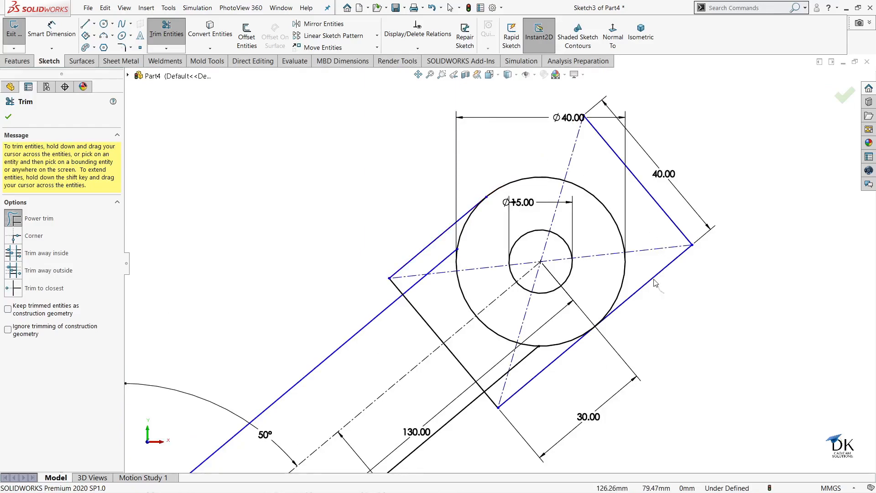
{"action": "left_click_drag", "start_coordinate": [663, 214], "coordinate": [665, 235]}
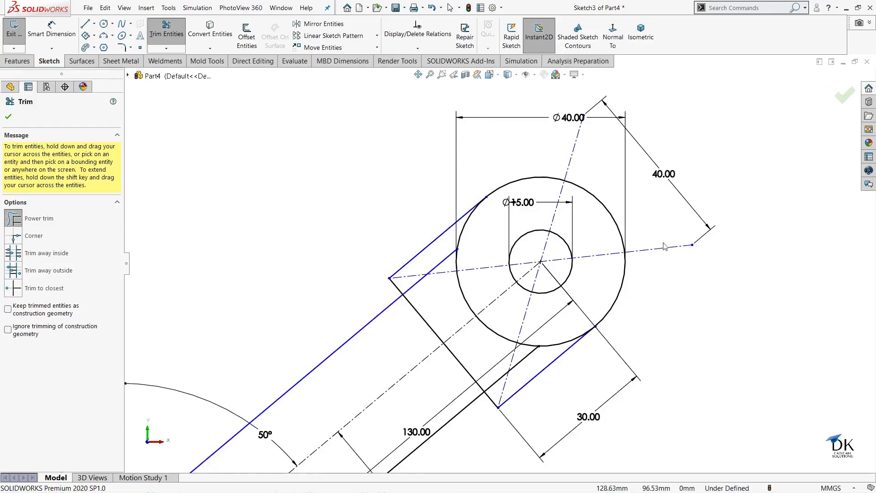
Trim both web side lines back to the rectangle's hub-side edge and remove the 40 mm circle's arc inside the rectangle.
{"action": "scroll", "coordinate": [500, 395], "scroll_direction": "down", "scroll_amount": 5}
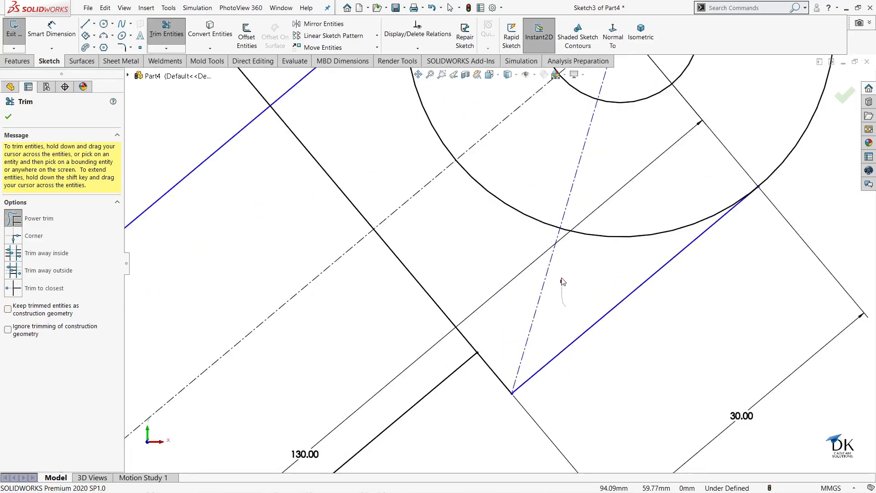
{"action": "scroll", "coordinate": [582, 278], "scroll_direction": "up", "scroll_amount": 5}
{"action": "scroll", "coordinate": [488, 136], "scroll_direction": "up", "scroll_amount": 3}
{"action": "scroll", "coordinate": [467, 210], "scroll_direction": "down", "scroll_amount": 4}
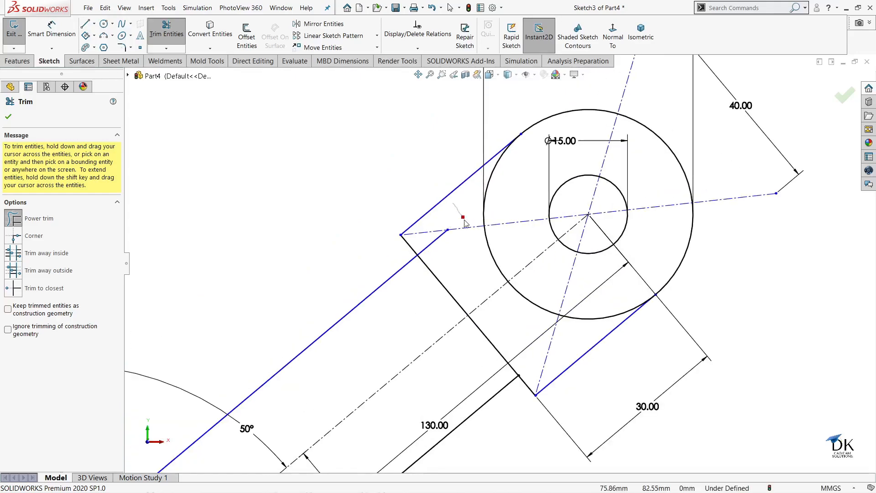
{"action": "left_click_drag", "start_coordinate": [489, 256], "coordinate": [498, 225]}
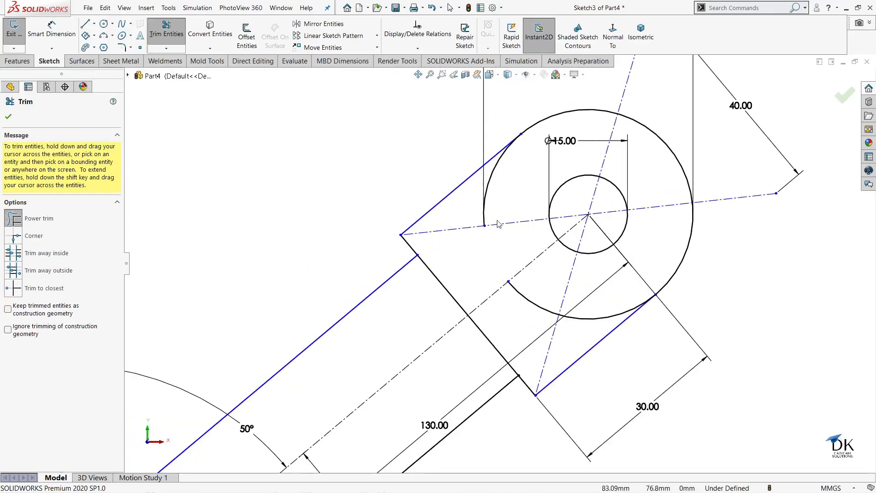
{"action": "left_click_drag", "start_coordinate": [492, 189], "coordinate": [486, 184]}
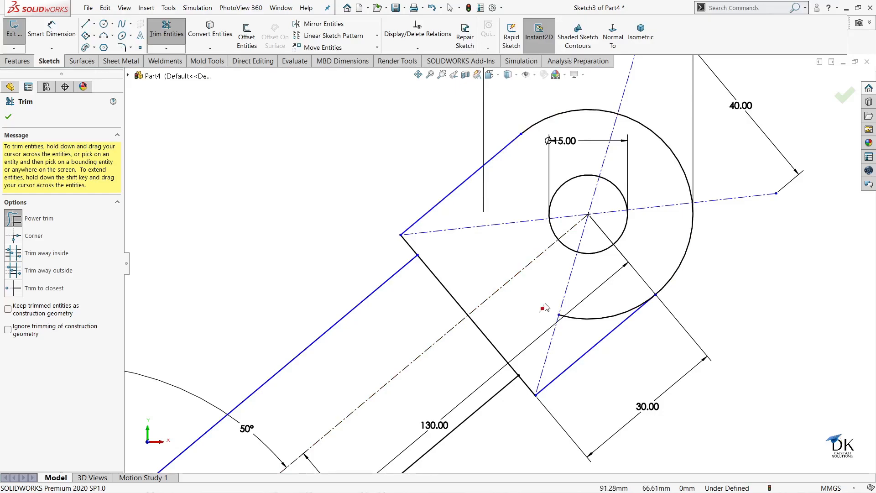
{"action": "left_click_drag", "start_coordinate": [571, 333], "coordinate": [591, 314]}
{"action": "key", "text": "z"}
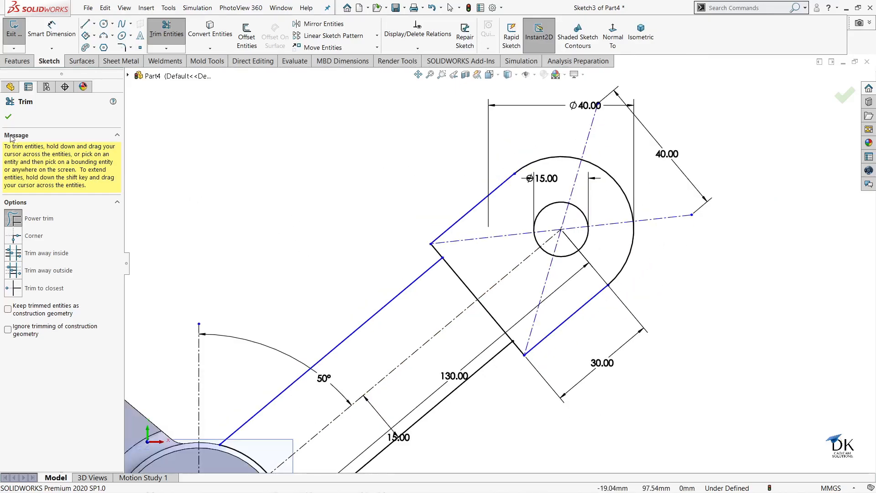
{"action": "left_click", "coordinate": [8, 117]}
Finish the sketch and extrude only the arm web region Mid Plane to a depth of 10 mm with merged result.
{"action": "scroll", "coordinate": [411, 356], "scroll_direction": "up", "scroll_amount": 2}
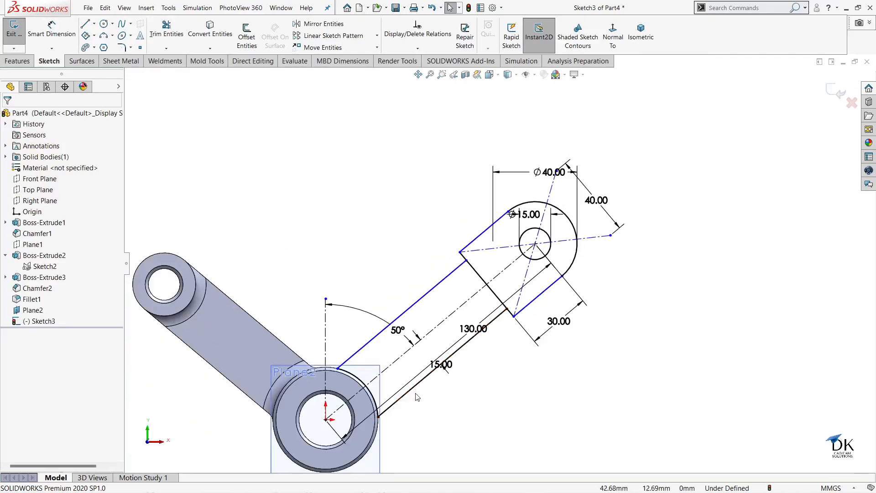
{"action": "scroll", "coordinate": [410, 360], "scroll_direction": "down", "scroll_amount": 1}
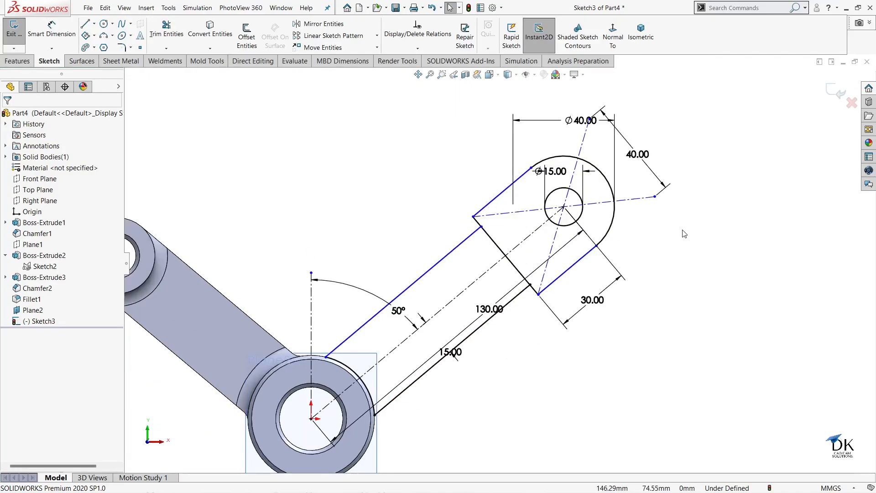
{"action": "left_click", "coordinate": [830, 92]}
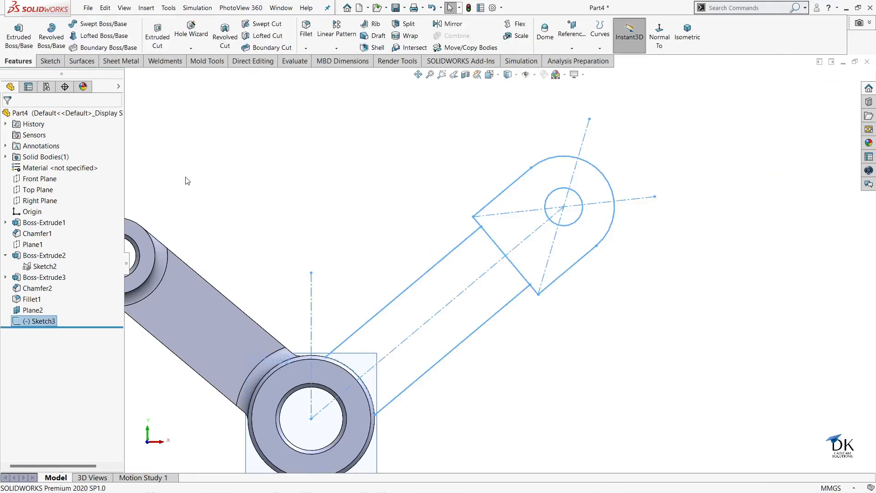
{"action": "left_click", "coordinate": [19, 34]}
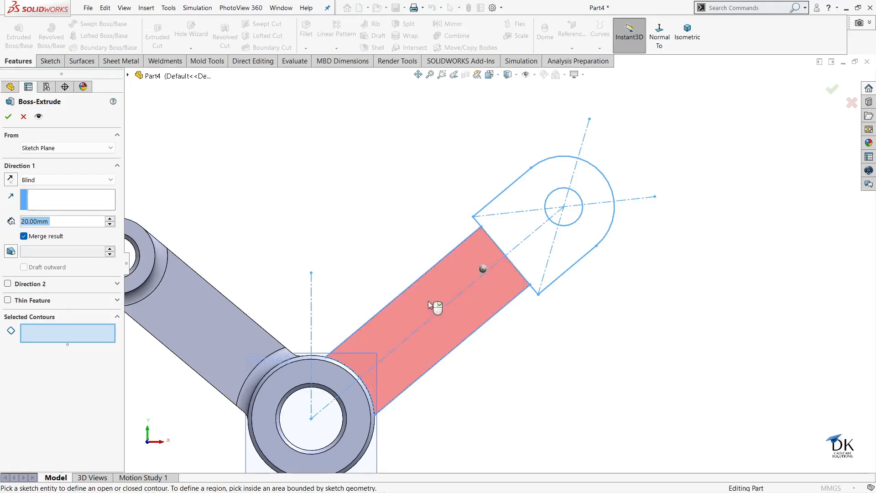
{"action": "left_click", "coordinate": [447, 314]}
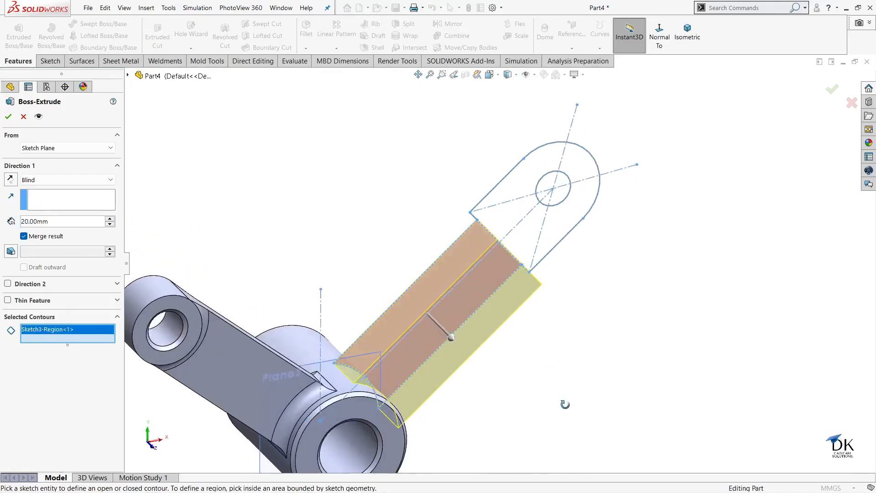
{"action": "left_click", "coordinate": [36, 178]}
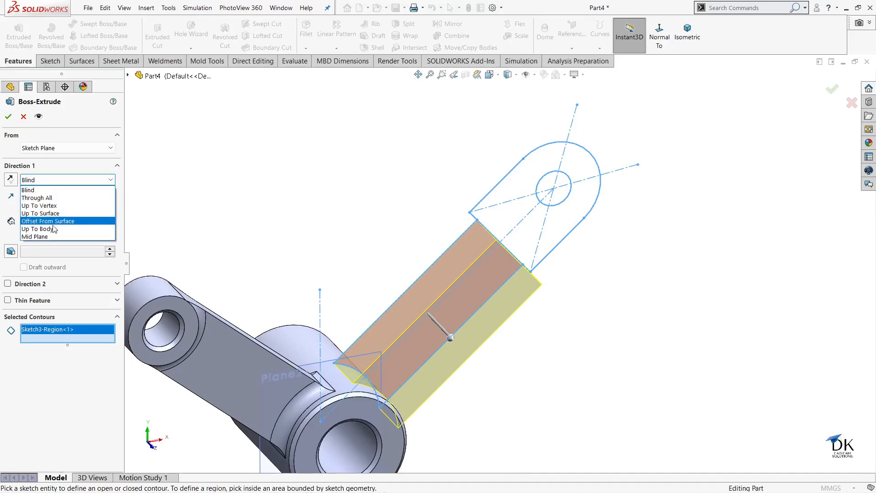
{"action": "left_click", "coordinate": [54, 236]}
{"action": "type", "text": "10"}
{"action": "key", "text": "Return"}
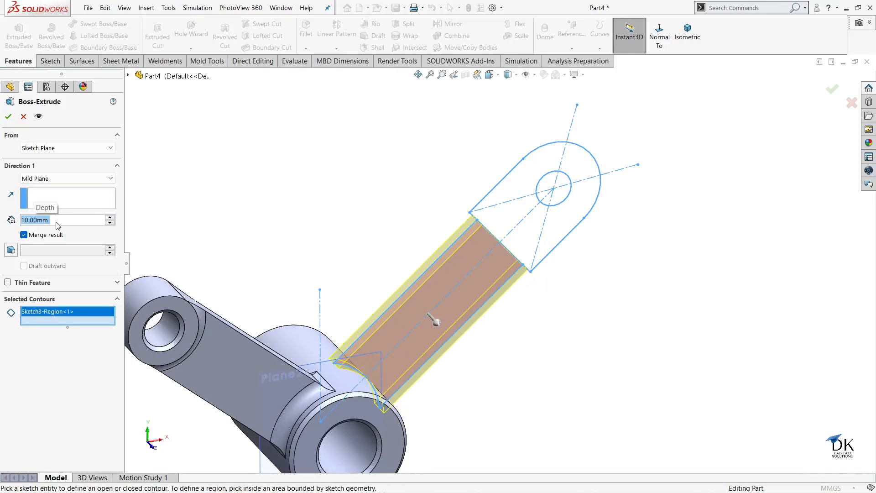
{"action": "left_click", "coordinate": [8, 117]}
Reuse Sketch3 for another boss extrusion and select the rounded fork-end region around the hole as its contour.
{"action": "middle_click_drag", "start_coordinate": [666, 278], "coordinate": [635, 376]}
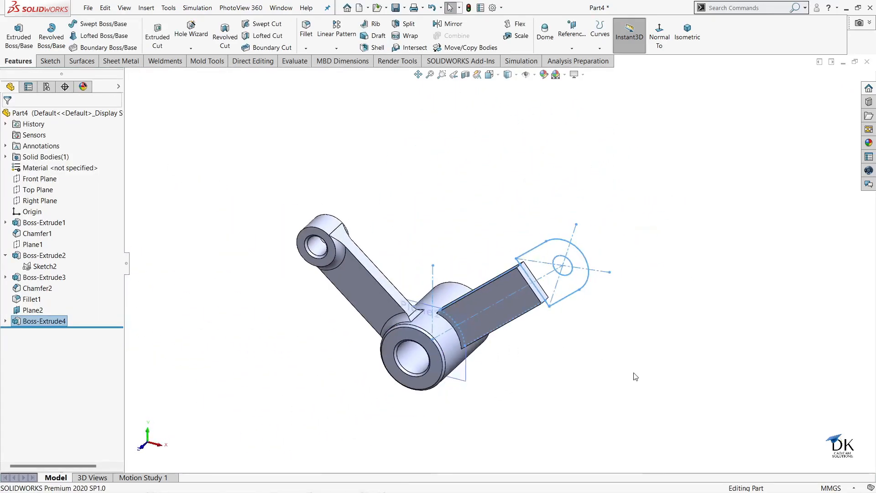
{"action": "left_click", "coordinate": [5, 321]}
{"action": "left_click", "coordinate": [26, 333]}
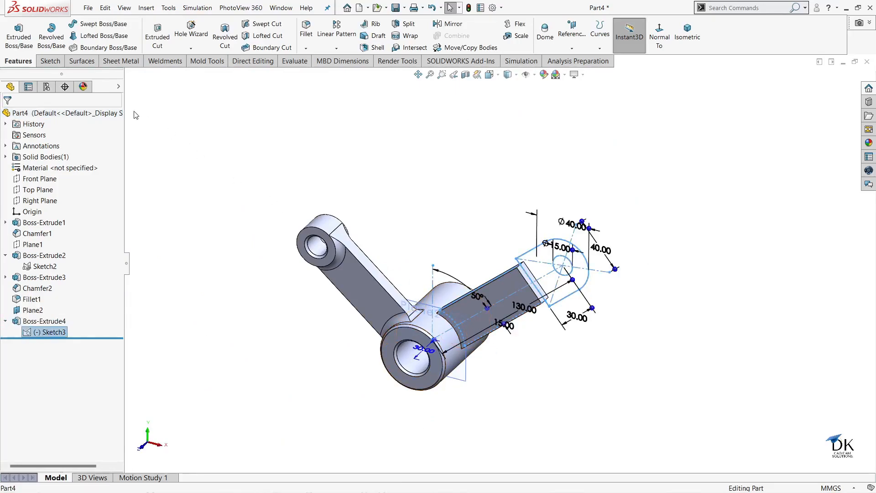
{"action": "left_click", "coordinate": [28, 48]}
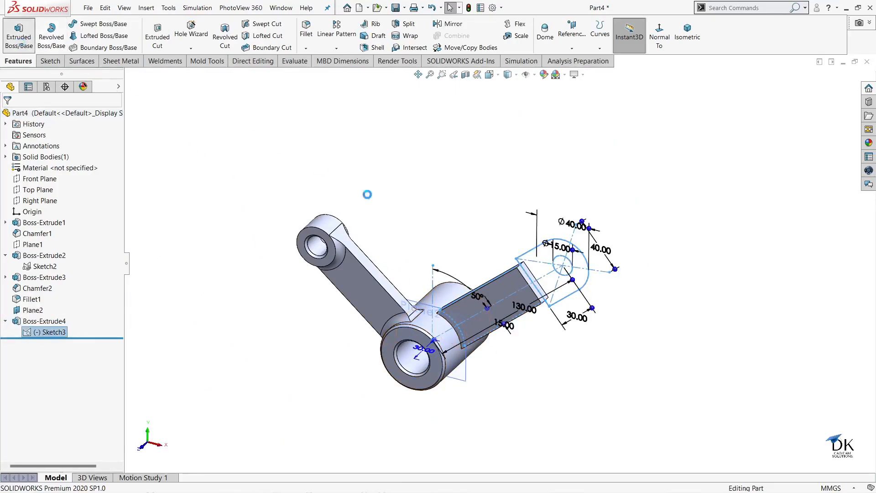
{"action": "left_click", "coordinate": [539, 276]}
{"action": "middle_click_drag", "start_coordinate": [618, 201], "coordinate": [648, 255]}
Check the fork end's thickness in the Part-1.pdf drawing in Acrobat Reader, then extrude it Mid Plane to 30 mm in SOLIDWORKS.
{"action": "mouse_move", "coordinate": [524, 487]}
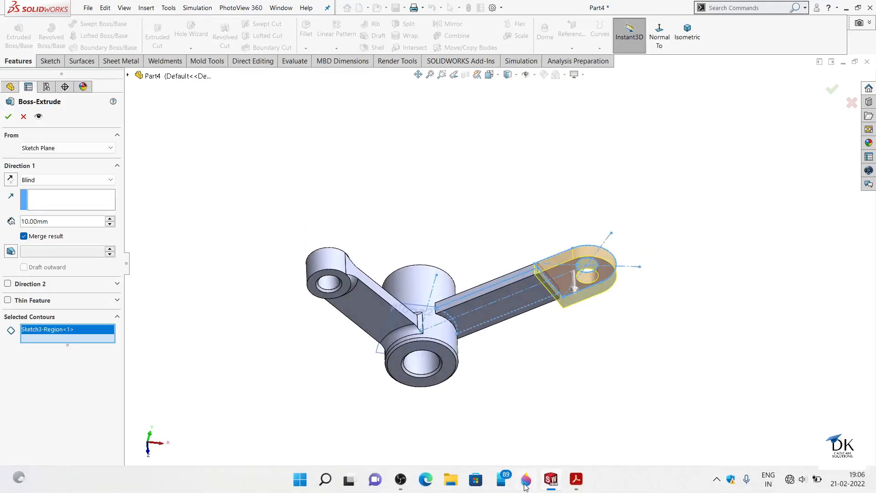
{"action": "left_click", "coordinate": [576, 478]}
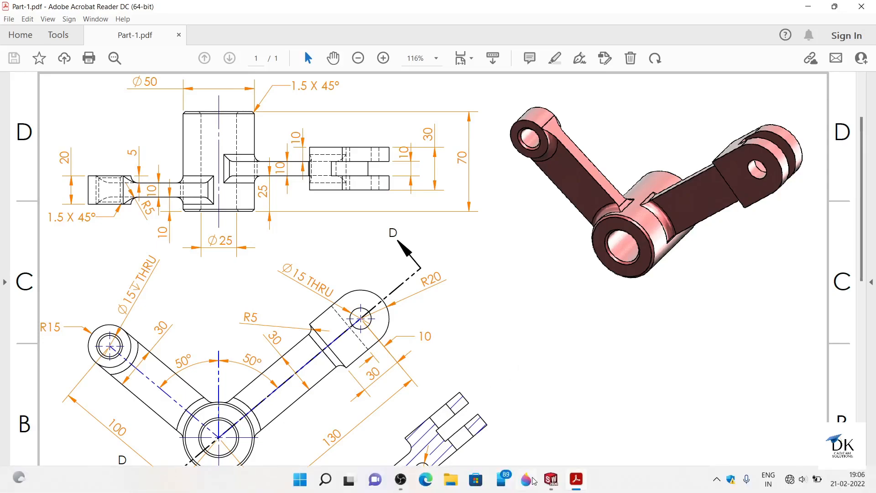
{"action": "left_click", "coordinate": [556, 477]}
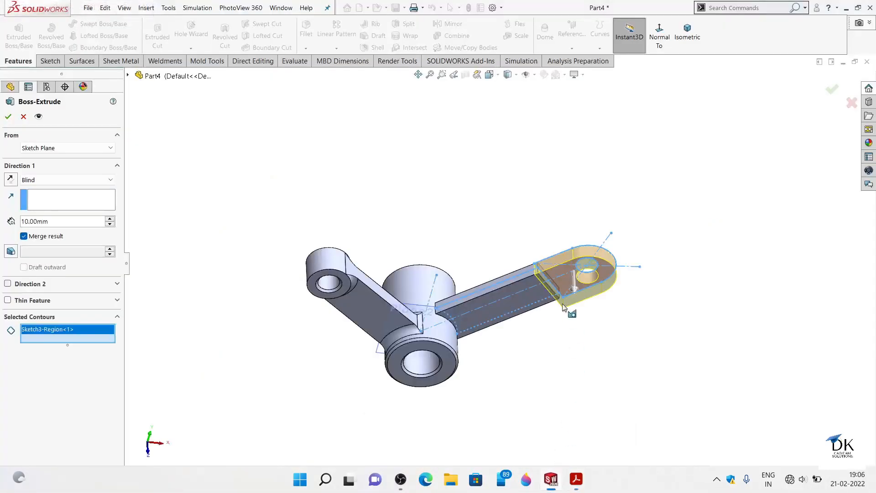
{"action": "left_click", "coordinate": [56, 180]}
{"action": "left_click", "coordinate": [57, 234]}
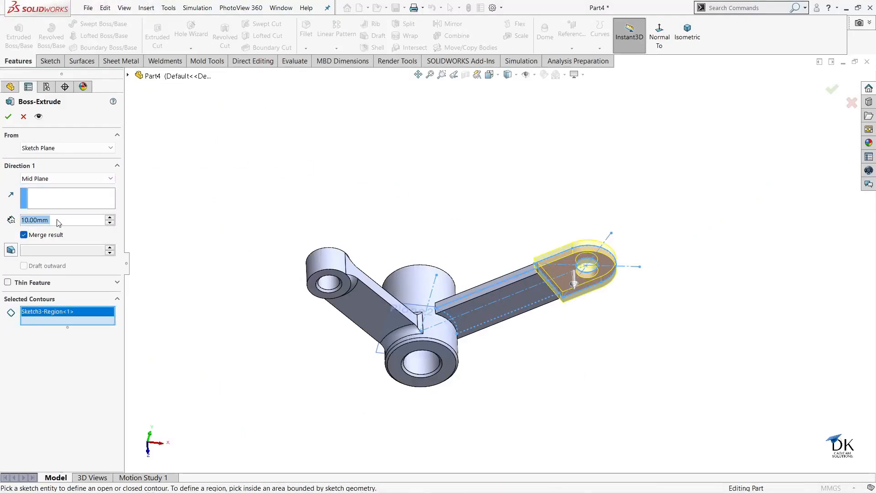
{"action": "type", "text": "30"}
{"action": "key", "text": "Return"}
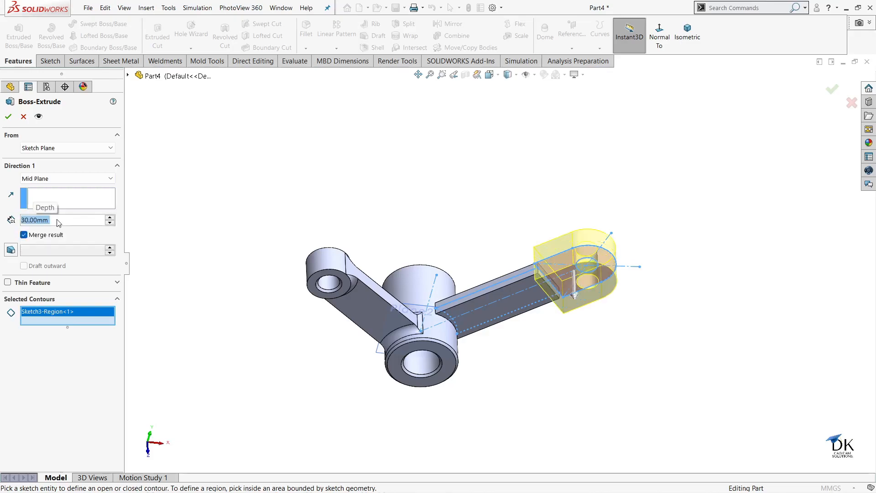
{"action": "left_click", "coordinate": [8, 116]}
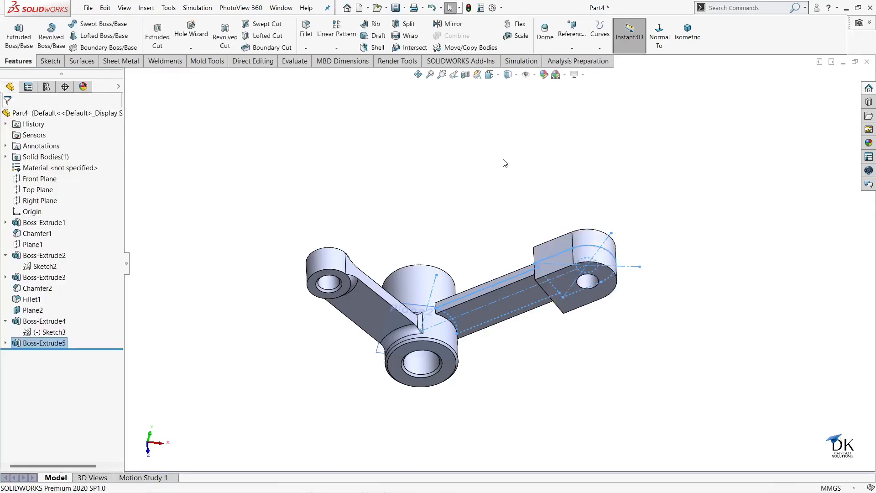
Start a sketch on the fork end's flat face and convert the face's outer outline into sketch entities.
{"action": "middle_click_drag", "start_coordinate": [697, 260], "coordinate": [533, 279]}
{"action": "scroll", "coordinate": [505, 279], "scroll_direction": "down", "scroll_amount": 3}
{"action": "left_click", "coordinate": [513, 271]}
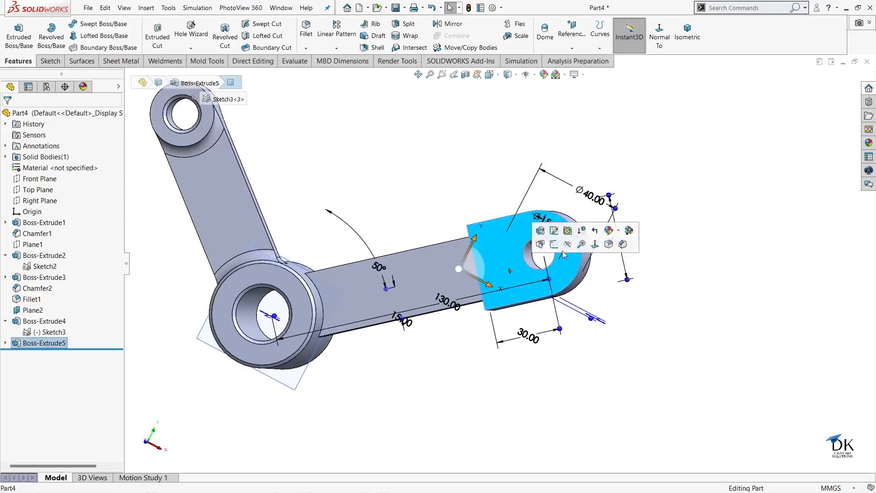
{"action": "left_click", "coordinate": [557, 246]}
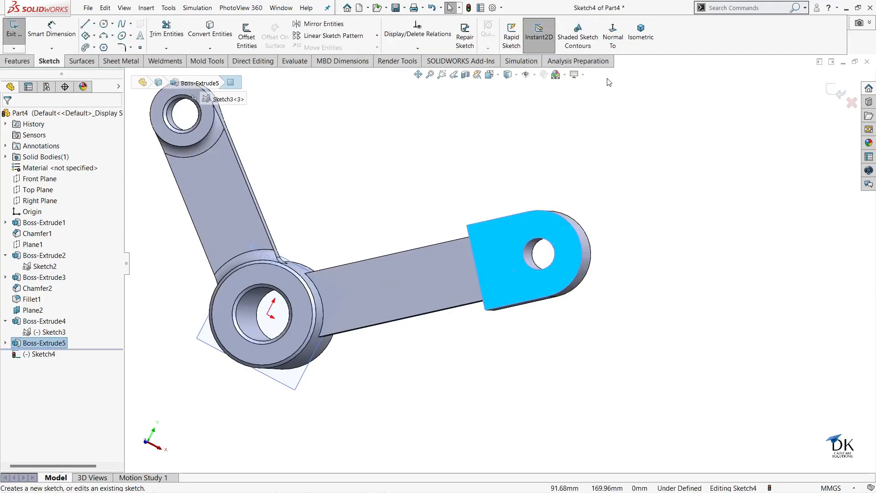
{"action": "middle_click_drag", "start_coordinate": [595, 168], "coordinate": [642, 161]}
{"action": "key", "text": "ctrl+8"}
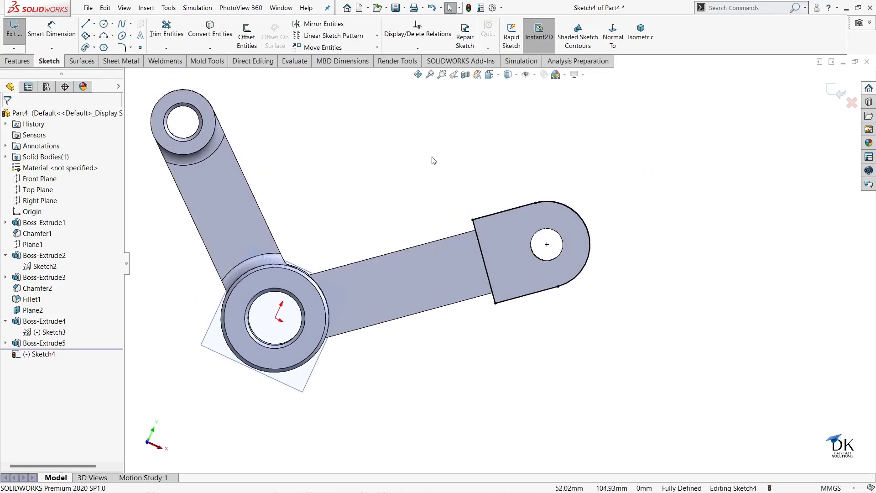
{"action": "left_click", "coordinate": [613, 35]}
Sketch a 40 mm line straight across the fork end between the midpoints of its two straight side edges.
{"action": "left_click", "coordinate": [85, 25]}
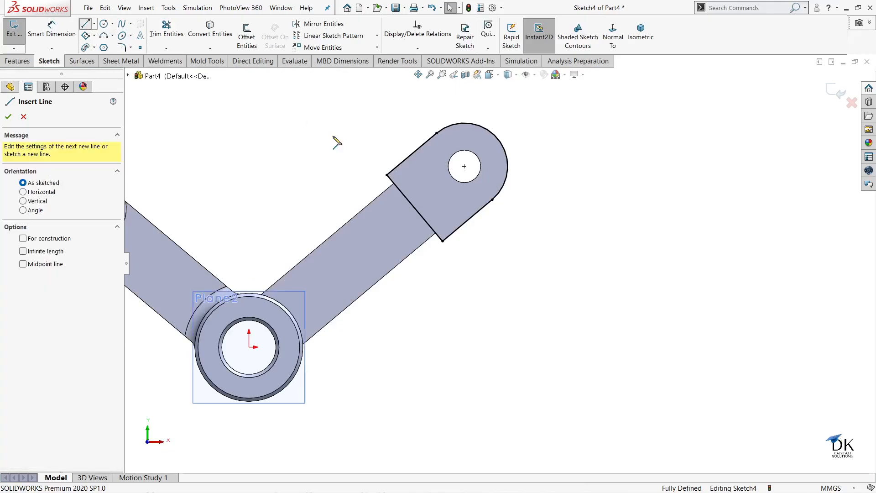
{"action": "left_click", "coordinate": [412, 153]}
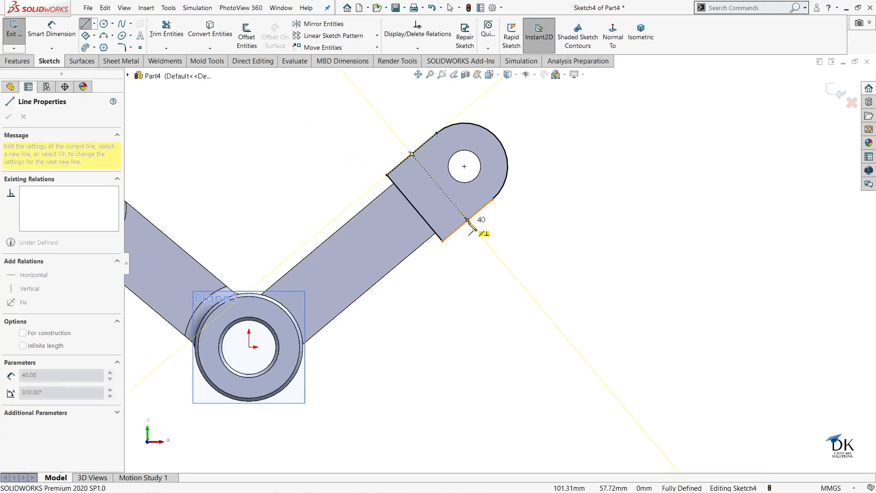
{"action": "left_click", "coordinate": [467, 220]}
{"action": "right_click", "coordinate": [510, 192]}
{"action": "left_click", "coordinate": [528, 236]}
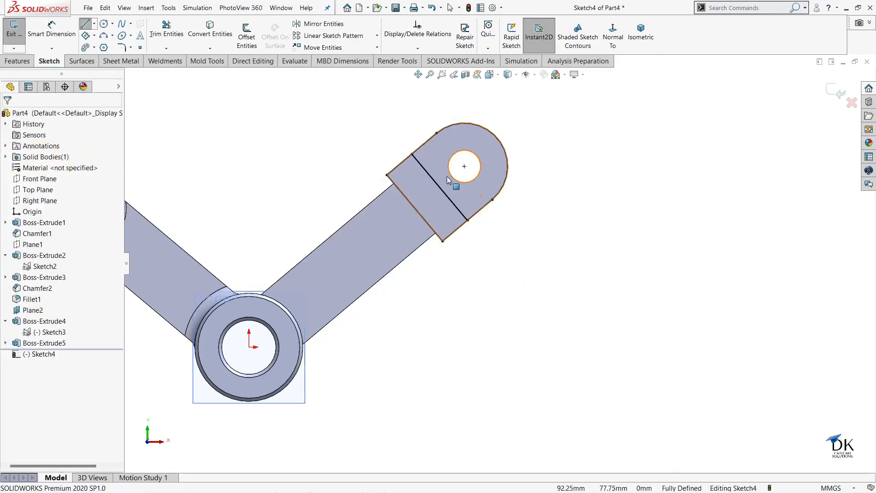
Try to dimension the distance between the fork end's hole and the line across it.
{"action": "left_click", "coordinate": [52, 29]}
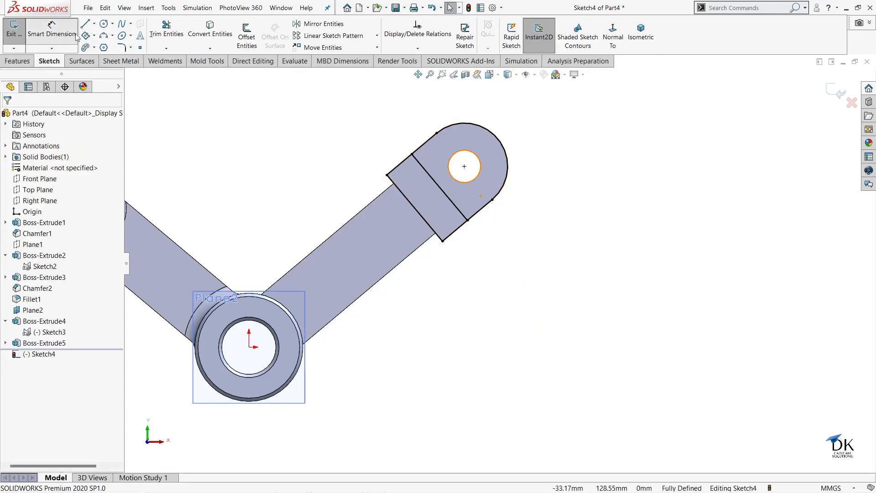
{"action": "left_click", "coordinate": [468, 185]}
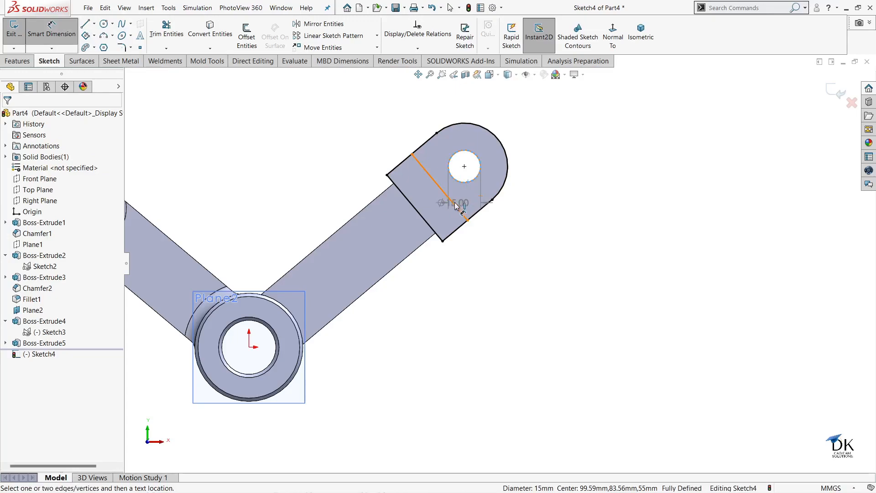
{"action": "left_click", "coordinate": [455, 206]}
{"action": "left_click", "coordinate": [492, 232]}
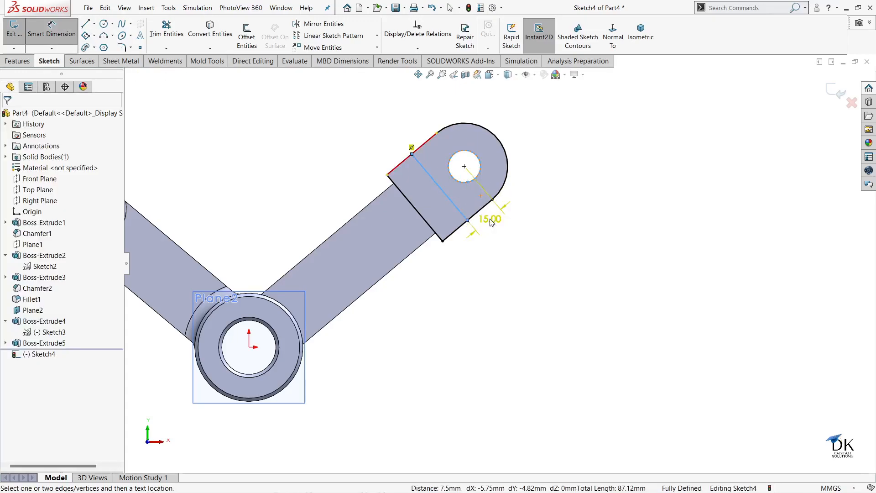
{"action": "left_click", "coordinate": [475, 172]}
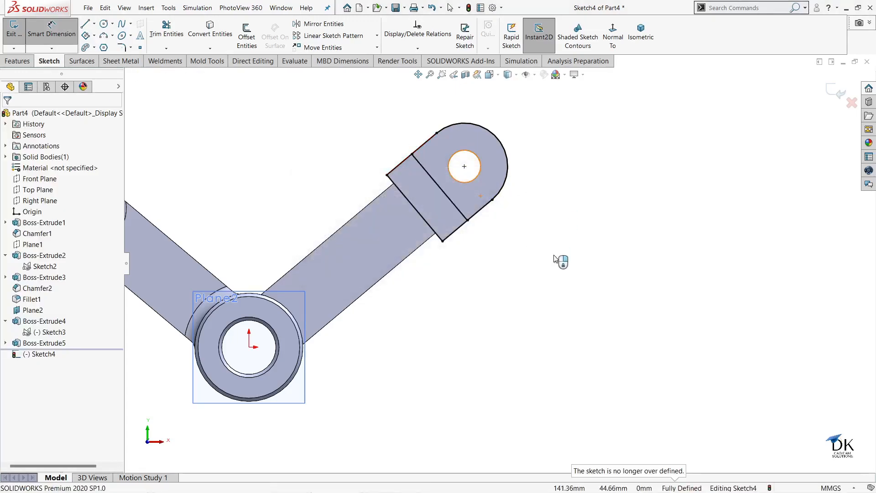
Check the slot line's distance from the hole centre in the Part-1.pdf drawing in Acrobat Reader, then return to SOLIDWORKS.
{"action": "left_click", "coordinate": [578, 477]}
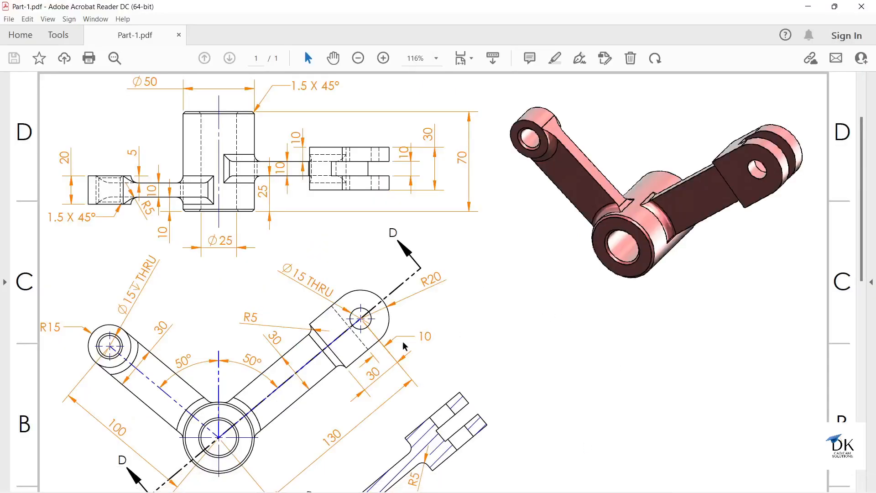
{"action": "left_click", "coordinate": [558, 479]}
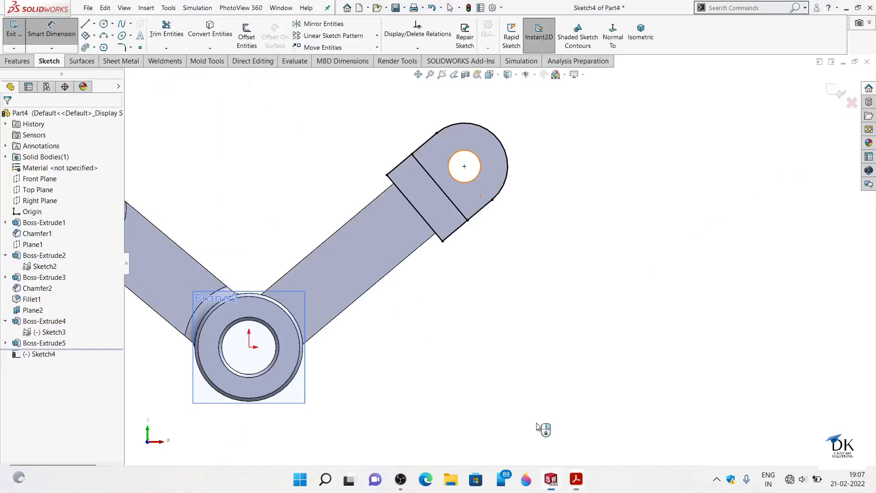
{"action": "scroll", "coordinate": [431, 173], "scroll_direction": "down", "scroll_amount": 1}
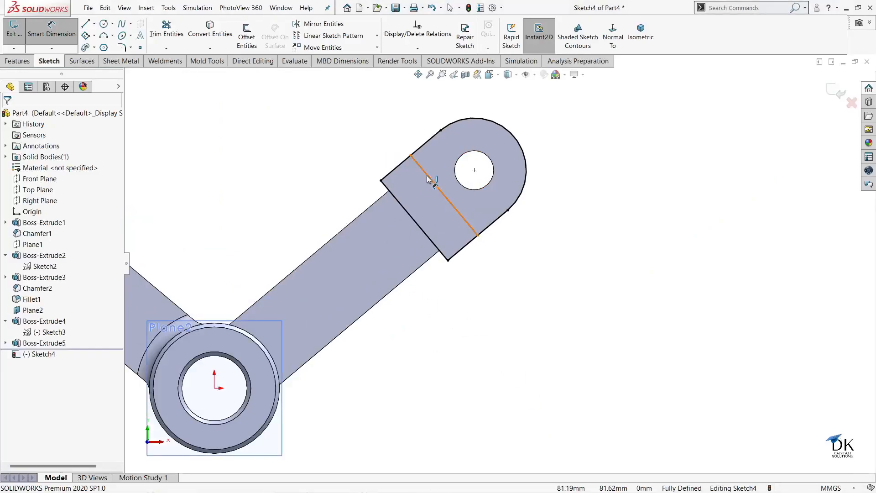
Delete the sketch line running across the fork end.
{"action": "left_click", "coordinate": [89, 25]}
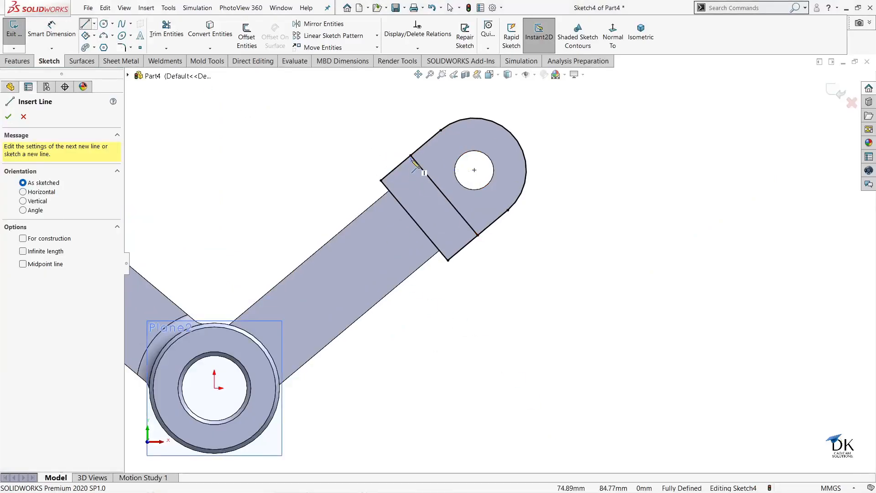
{"action": "key", "text": "Escape"}
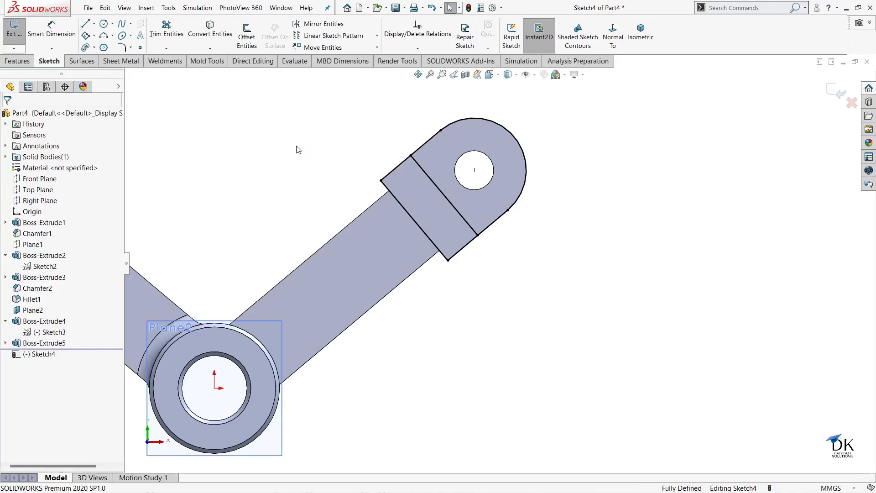
{"action": "left_click", "coordinate": [435, 184]}
{"action": "key", "text": "Delete"}
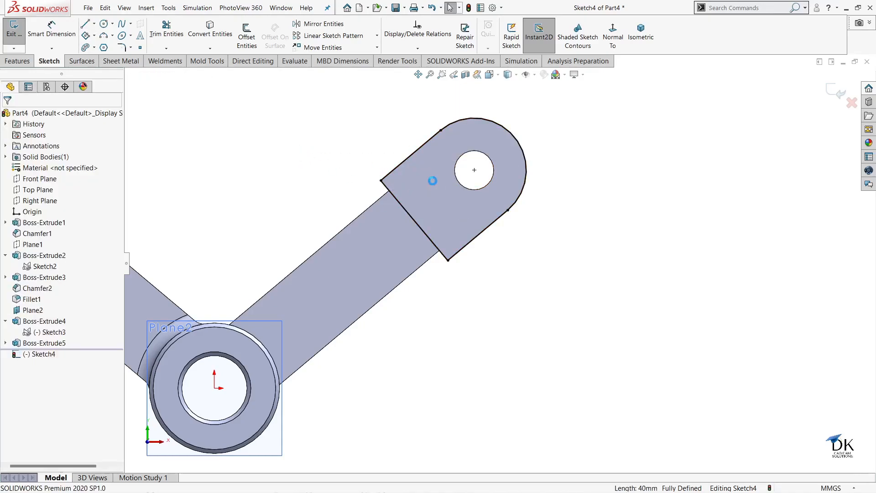
Sketch a perpendicular line across the fork end between its two straight side edges, starting away from the edge midpoint.
{"action": "left_click", "coordinate": [86, 25]}
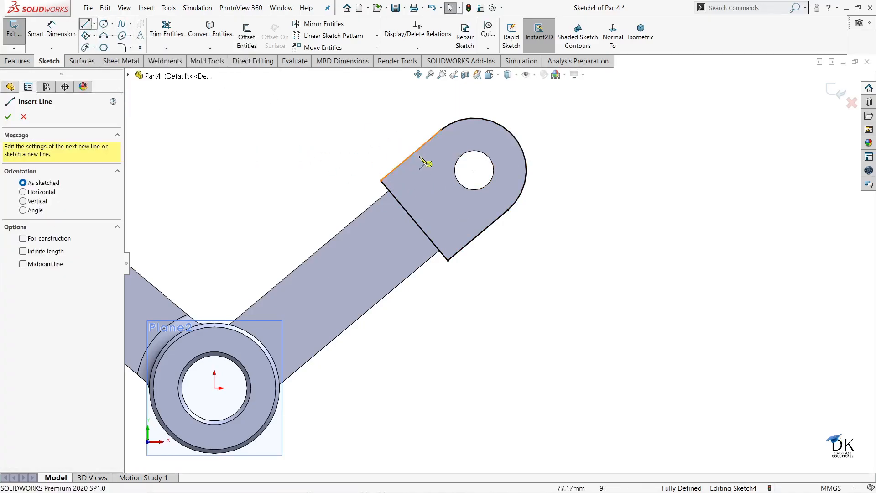
{"action": "left_click", "coordinate": [417, 150]}
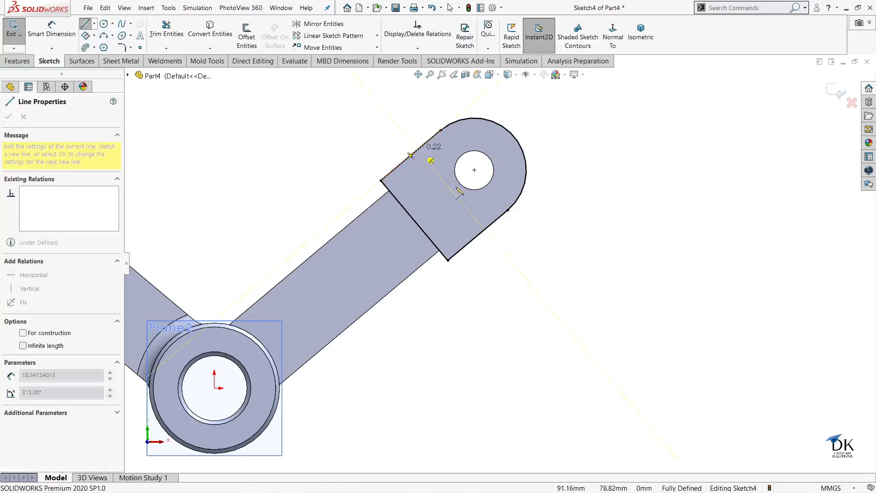
{"action": "left_click", "coordinate": [484, 229]}
{"action": "right_click", "coordinate": [512, 240]}
{"action": "left_click", "coordinate": [525, 244]}
{"action": "right_click", "coordinate": [515, 241]}
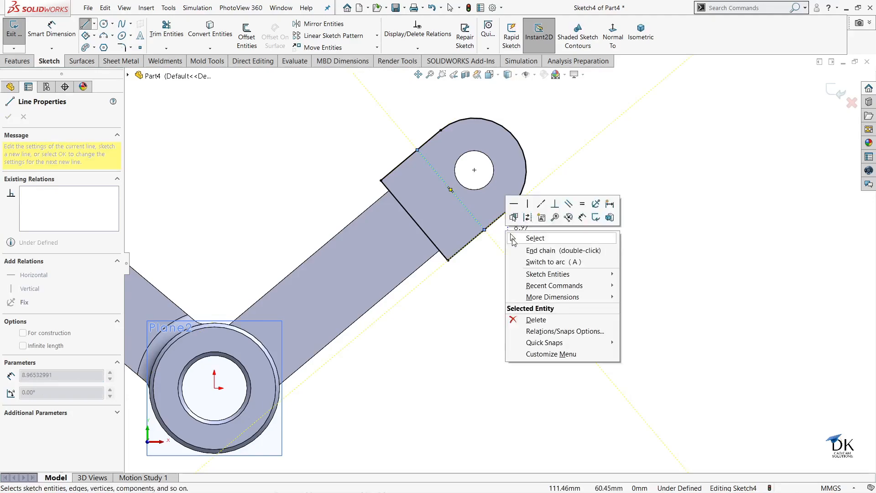
{"action": "left_click", "coordinate": [527, 236]}
Dimension the cross line 10 mm from the centre of the fork end's hole.
{"action": "left_click", "coordinate": [51, 30]}
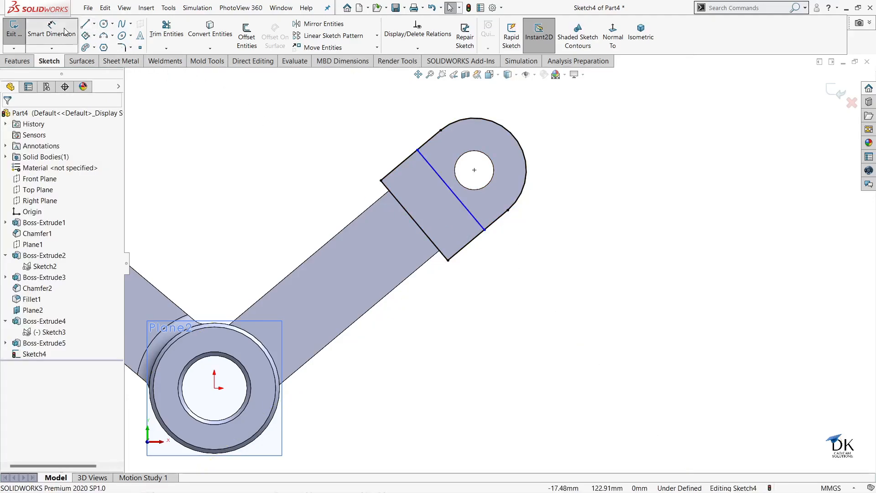
{"action": "left_click", "coordinate": [479, 192]}
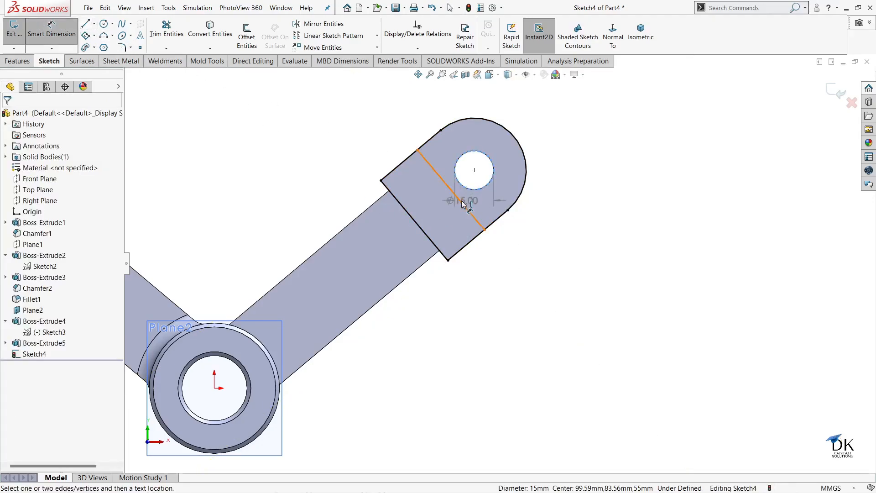
{"action": "left_click", "coordinate": [463, 204]}
{"action": "left_click", "coordinate": [520, 235]}
{"action": "type", "text": "10"}
{"action": "key", "text": "Return"}
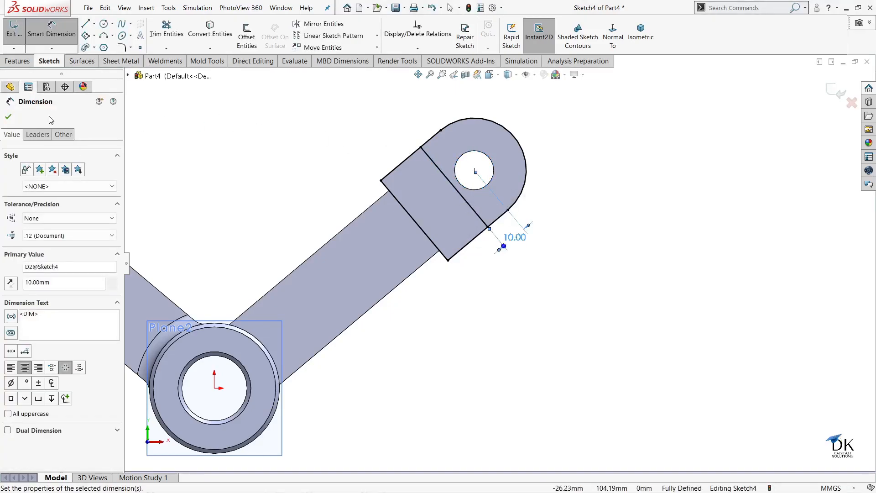
{"action": "key", "text": "Escape"}
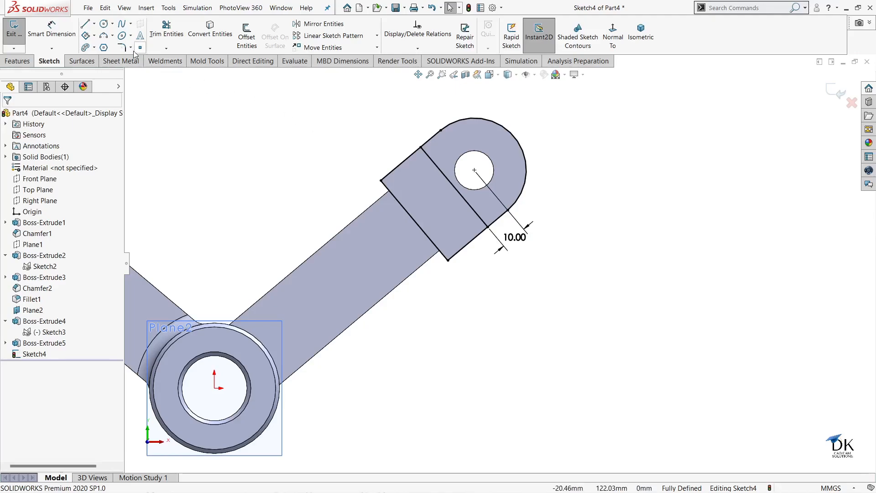
Trim away the converted outline on the hub side of the cross line and finish the sketch.
{"action": "left_click", "coordinate": [166, 30]}
{"action": "left_click_drag", "start_coordinate": [373, 136], "coordinate": [395, 154]}
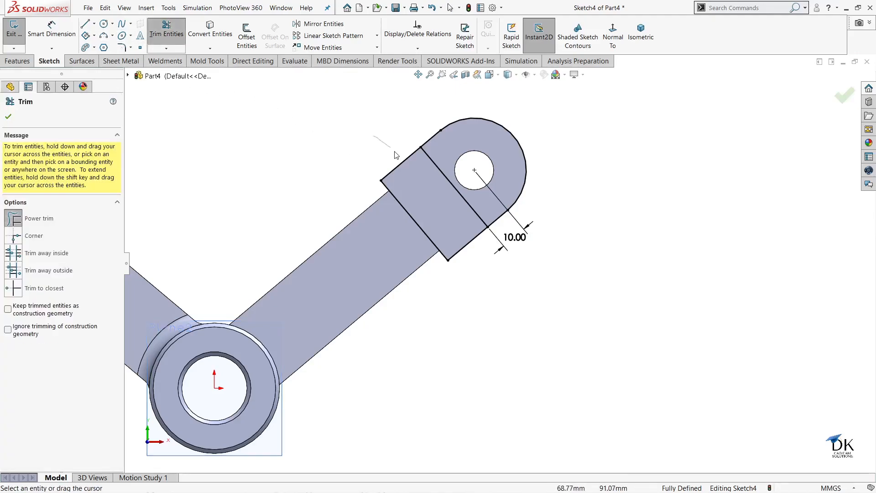
{"action": "left_click_drag", "start_coordinate": [408, 206], "coordinate": [411, 226]}
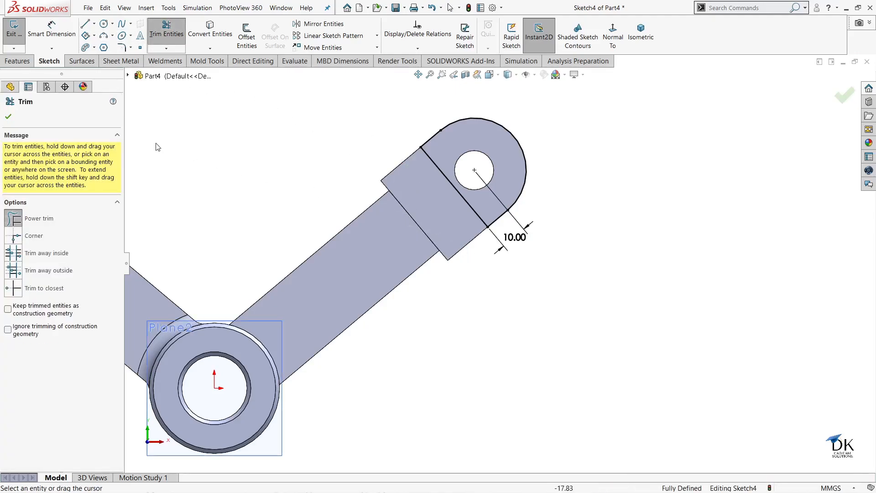
{"action": "left_click", "coordinate": [9, 116]}
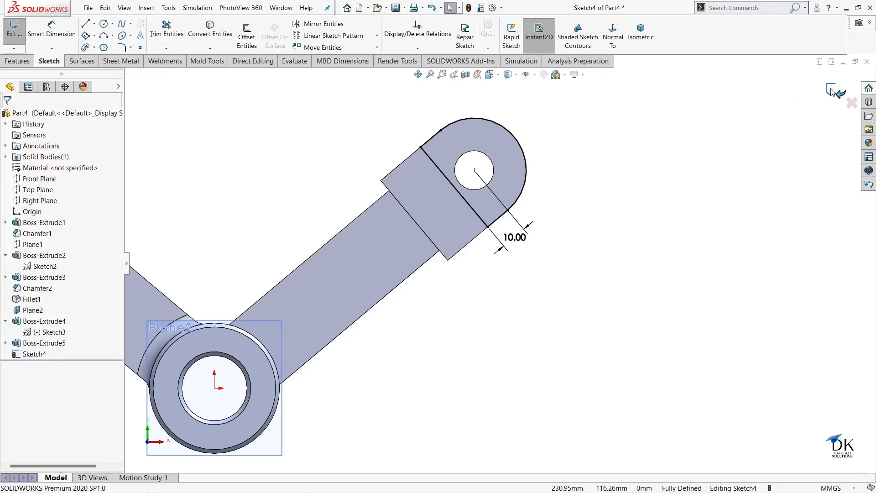
{"action": "left_click", "coordinate": [833, 91]}
Extrude-cut the fork slot Blind 10 mm deep, starting at a 10 mm offset from the sketch plane reversed into the fork end.
{"action": "middle_click_drag", "start_coordinate": [630, 215], "coordinate": [553, 205]}
{"action": "left_click", "coordinate": [158, 36]}
{"action": "middle_click_drag", "start_coordinate": [436, 186], "coordinate": [452, 164]}
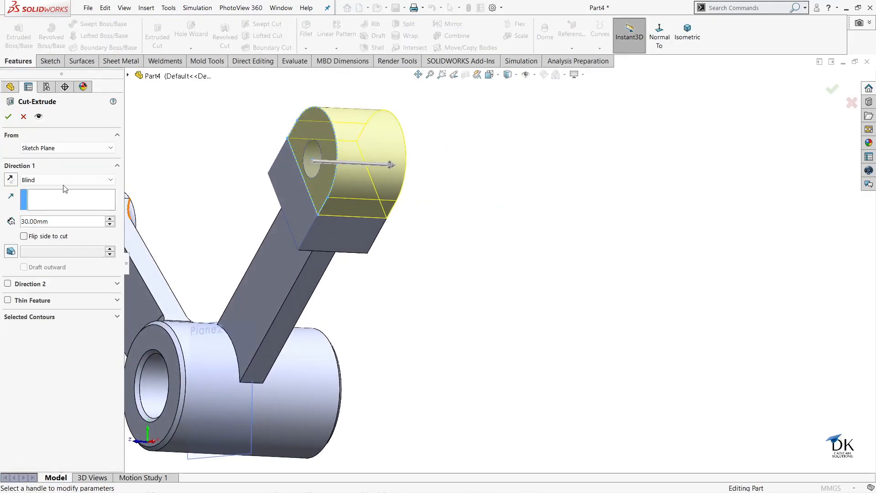
{"action": "left_click", "coordinate": [59, 149]}
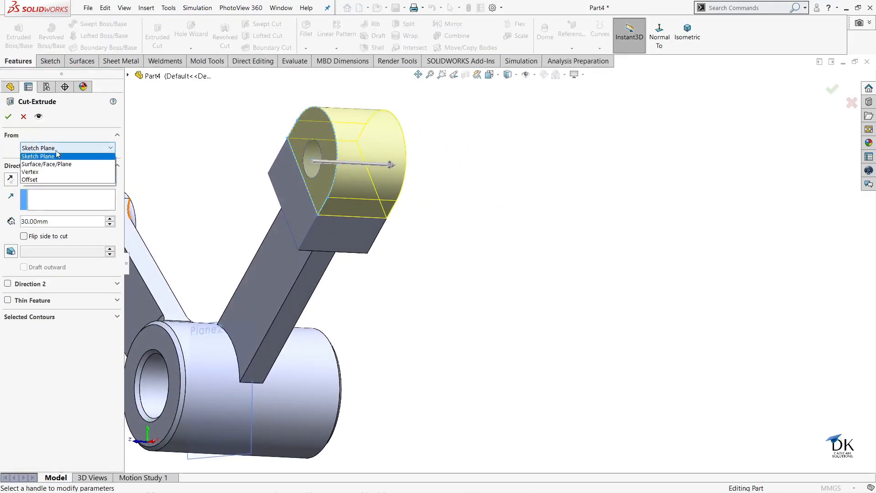
{"action": "left_click", "coordinate": [46, 182]}
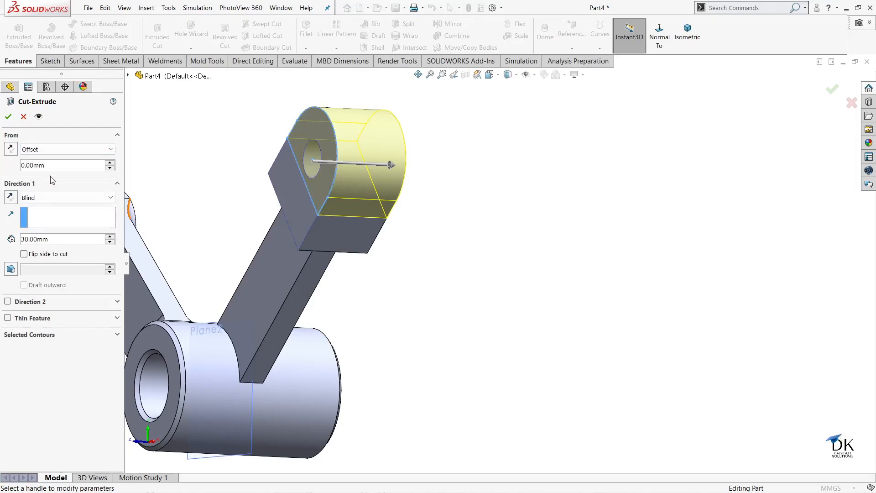
{"action": "type", "text": "10"}
{"action": "key", "text": "Return"}
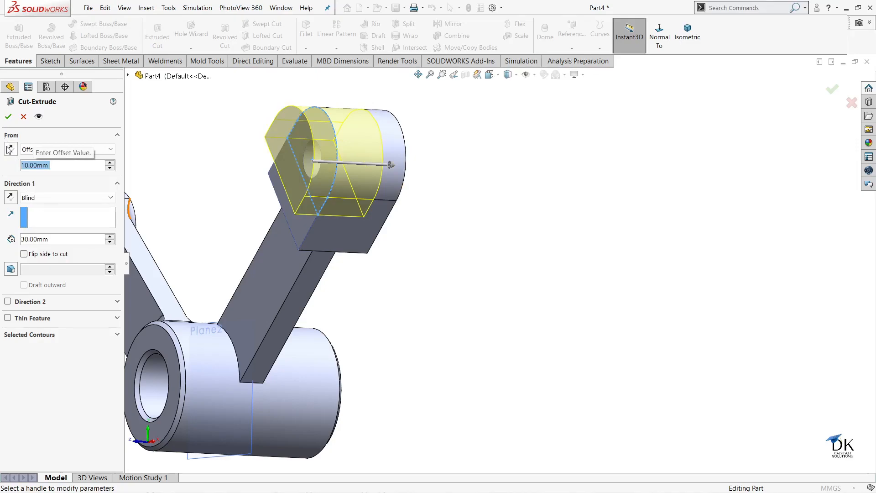
{"action": "left_click", "coordinate": [9, 150]}
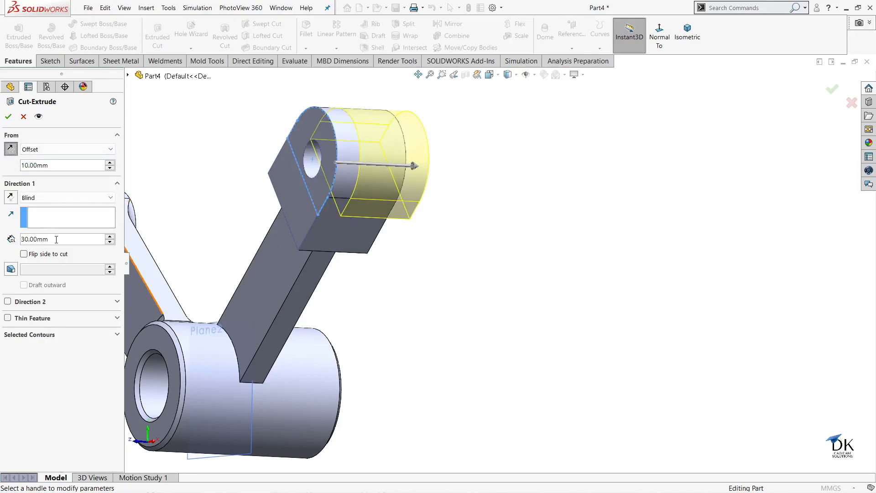
{"action": "type", "text": "10"}
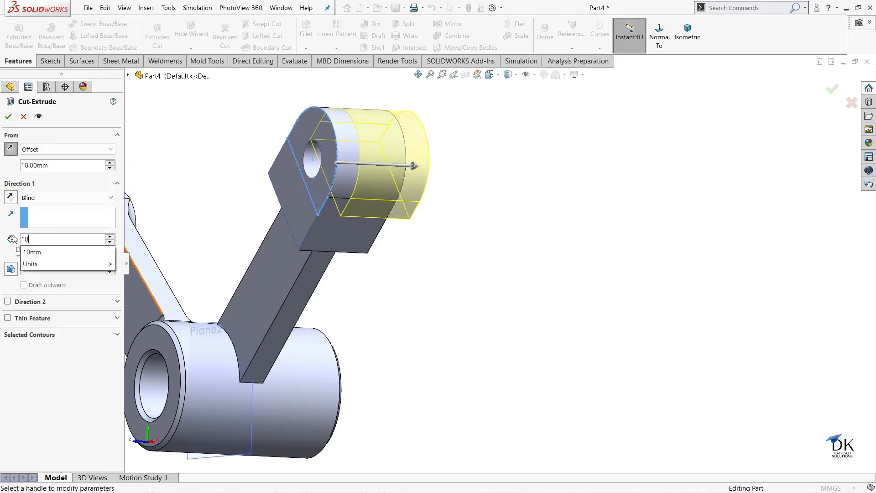
{"action": "key", "text": "Return"}
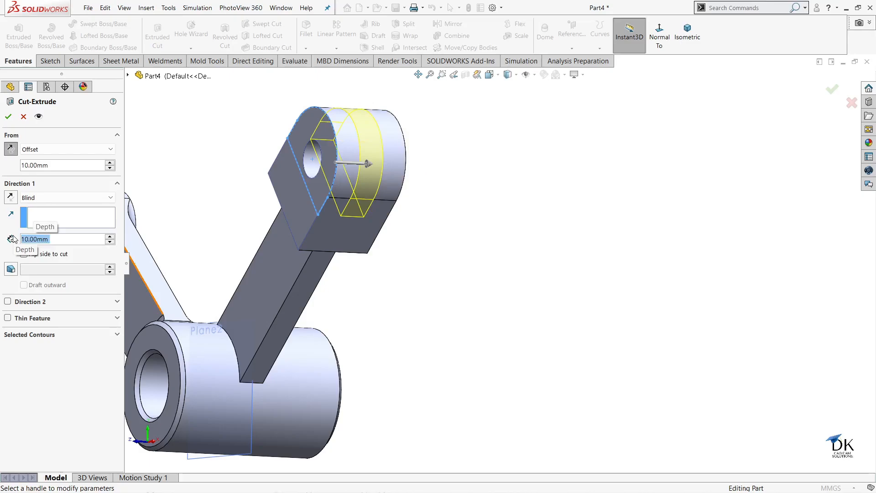
{"action": "left_click", "coordinate": [8, 116]}
Hide Plane2 around the hub.
{"action": "left_click", "coordinate": [496, 185]}
{"action": "middle_click_drag", "start_coordinate": [496, 185], "coordinate": [531, 159]}
{"action": "middle_click_drag", "start_coordinate": [495, 334], "coordinate": [511, 383]}
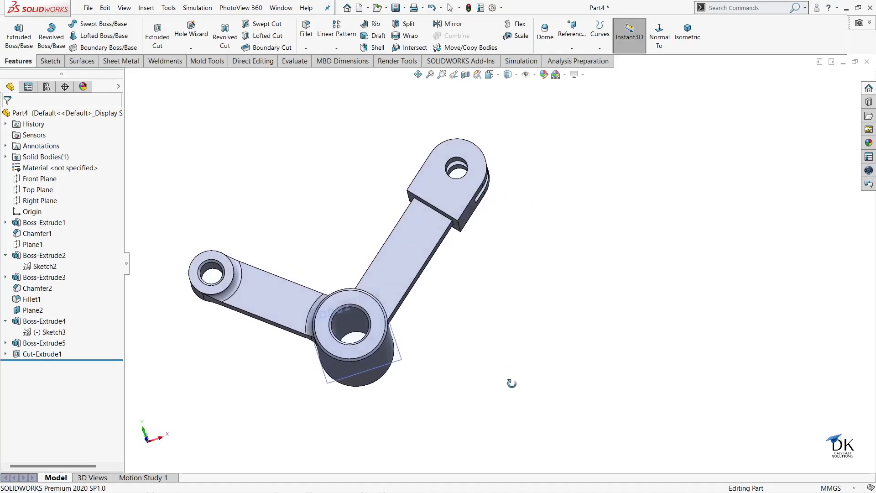
{"action": "left_click", "coordinate": [397, 362]}
{"action": "left_click", "coordinate": [450, 333]}
{"action": "middle_click_drag", "start_coordinate": [485, 256], "coordinate": [515, 301]}
Switch to the Part-1.pdf drawing and examine the fillet radii on the fork arm and in Section D-D.
{"action": "left_click", "coordinate": [576, 478]}
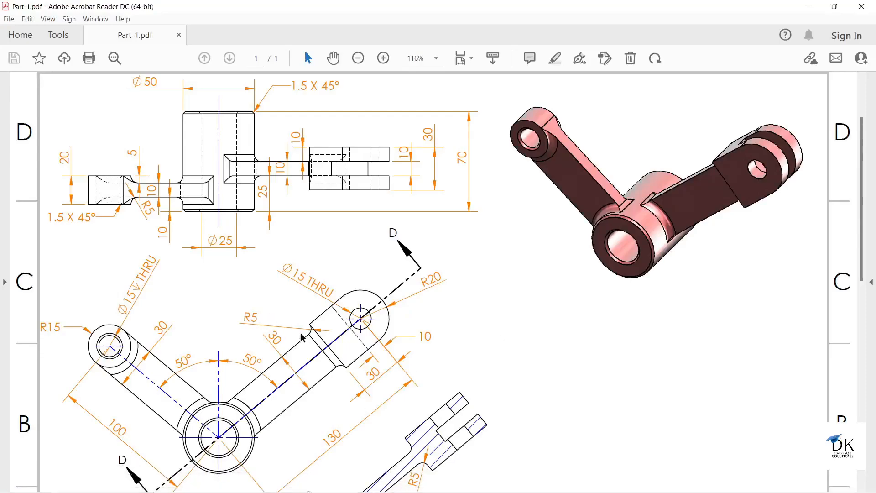
{"action": "scroll", "coordinate": [294, 328], "scroll_direction": "up", "scroll_amount": 1}
{"action": "scroll", "coordinate": [333, 377], "scroll_direction": "down", "scroll_amount": 4}
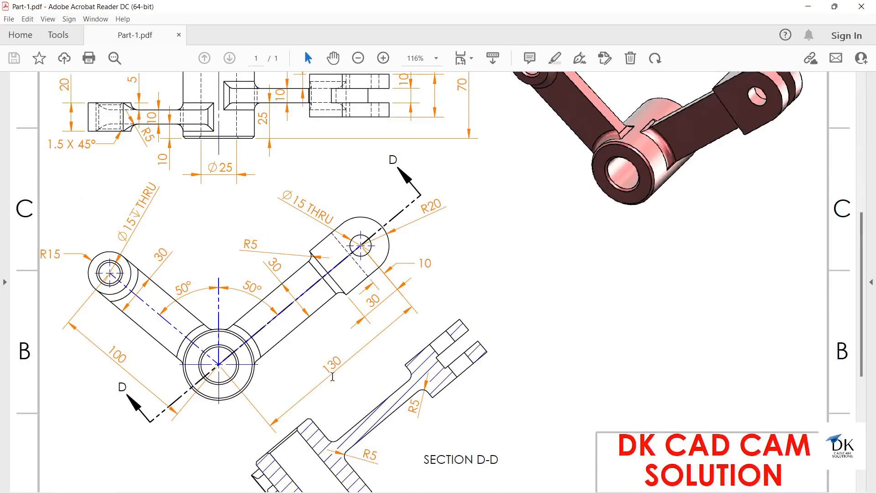
{"action": "scroll", "coordinate": [332, 377], "scroll_direction": "down", "scroll_amount": 2}
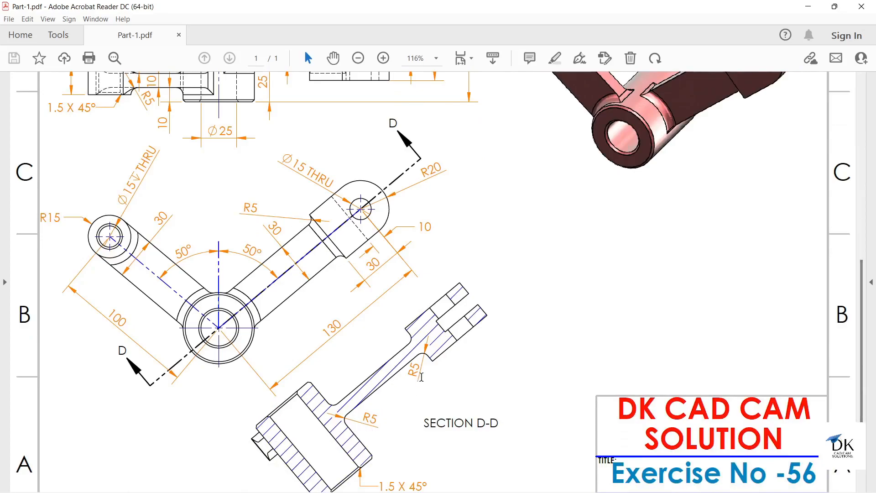
{"action": "scroll", "coordinate": [428, 231], "scroll_direction": "up", "scroll_amount": 1}
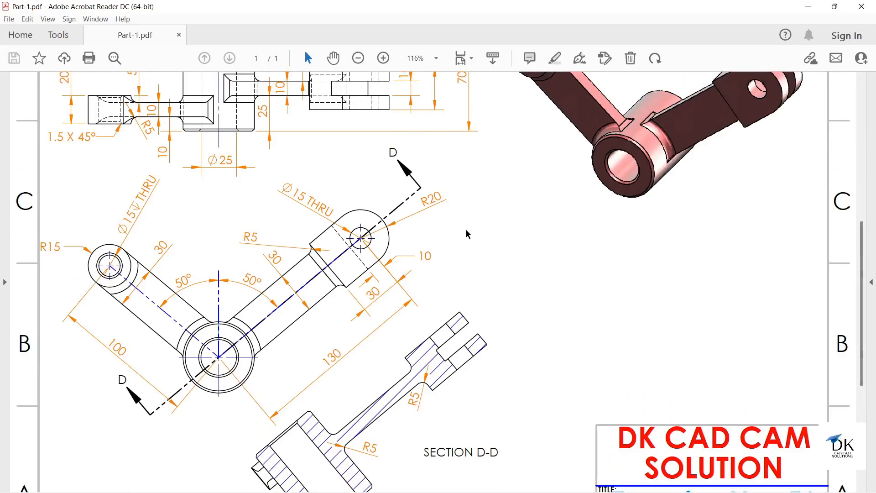
{"action": "left_click", "coordinate": [551, 488]}
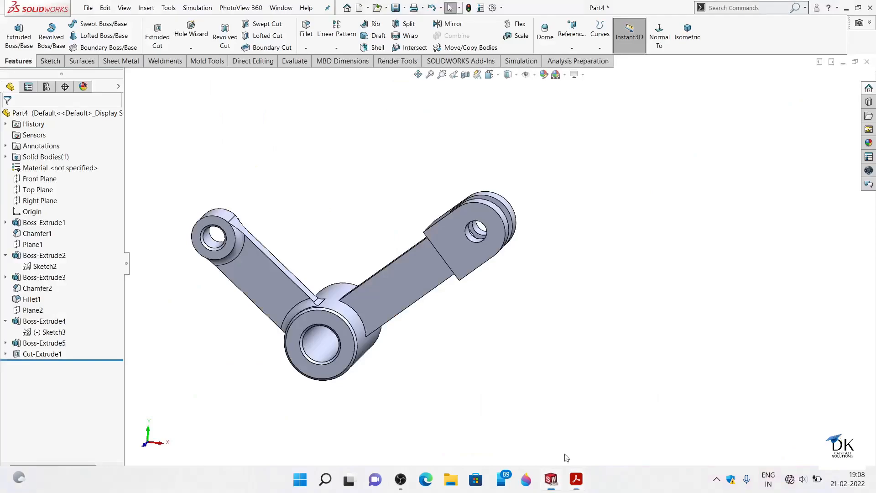
Start a 5 mm fillet in SOLIDWORKS on one long edge and one short side edge where the arm meets the fork block.
{"action": "middle_click_drag", "start_coordinate": [475, 342], "coordinate": [491, 223]}
{"action": "scroll", "coordinate": [492, 224], "scroll_direction": "down", "scroll_amount": 3}
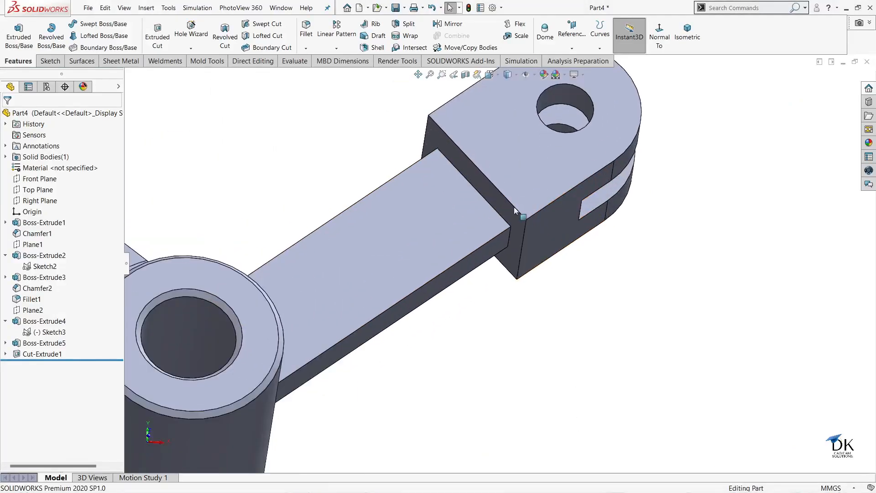
{"action": "left_click", "coordinate": [494, 194]}
{"action": "left_click", "coordinate": [567, 171]}
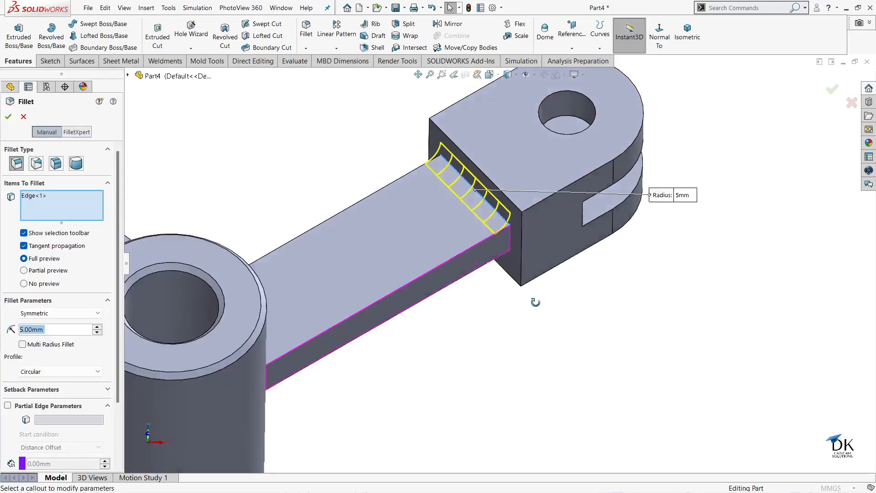
{"action": "middle_click_drag", "start_coordinate": [532, 307], "coordinate": [536, 212]}
{"action": "left_click", "coordinate": [510, 240]}
Add the remaining two edges between the arm and fork block to the fillet, removing the arm face picked by mistake.
{"action": "middle_click_drag", "start_coordinate": [519, 267], "coordinate": [507, 248]}
{"action": "left_click", "coordinate": [508, 243]}
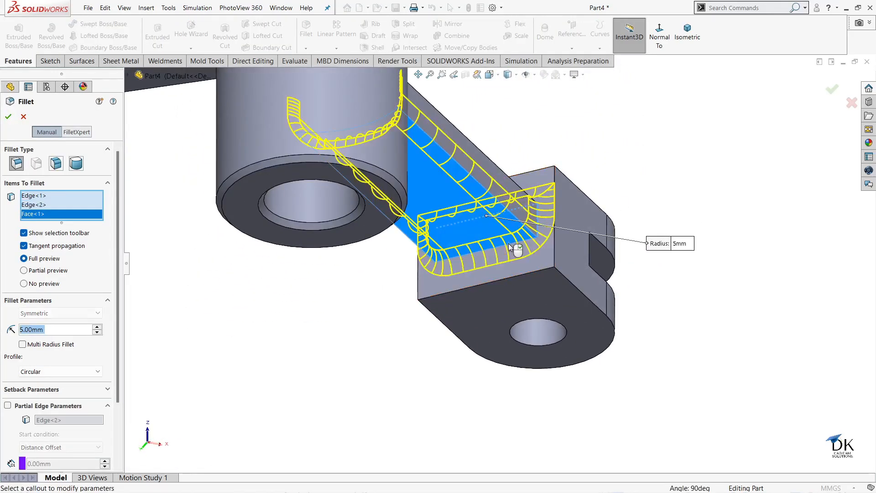
{"action": "left_click", "coordinate": [501, 244]}
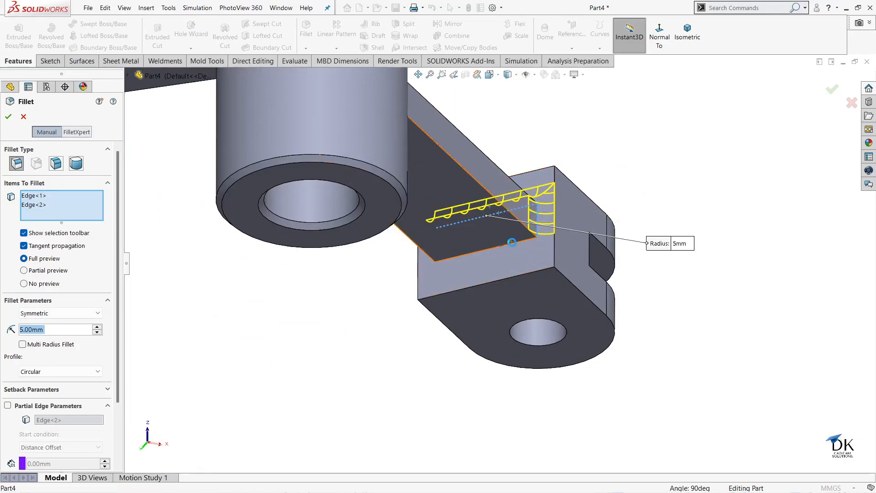
{"action": "left_click", "coordinate": [512, 243]}
{"action": "left_click", "coordinate": [513, 254]}
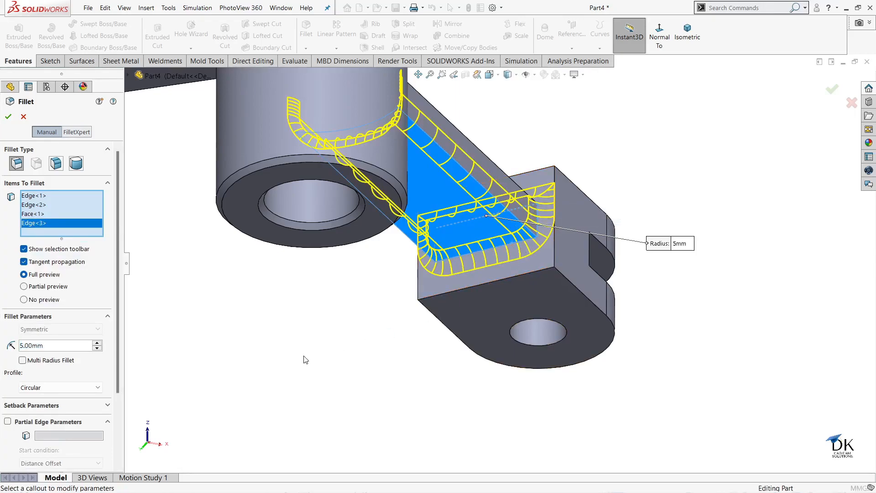
{"action": "right_click", "coordinate": [30, 215]}
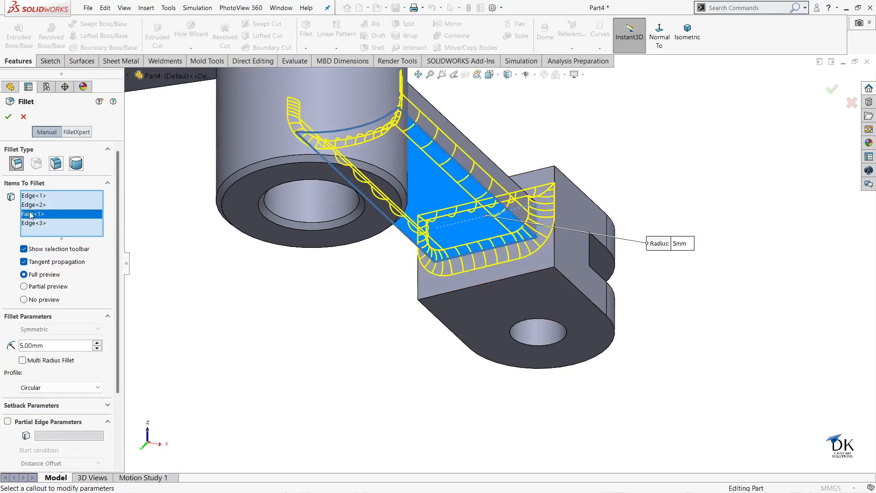
{"action": "left_click", "coordinate": [50, 230]}
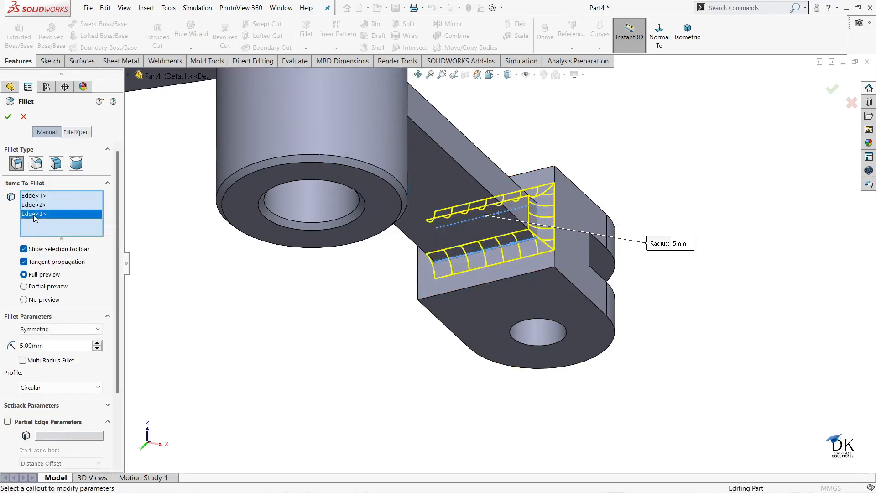
{"action": "middle_click_drag", "start_coordinate": [227, 319], "coordinate": [219, 250]}
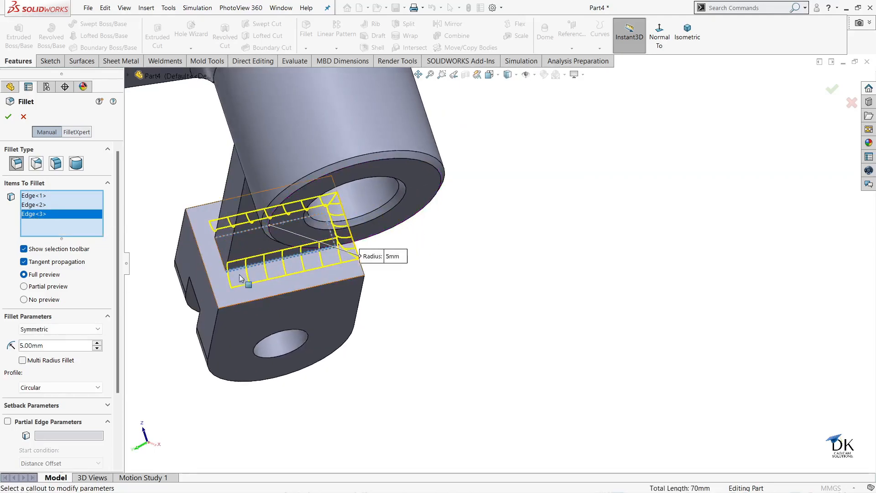
{"action": "left_click", "coordinate": [219, 249]}
Include the two curved edges where the fork arm meets the hub and finish the 5 mm fillet.
{"action": "middle_click_drag", "start_coordinate": [465, 356], "coordinate": [438, 303]}
{"action": "scroll", "coordinate": [474, 296], "scroll_direction": "up", "scroll_amount": 5}
{"action": "middle_click_drag", "start_coordinate": [512, 293], "coordinate": [458, 158]}
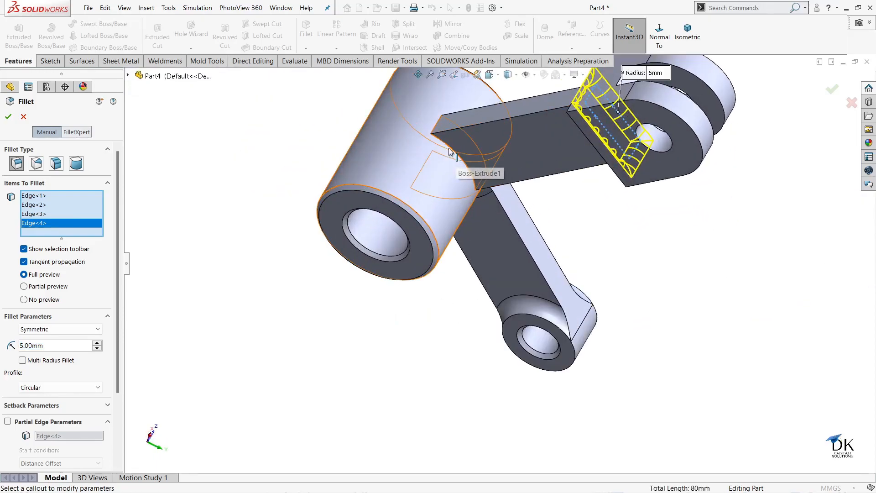
{"action": "left_click", "coordinate": [450, 147]}
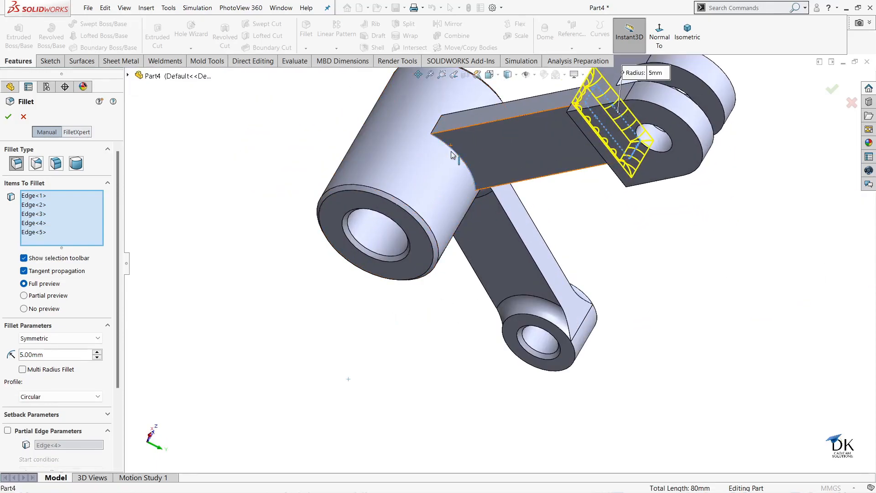
{"action": "middle_click_drag", "start_coordinate": [451, 148], "coordinate": [564, 450]}
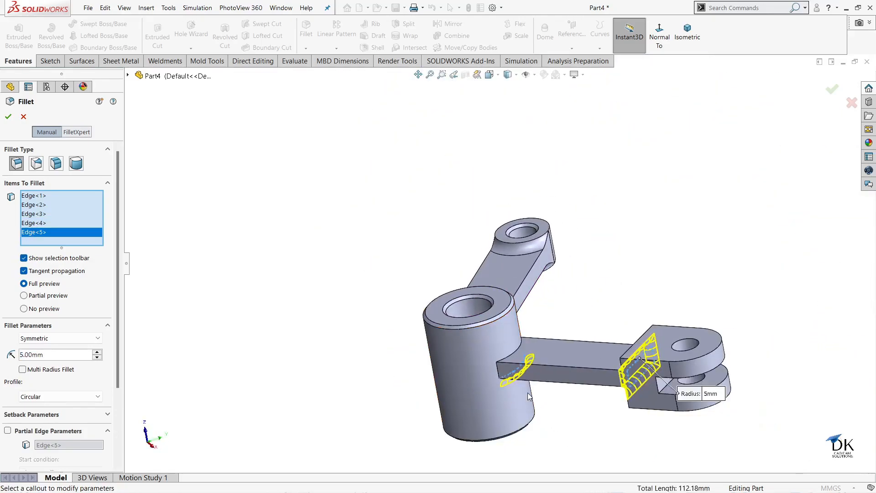
{"action": "scroll", "coordinate": [486, 300], "scroll_direction": "down", "scroll_amount": 5}
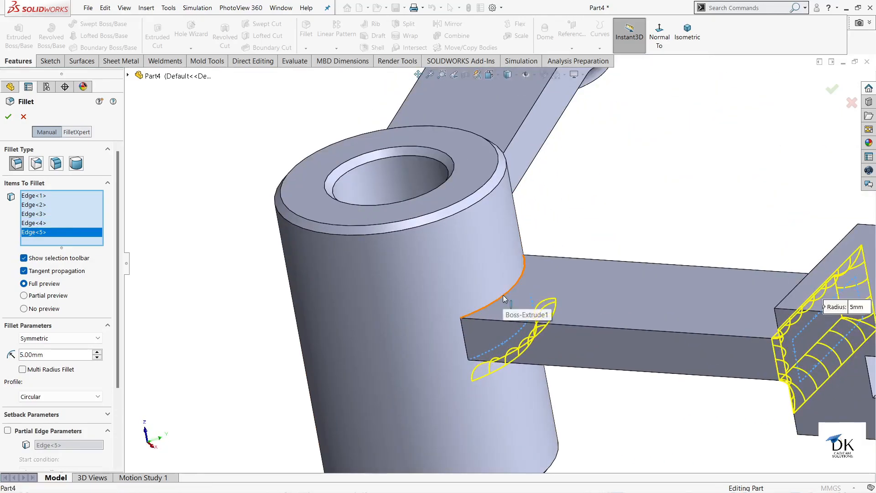
{"action": "left_click", "coordinate": [503, 295]}
{"action": "left_click", "coordinate": [9, 117]}
Fillet the two short straight edges where the fork arm's sides meet the hub with a 5 mm radius.
{"action": "scroll", "coordinate": [581, 371], "scroll_direction": "up", "scroll_amount": 6}
{"action": "middle_click_drag", "start_coordinate": [557, 327], "coordinate": [553, 451]}
{"action": "scroll", "coordinate": [516, 300], "scroll_direction": "down", "scroll_amount": 5}
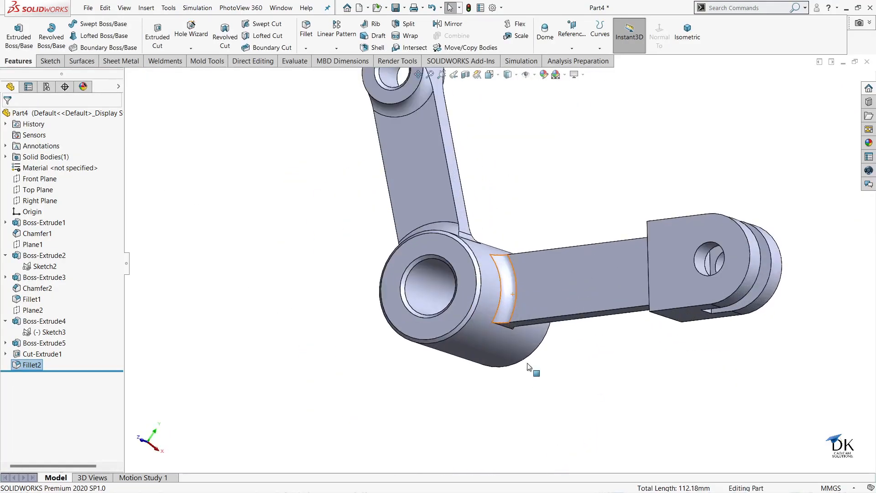
{"action": "middle_click_drag", "start_coordinate": [529, 367], "coordinate": [488, 287]}
{"action": "scroll", "coordinate": [486, 285], "scroll_direction": "down", "scroll_amount": 3}
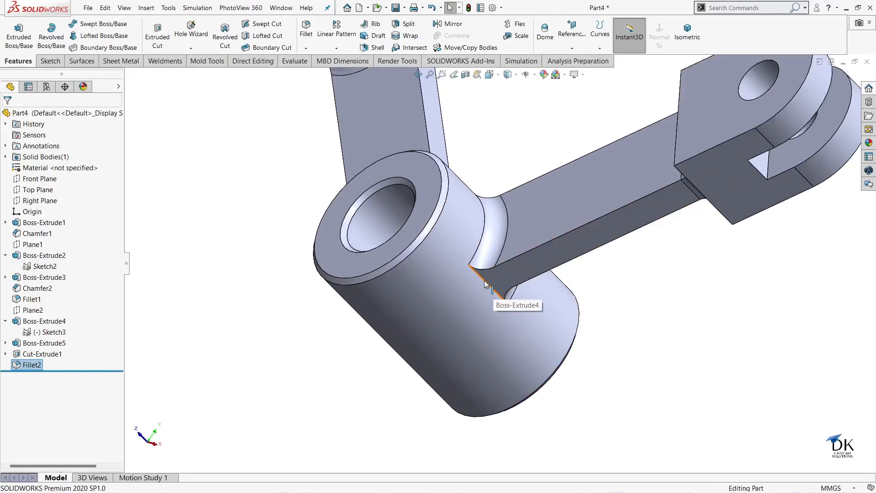
{"action": "left_click", "coordinate": [486, 284]}
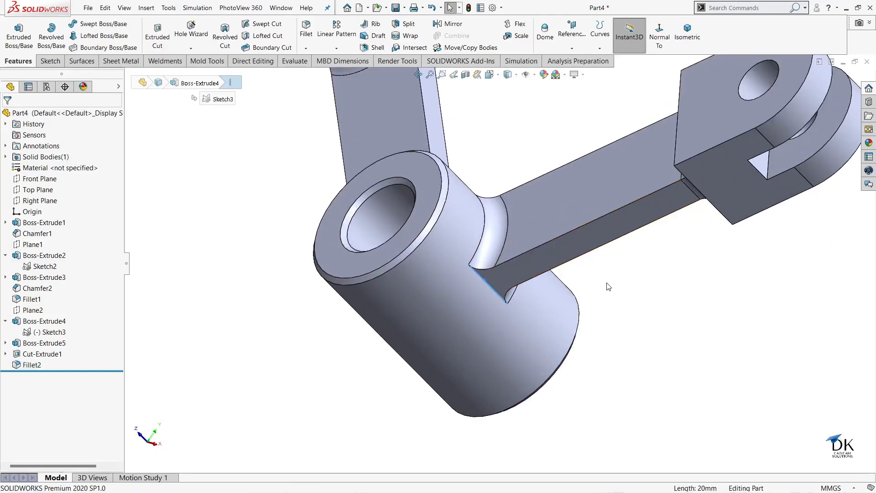
{"action": "key", "text": "Return"}
{"action": "middle_click_drag", "start_coordinate": [624, 279], "coordinate": [657, 459]}
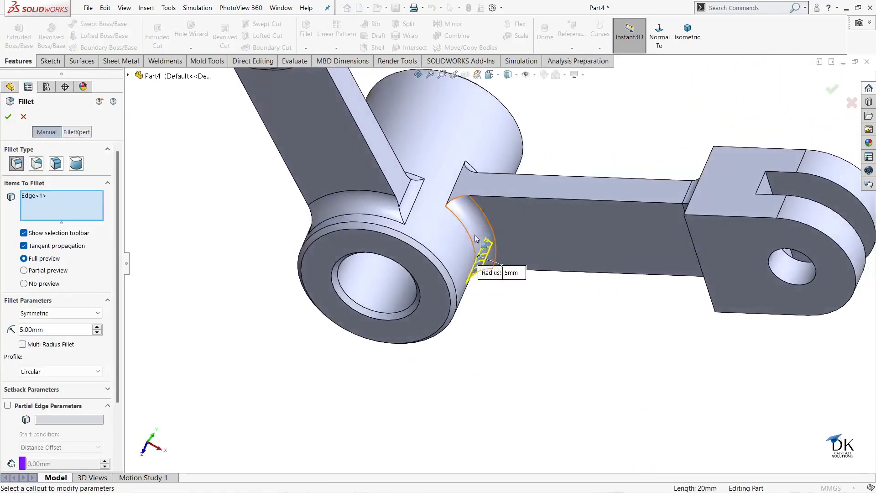
{"action": "left_click", "coordinate": [459, 181]}
{"action": "left_click", "coordinate": [8, 117]}
Inspect the filleted lever from several sides and compare it with the full-page view of the Part-1.pdf drawing.
{"action": "scroll", "coordinate": [526, 342], "scroll_direction": "down", "scroll_amount": 2}
{"action": "middle_click_drag", "start_coordinate": [526, 342], "coordinate": [517, 182]}
{"action": "left_click", "coordinate": [570, 347]}
{"action": "scroll", "coordinate": [571, 340], "scroll_direction": "up", "scroll_amount": 3}
{"action": "middle_click_drag", "start_coordinate": [556, 297], "coordinate": [582, 273]}
{"action": "scroll", "coordinate": [593, 276], "scroll_direction": "down", "scroll_amount": 3}
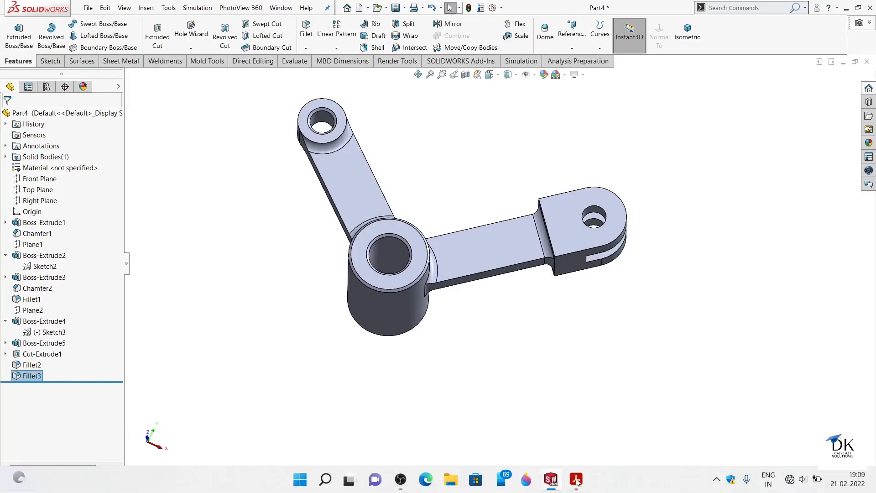
{"action": "left_click", "coordinate": [575, 479]}
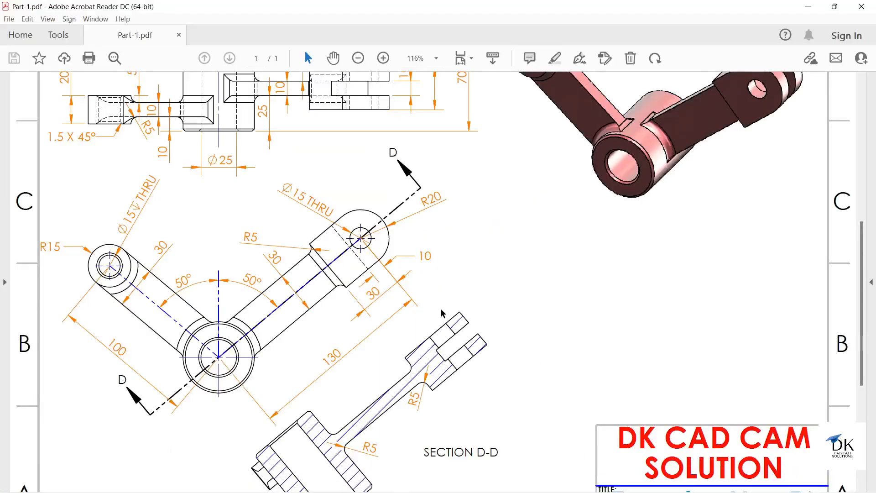
{"action": "key", "text": "ctrl+0"}
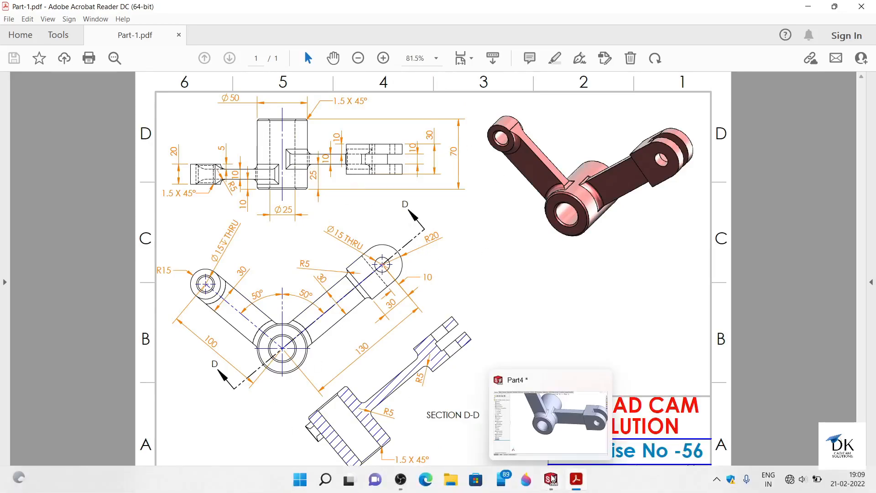
{"action": "left_click", "coordinate": [551, 478]}
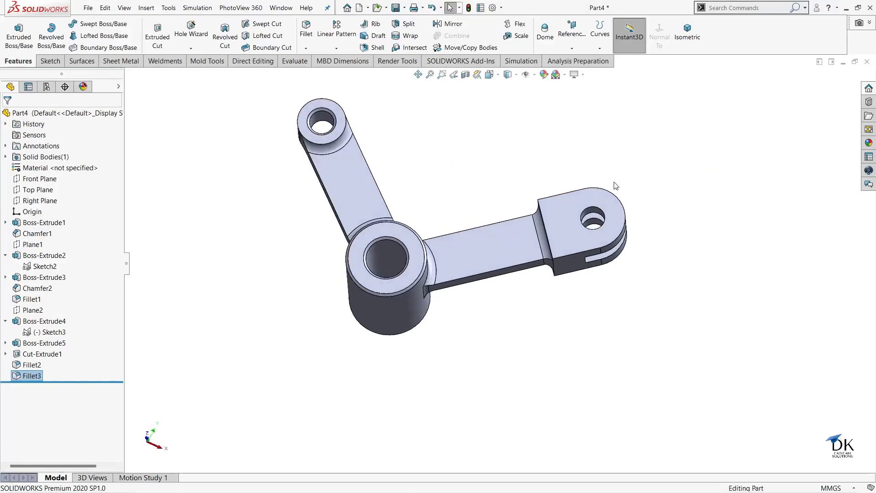
Apply the wrought steel appearance from the Metal library's Steel group to the whole part.
{"action": "left_click", "coordinate": [81, 112]}
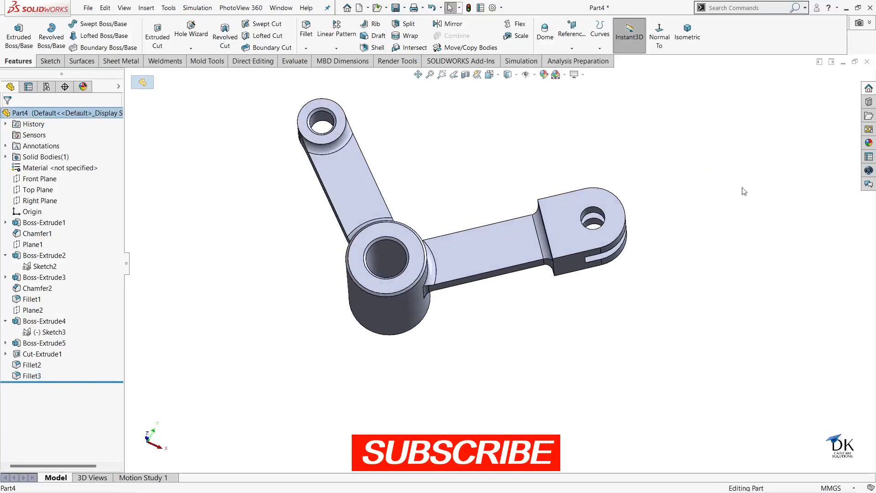
{"action": "left_click", "coordinate": [869, 143]}
{"action": "left_click", "coordinate": [694, 91]}
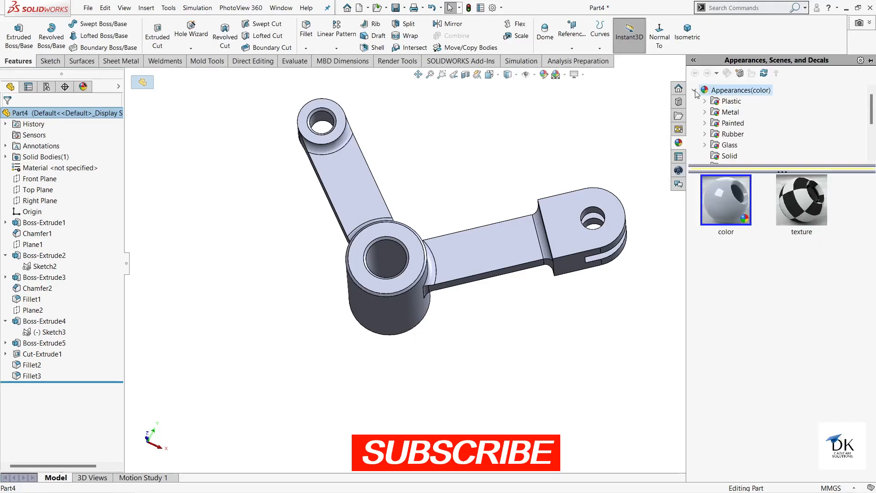
{"action": "left_click", "coordinate": [729, 112]}
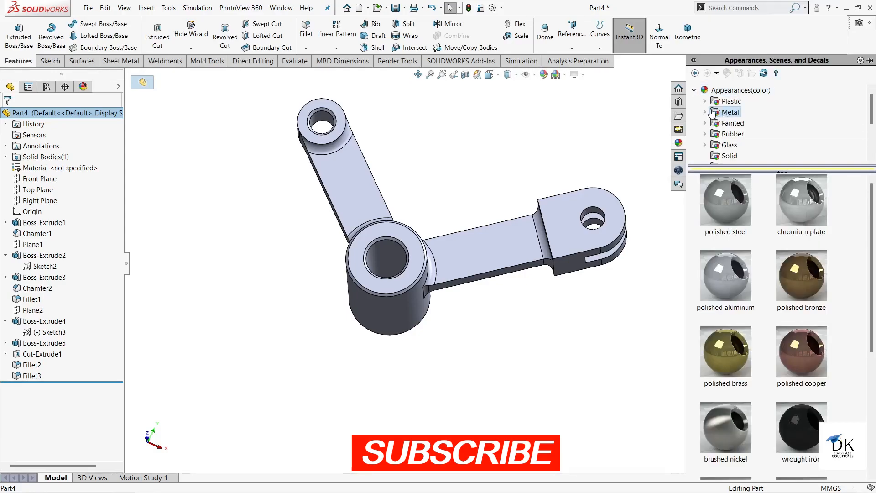
{"action": "left_click", "coordinate": [705, 112]}
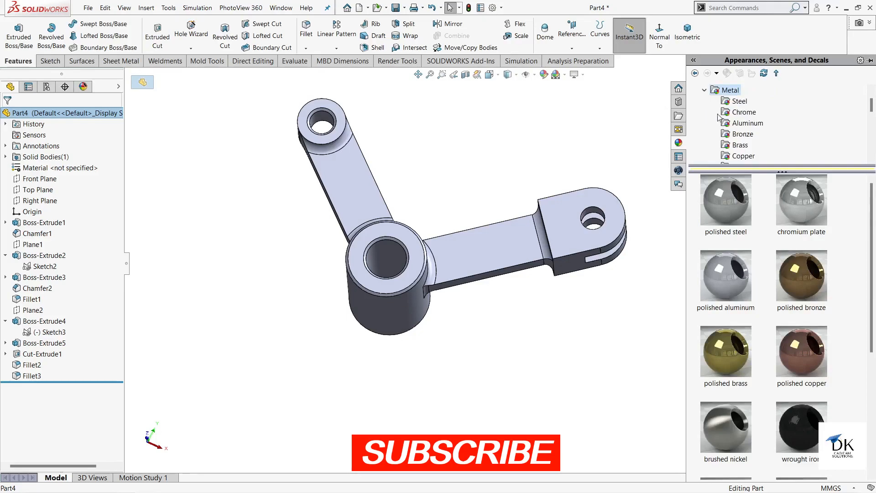
{"action": "scroll", "coordinate": [752, 133], "scroll_direction": "down", "scroll_amount": 1}
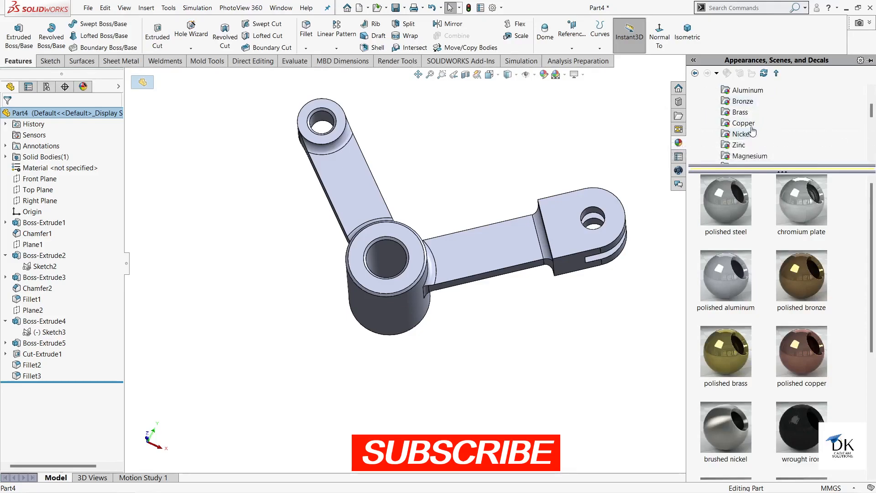
{"action": "scroll", "coordinate": [754, 123], "scroll_direction": "up", "scroll_amount": 1}
{"action": "left_click", "coordinate": [734, 113]}
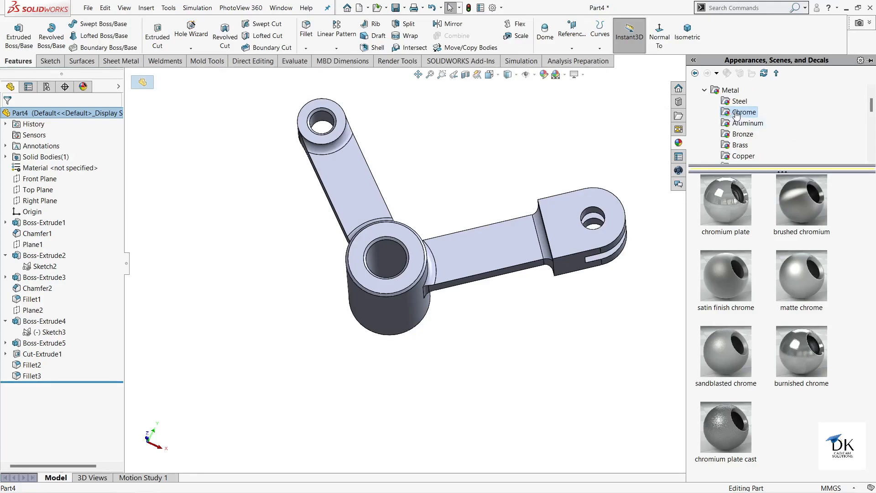
{"action": "left_click", "coordinate": [738, 102]}
{"action": "scroll", "coordinate": [801, 381], "scroll_direction": "down", "scroll_amount": 3}
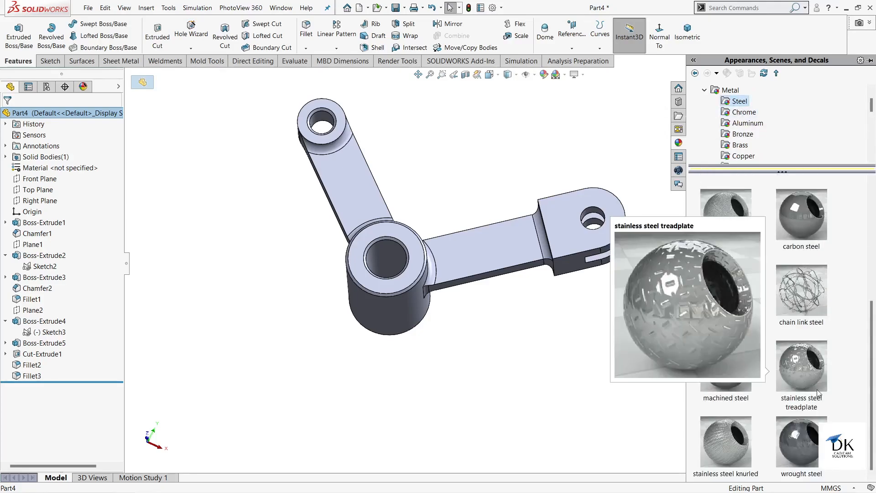
{"action": "left_click", "coordinate": [805, 452]}
{"action": "double_click", "coordinate": [805, 452]}
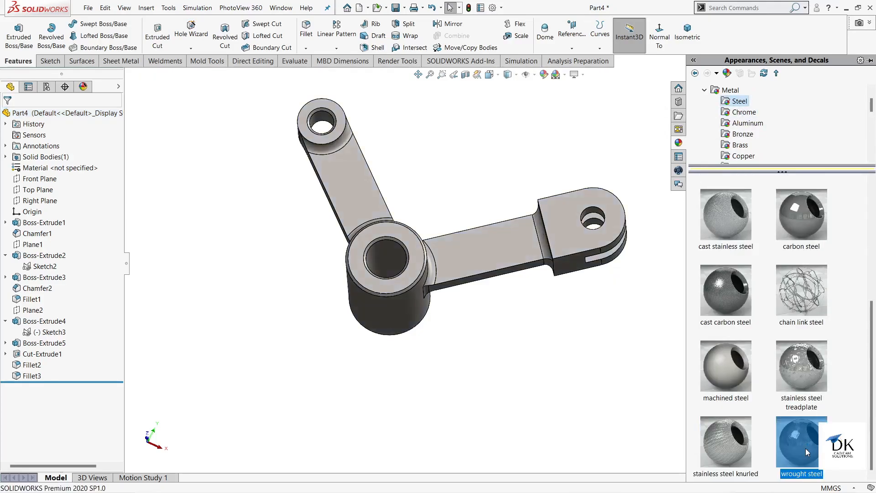
Edit the part's wrought steel appearance and set its color to the light red standard swatch with red 255 and green 128.
{"action": "middle_click_drag", "start_coordinate": [493, 340], "coordinate": [543, 323]}
{"action": "scroll", "coordinate": [509, 324], "scroll_direction": "down", "scroll_amount": 3}
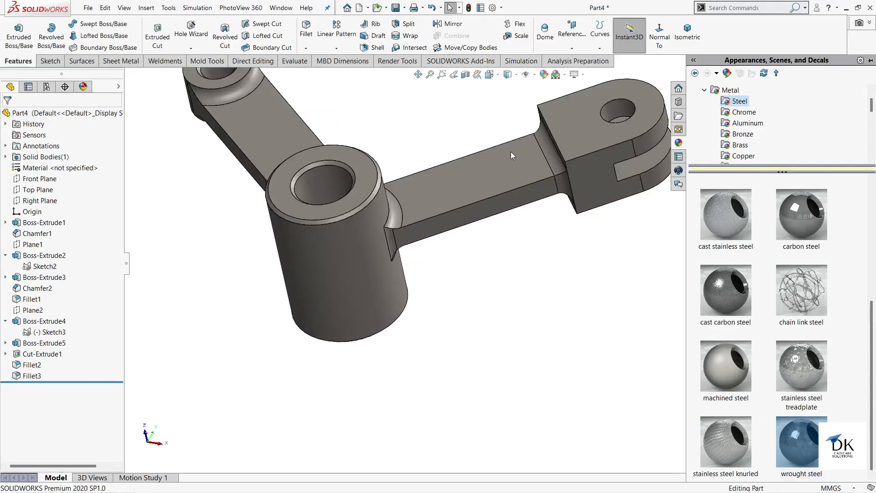
{"action": "left_click", "coordinate": [543, 74]}
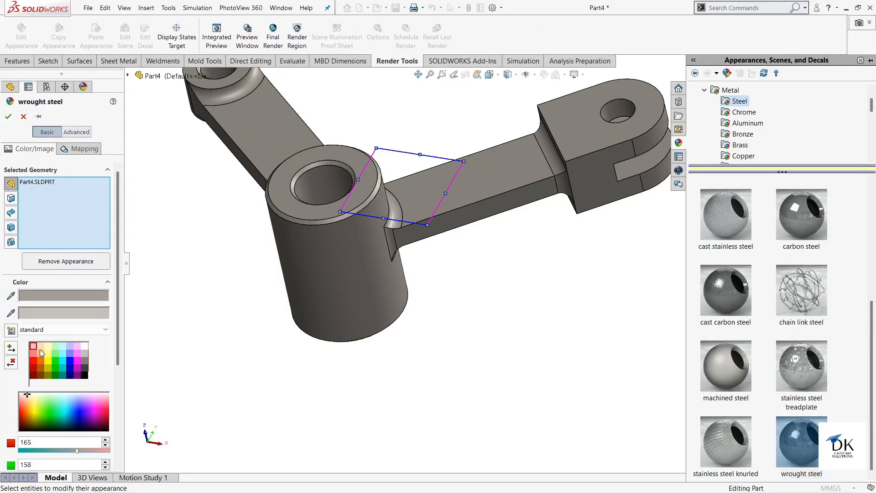
{"action": "left_click", "coordinate": [33, 353]}
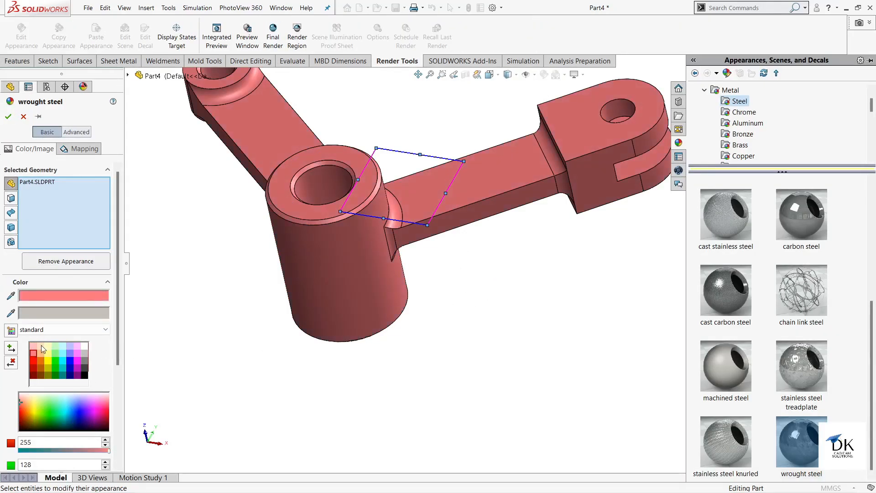
Try the light orange standard swatch with red 252 and green 188 on the wrought steel appearance.
{"action": "left_click", "coordinate": [40, 352]}
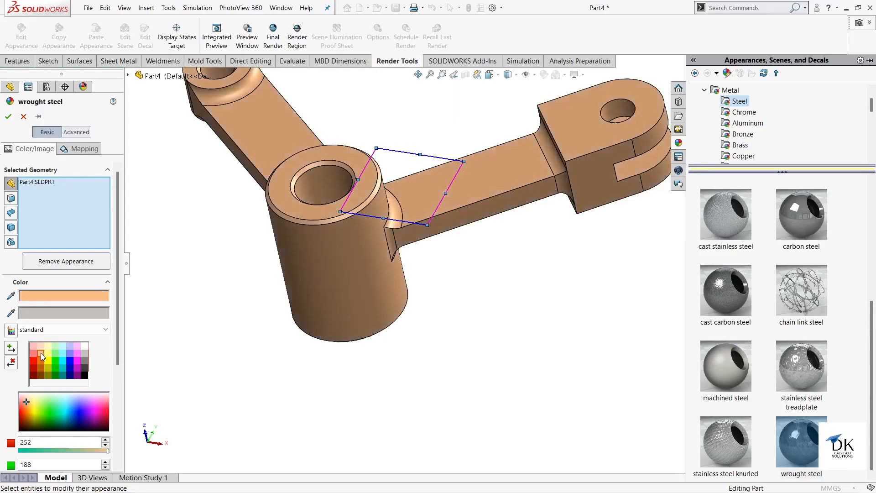
{"action": "middle_click_drag", "start_coordinate": [215, 355], "coordinate": [201, 350]}
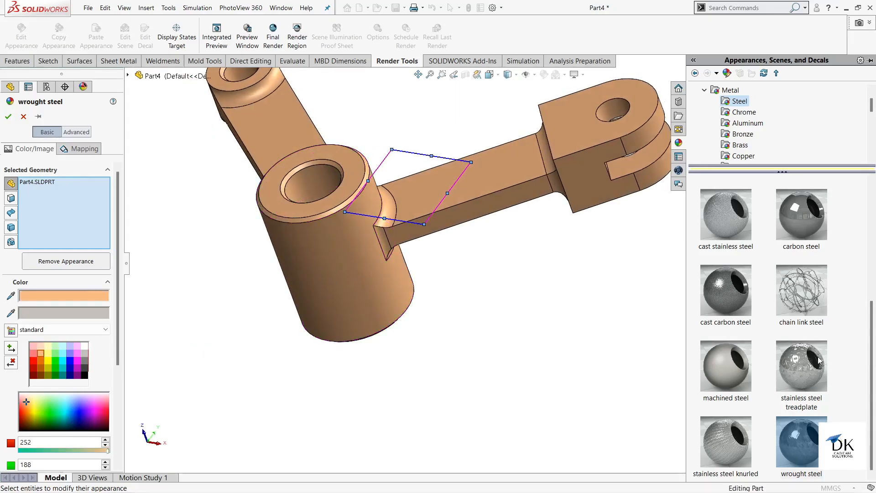
{"action": "scroll", "coordinate": [816, 375], "scroll_direction": "up", "scroll_amount": 3}
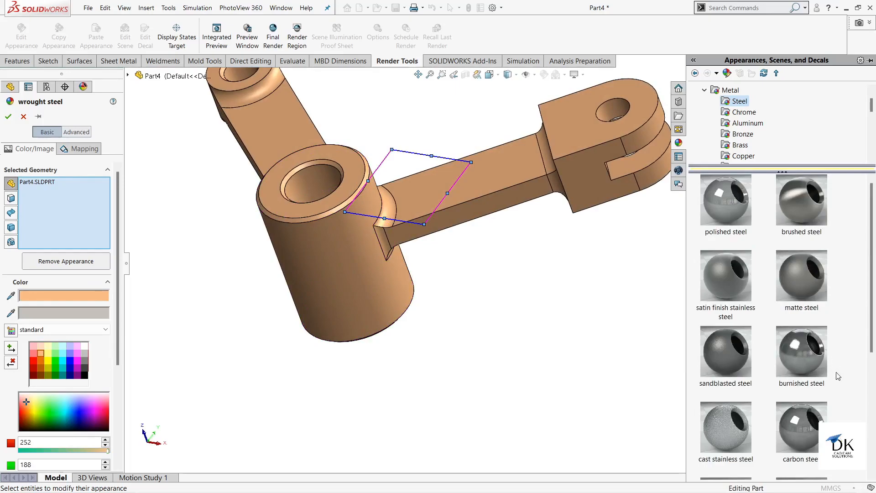
{"action": "scroll", "coordinate": [838, 376], "scroll_direction": "down", "scroll_amount": 3}
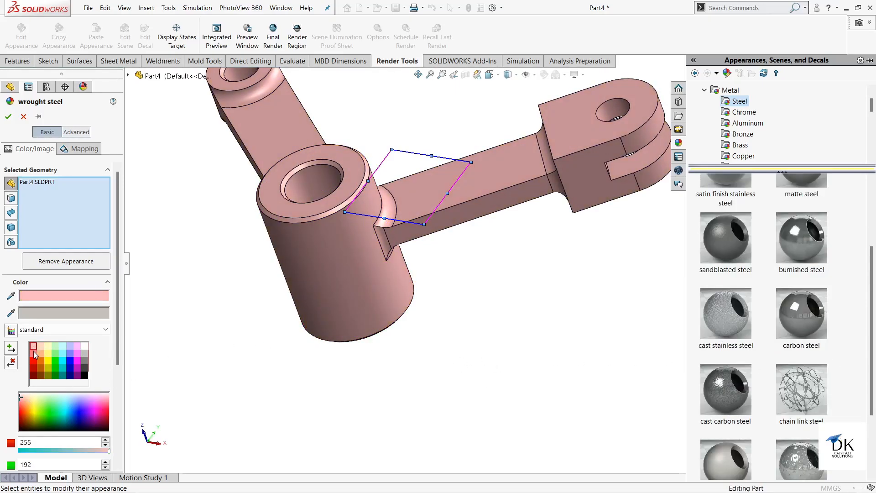
Recolor the lever with the light red standard swatch, accept the appearance and fit the whole part in view.
{"action": "left_click", "coordinate": [33, 353]}
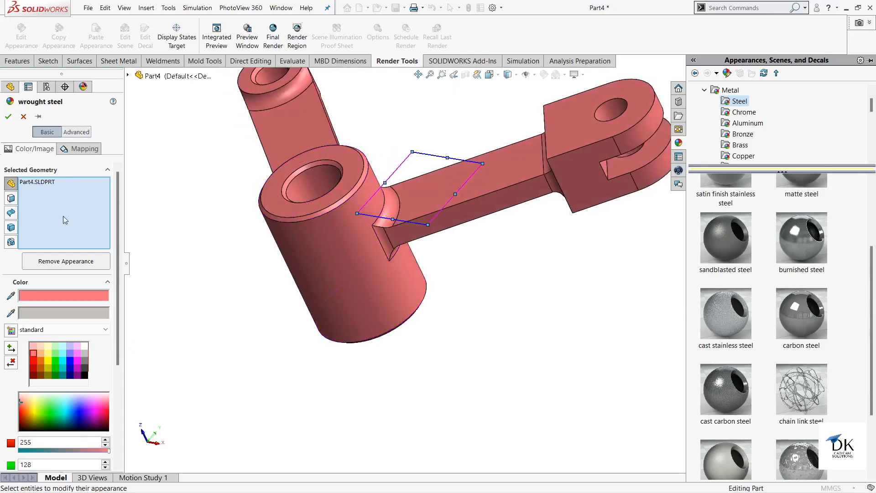
{"action": "left_click", "coordinate": [13, 116]}
{"action": "key", "text": "f"}
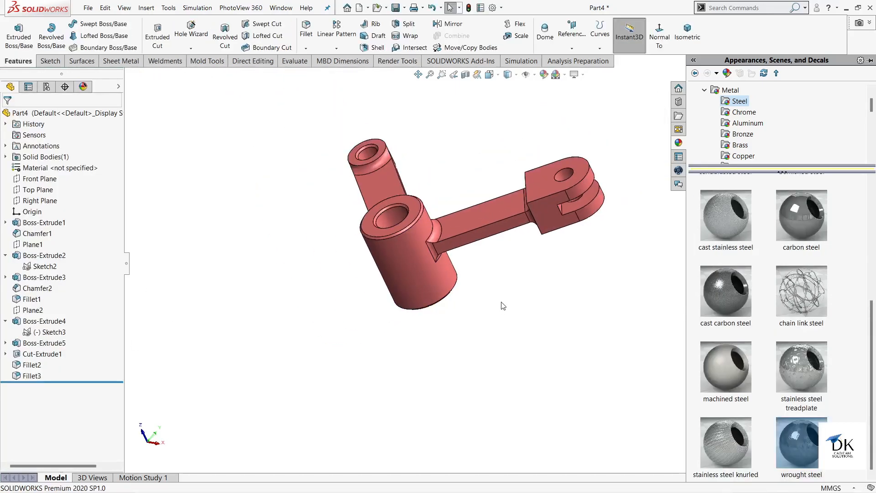
{"action": "middle_click_drag", "start_coordinate": [515, 293], "coordinate": [580, 385]}
{"action": "scroll", "coordinate": [535, 277], "scroll_direction": "down", "scroll_amount": 2}
{"action": "scroll", "coordinate": [542, 279], "scroll_direction": "up", "scroll_amount": 1}
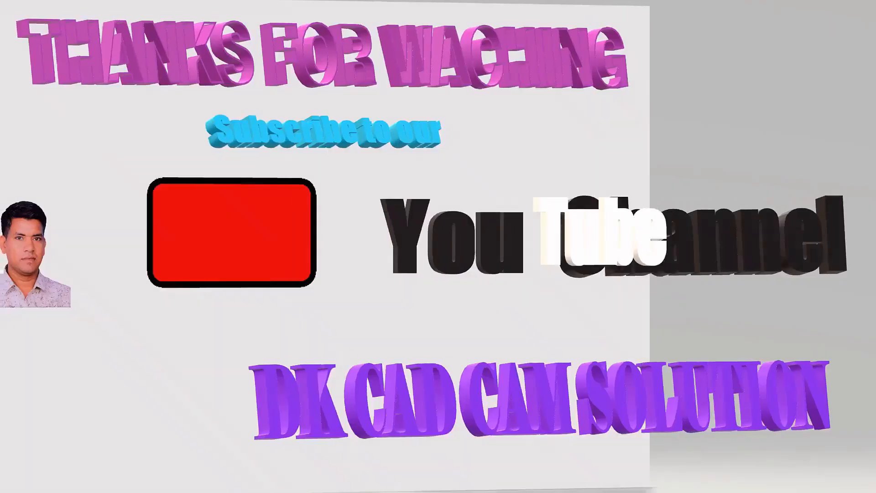